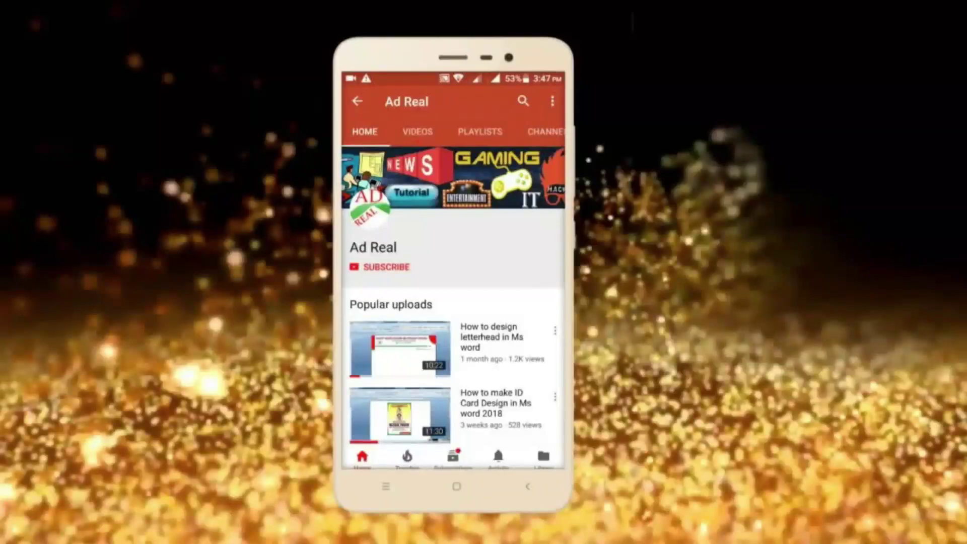
- Subscribe to the Ad Real channel and turn on its notification bell
{"action": "left_click", "coordinate": [385, 267]}
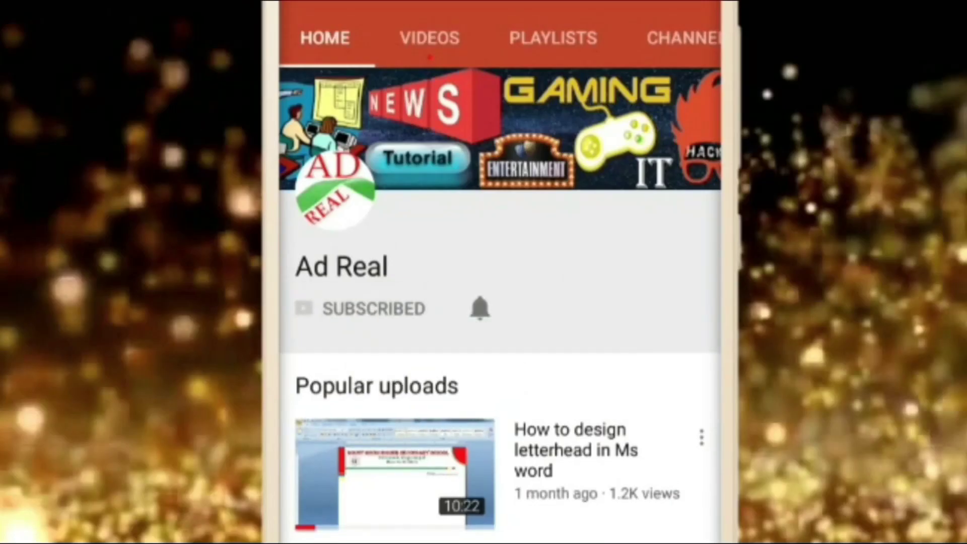
{"action": "left_click", "coordinate": [479, 308]}
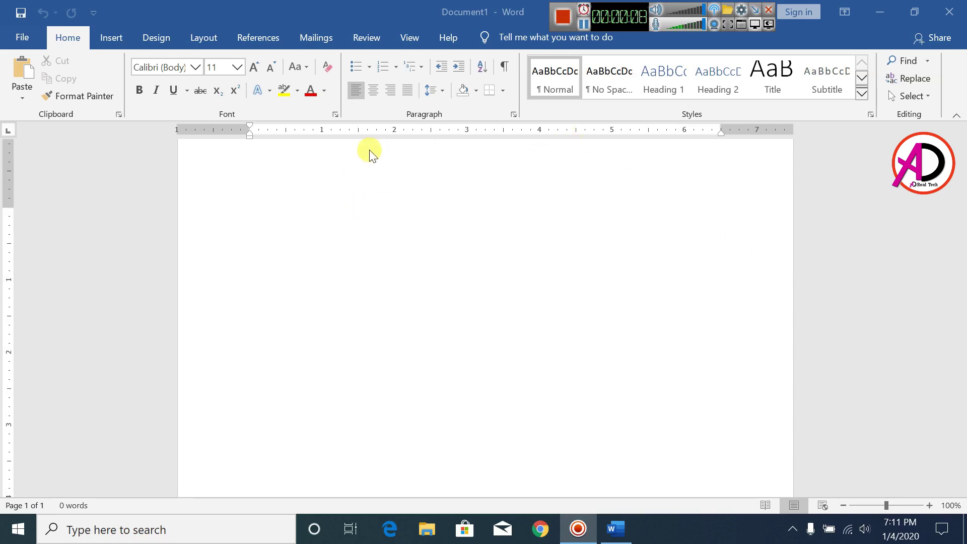
- Apply the Narrow margin preset to the page
{"action": "left_click", "coordinate": [412, 214]}
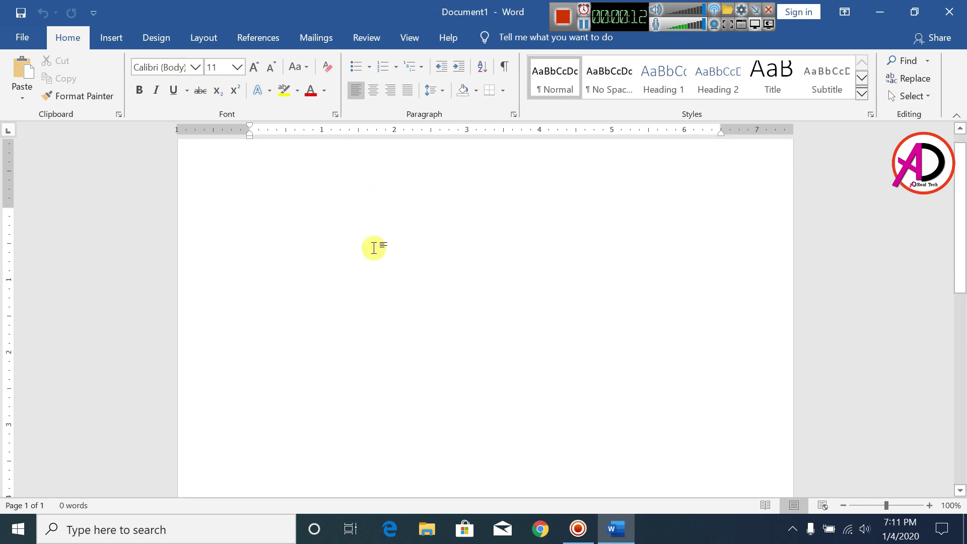
{"action": "left_click", "coordinate": [210, 39]}
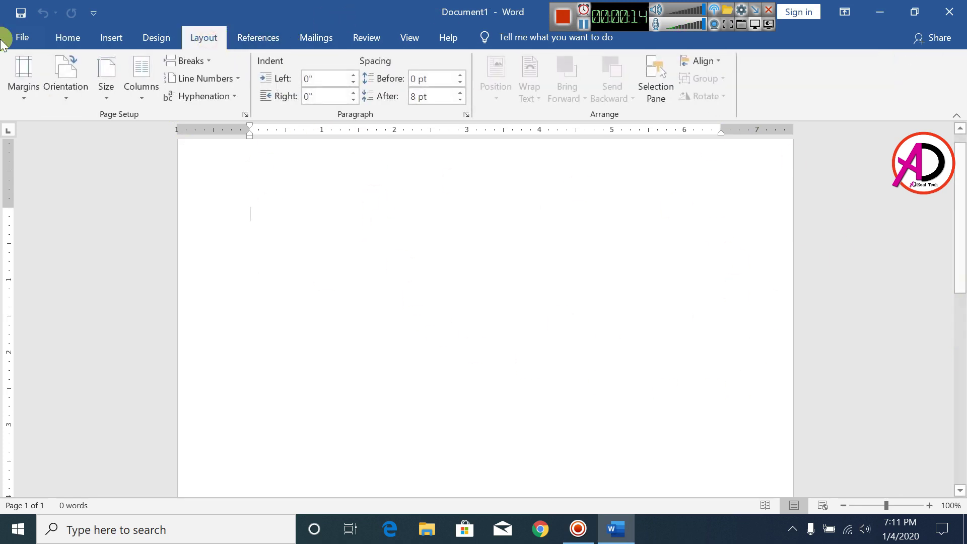
{"action": "left_click", "coordinate": [26, 91]}
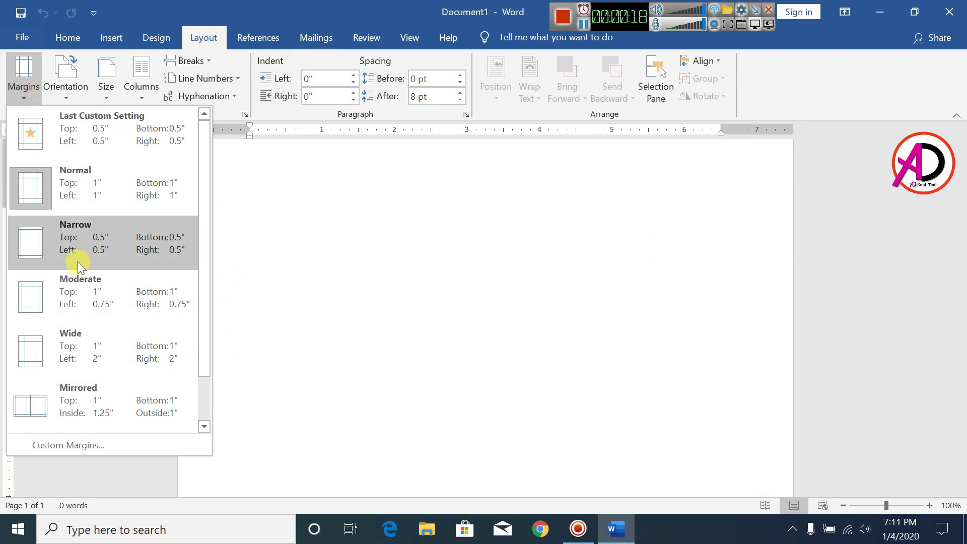
{"action": "left_click", "coordinate": [132, 243]}
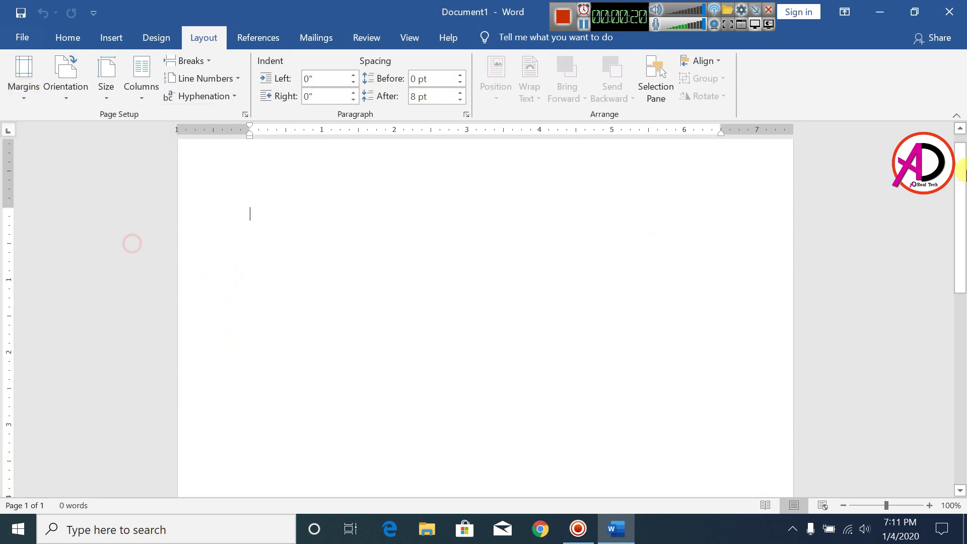
- Set a custom page size of 2.2 inches wide by 3.2 inches high
{"action": "left_click", "coordinate": [107, 90]}
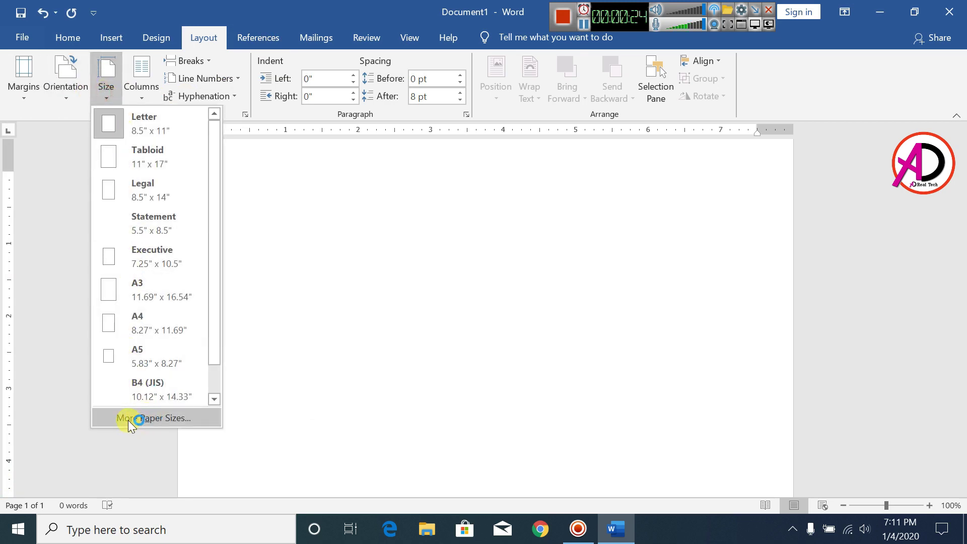
{"action": "left_click", "coordinate": [170, 417]}
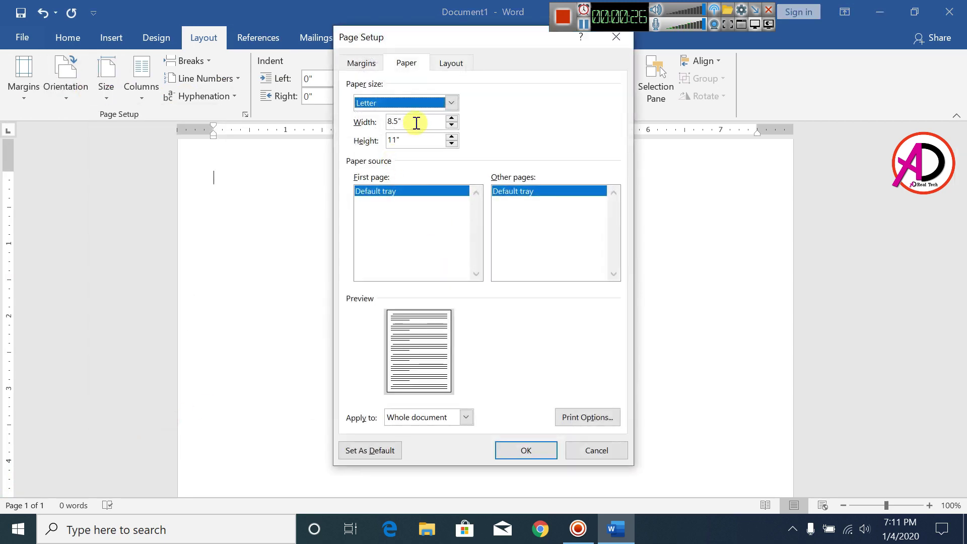
{"action": "left_click_drag", "start_coordinate": [416, 123], "coordinate": [376, 122]}
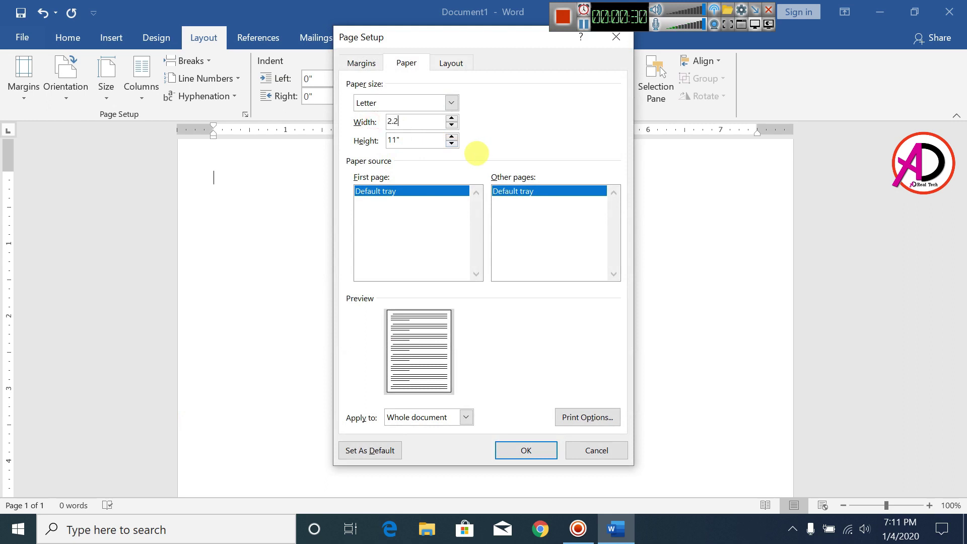
{"action": "key", "text": "Tab"}
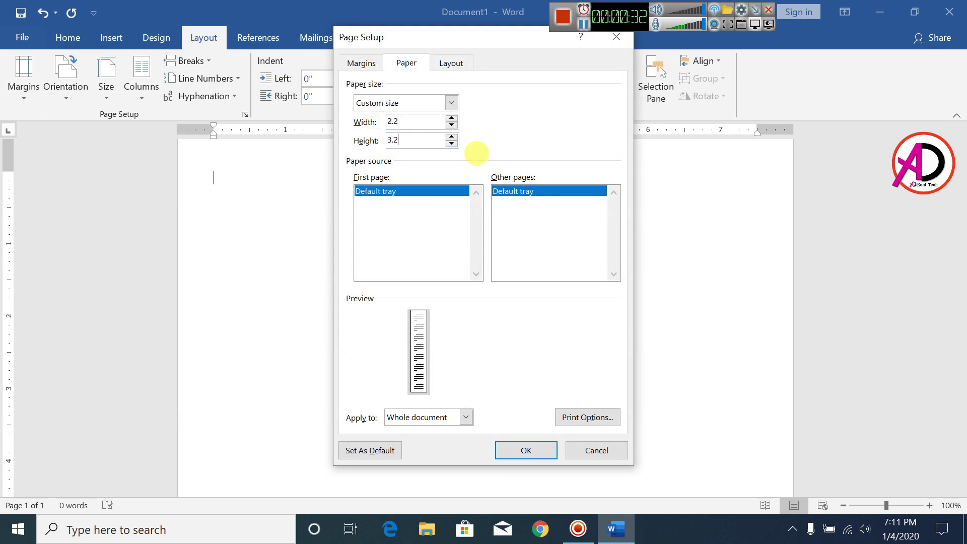
{"action": "key", "text": "Tab"}
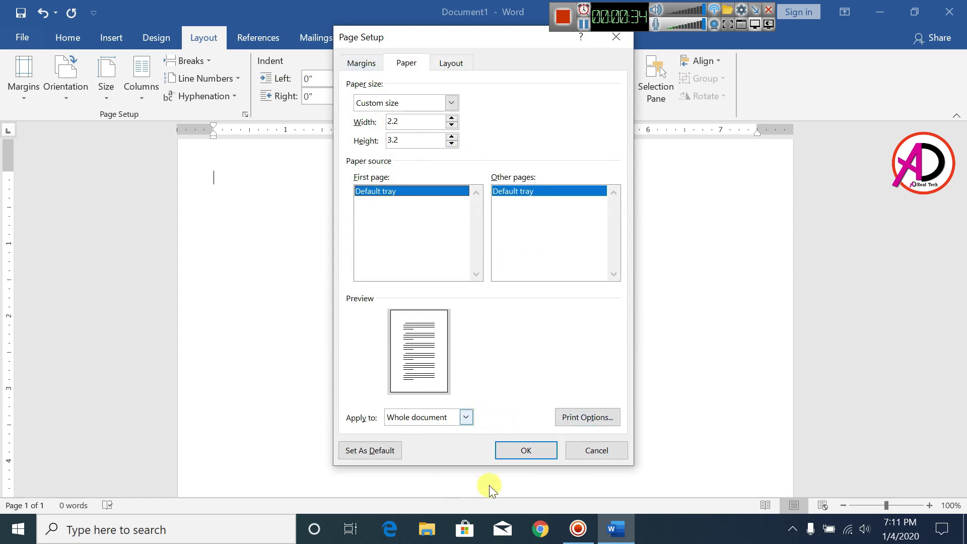
{"action": "left_click", "coordinate": [521, 450]}
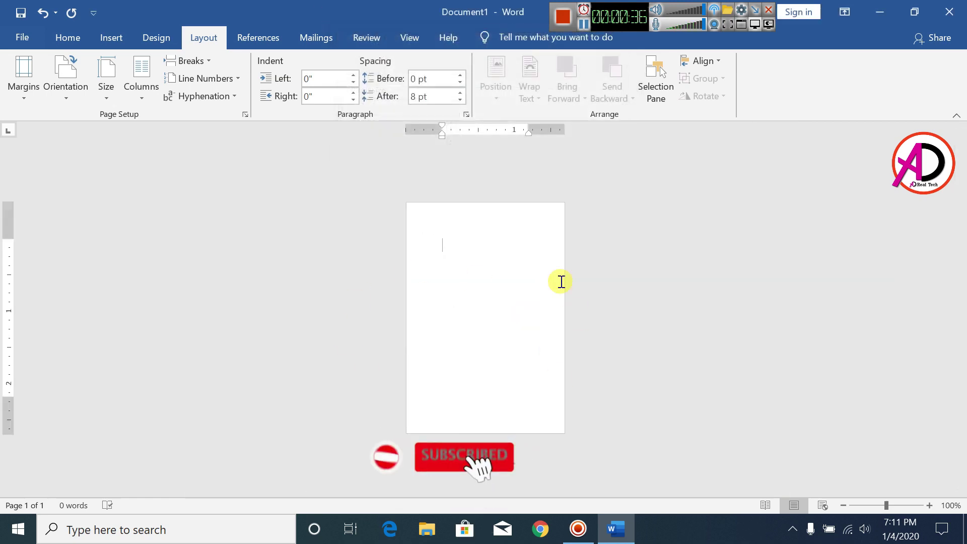
- Set the page colour to Green, Accent 6, Darker 25%
{"action": "scroll", "coordinate": [549, 294], "scroll_direction": "up", "scroll_amount": 3}
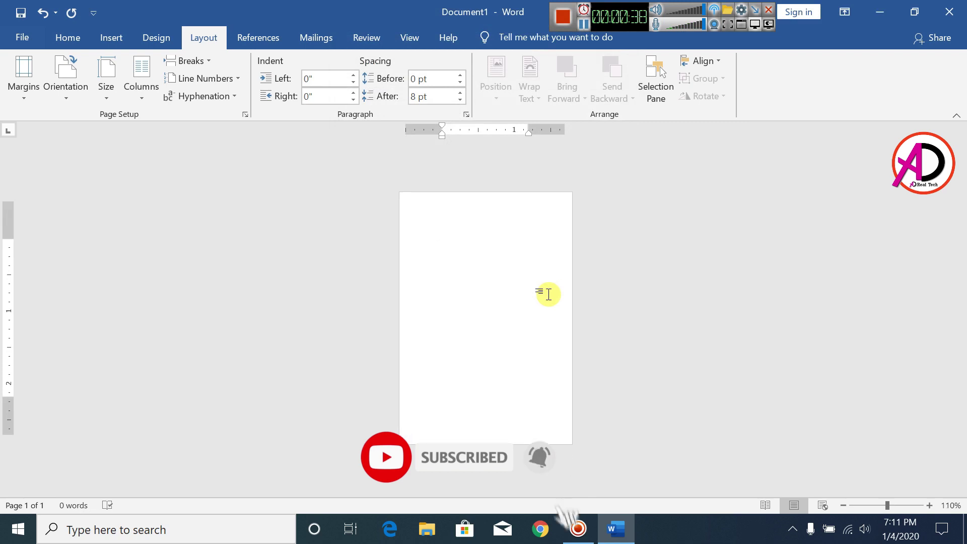
{"action": "scroll", "coordinate": [547, 294], "scroll_direction": "up", "scroll_amount": 1}
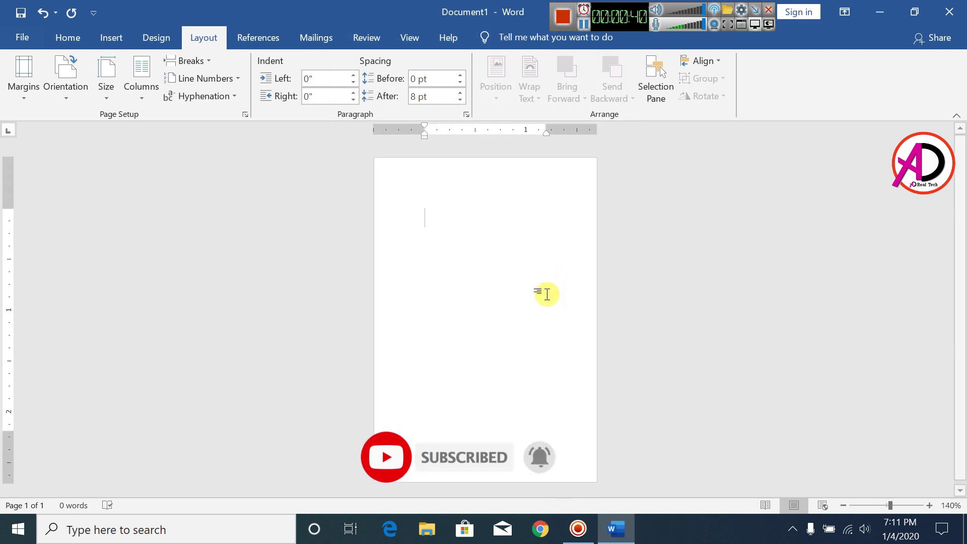
{"action": "left_click", "coordinate": [157, 40]}
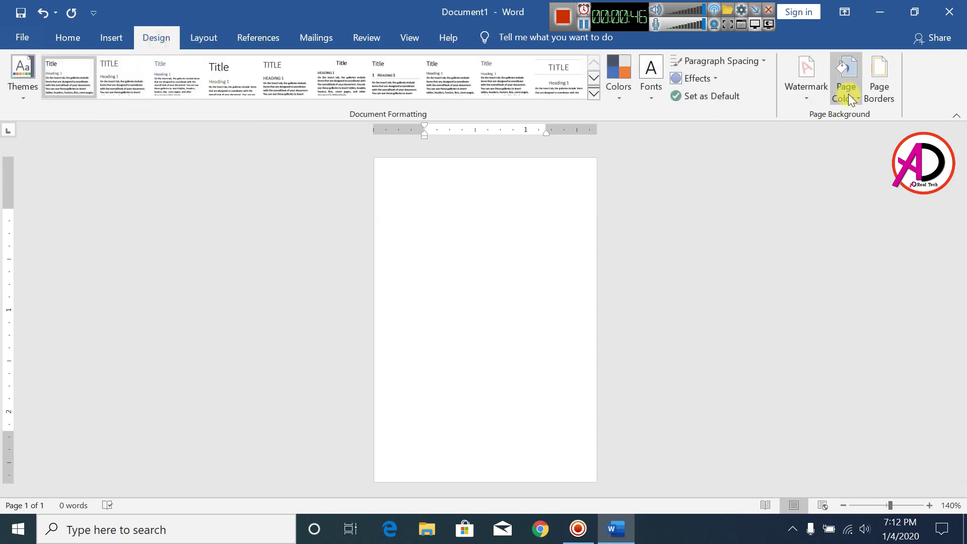
{"action": "left_click", "coordinate": [850, 99]}
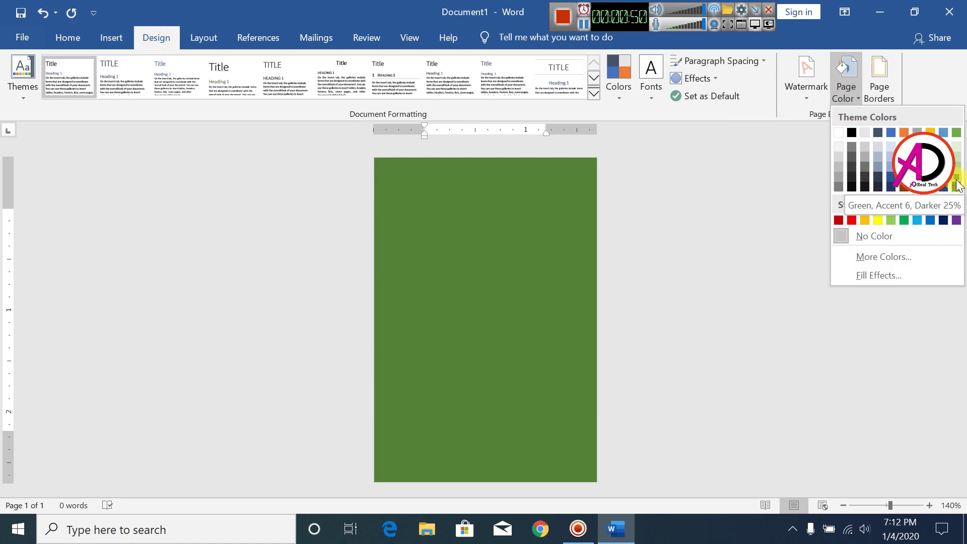
{"action": "left_click", "coordinate": [956, 185]}
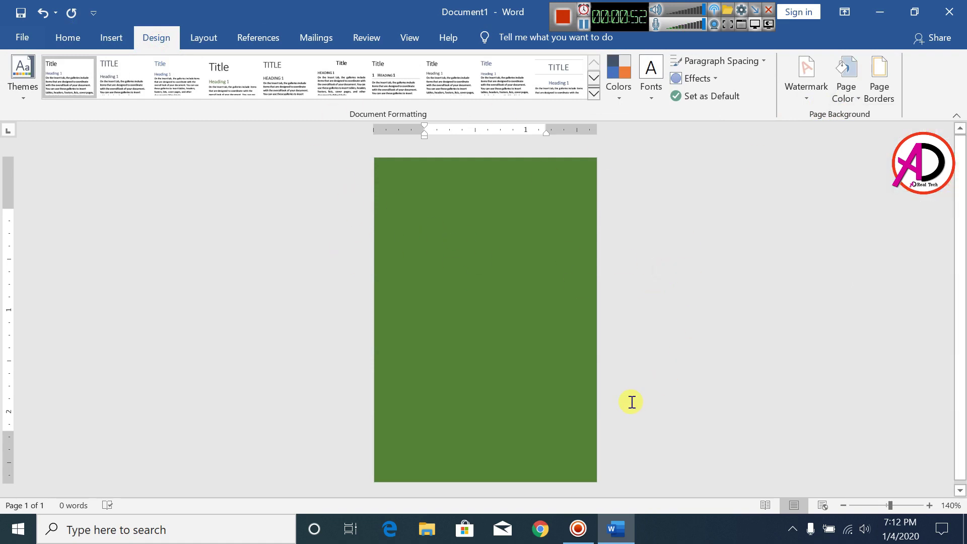
- Draw a 1.43-inch circle centred near the top of the card
{"action": "left_click", "coordinate": [113, 38]}
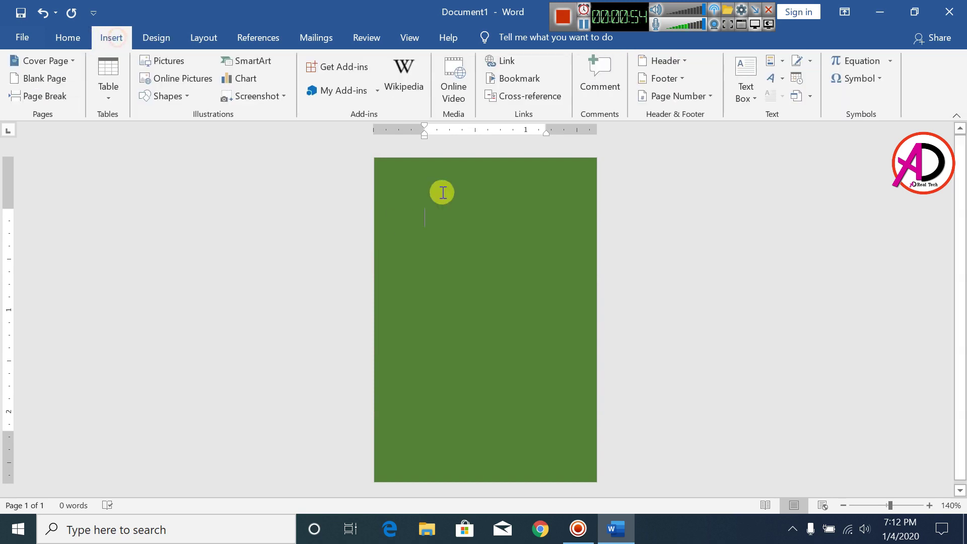
{"action": "left_click", "coordinate": [163, 97]}
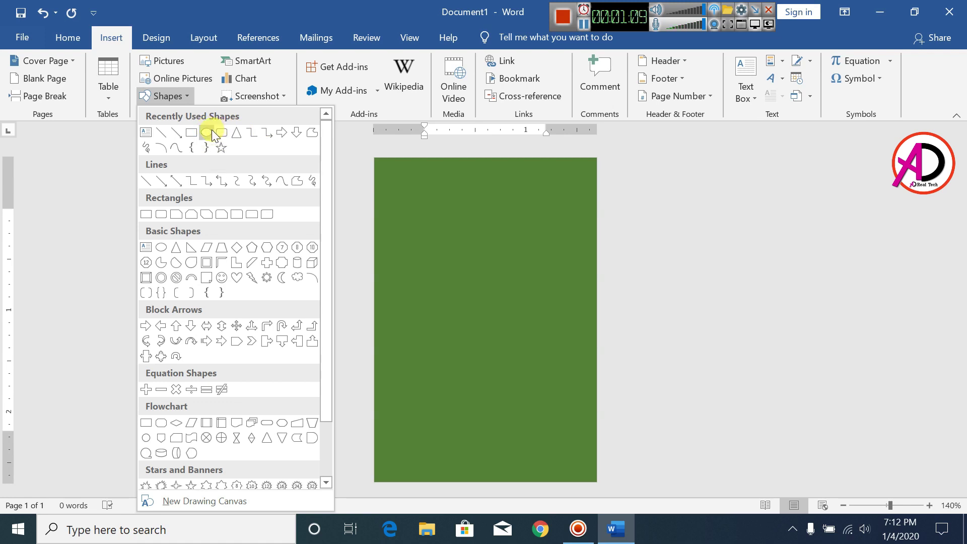
{"action": "left_click", "coordinate": [208, 133]}
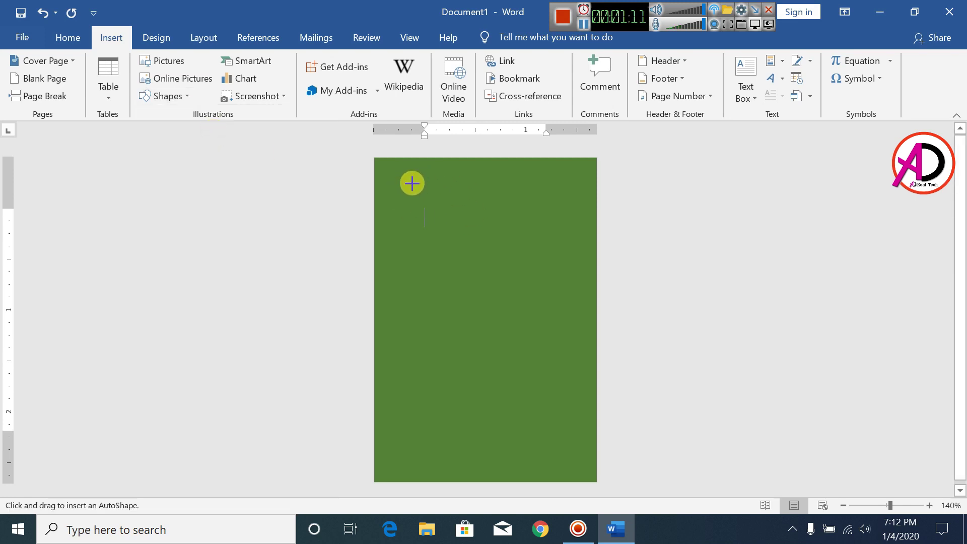
{"action": "left_click_drag", "start_coordinate": [411, 172], "coordinate": [559, 315]}
{"action": "left_click_drag", "start_coordinate": [507, 267], "coordinate": [492, 262]}
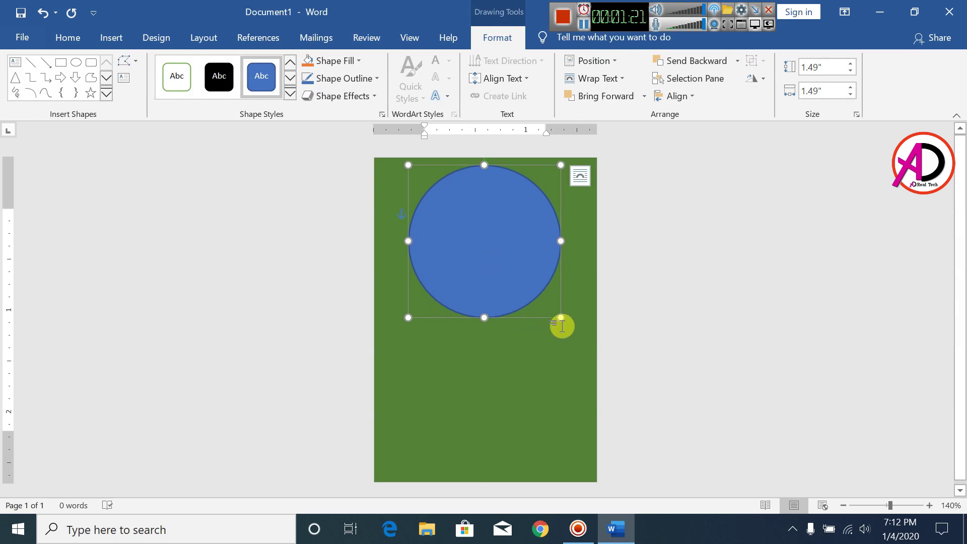
{"action": "left_click_drag", "start_coordinate": [562, 319], "coordinate": [551, 305]}
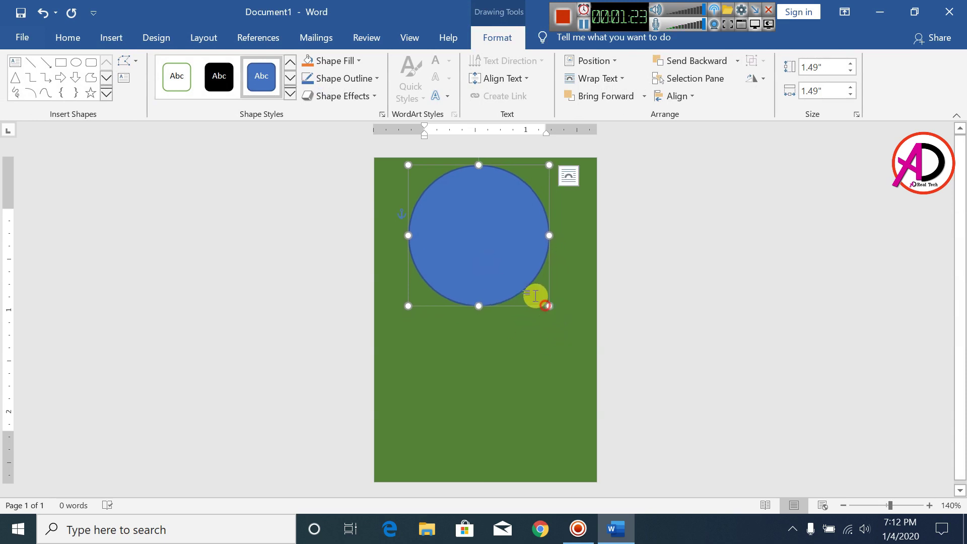
{"action": "left_click_drag", "start_coordinate": [494, 256], "coordinate": [494, 257]}
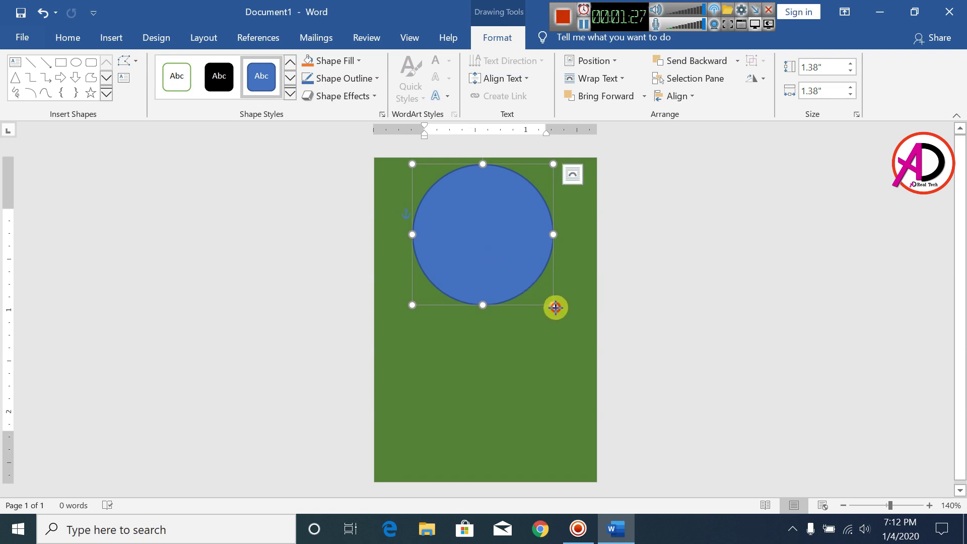
{"action": "left_click_drag", "start_coordinate": [554, 307], "coordinate": [557, 309]}
{"action": "left_click_drag", "start_coordinate": [513, 271], "coordinate": [512, 272]}
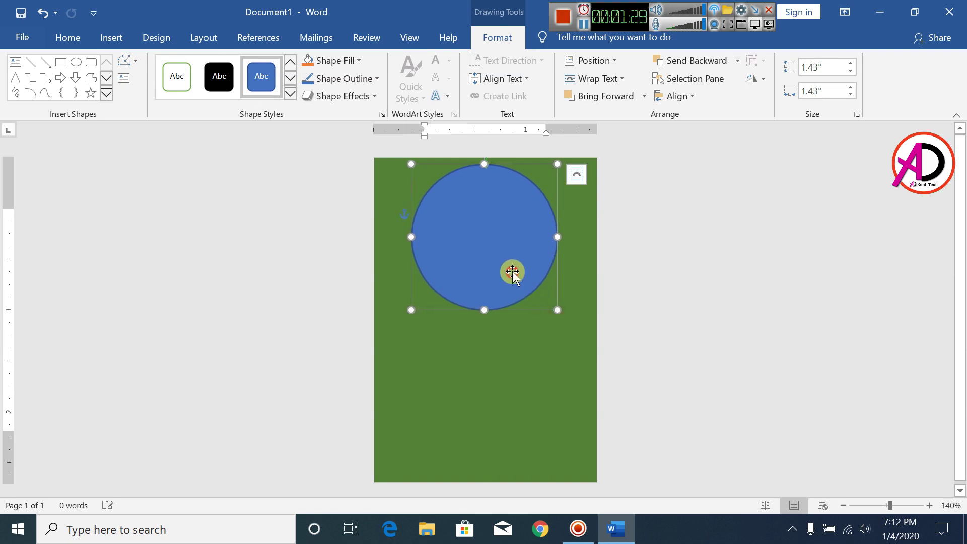
- Fill the circle black and remove its outline
{"action": "left_click", "coordinate": [333, 61]}
{"action": "left_click", "coordinate": [319, 98]}
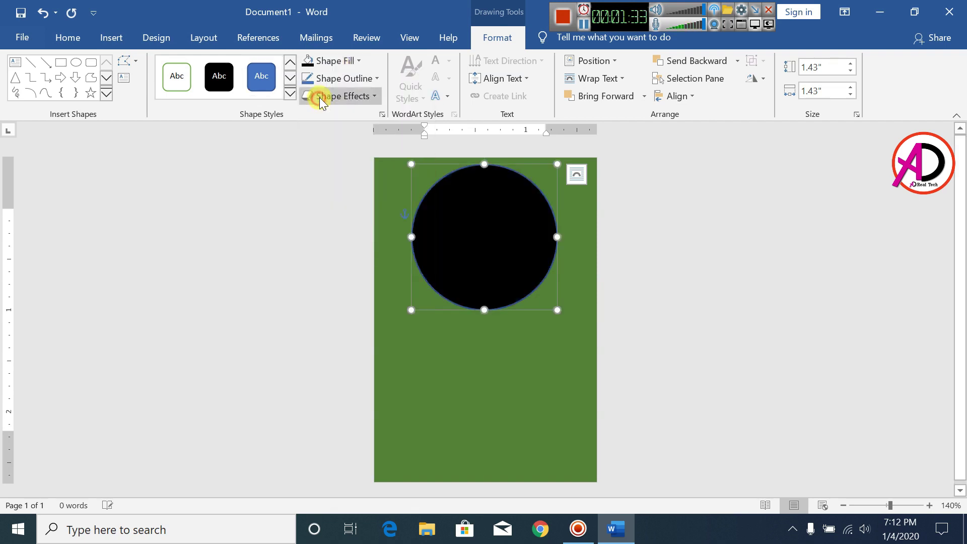
{"action": "left_click", "coordinate": [345, 78]}
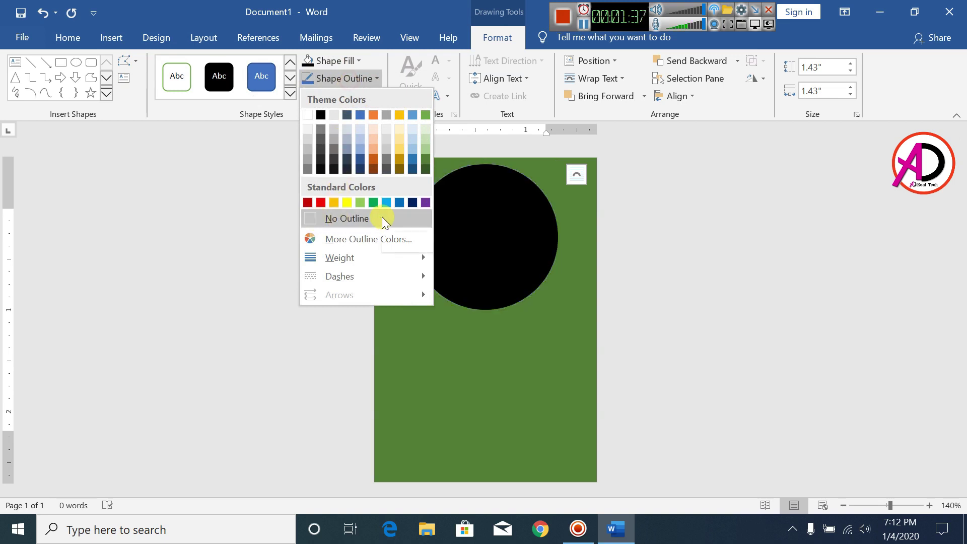
{"action": "left_click", "coordinate": [382, 217]}
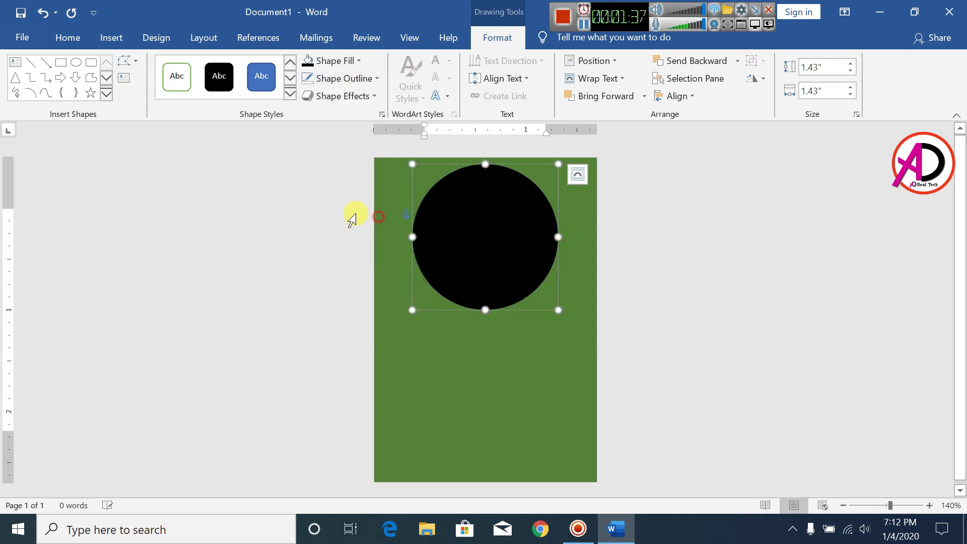
{"action": "left_click", "coordinate": [683, 259]}
{"action": "left_click", "coordinate": [111, 37]}
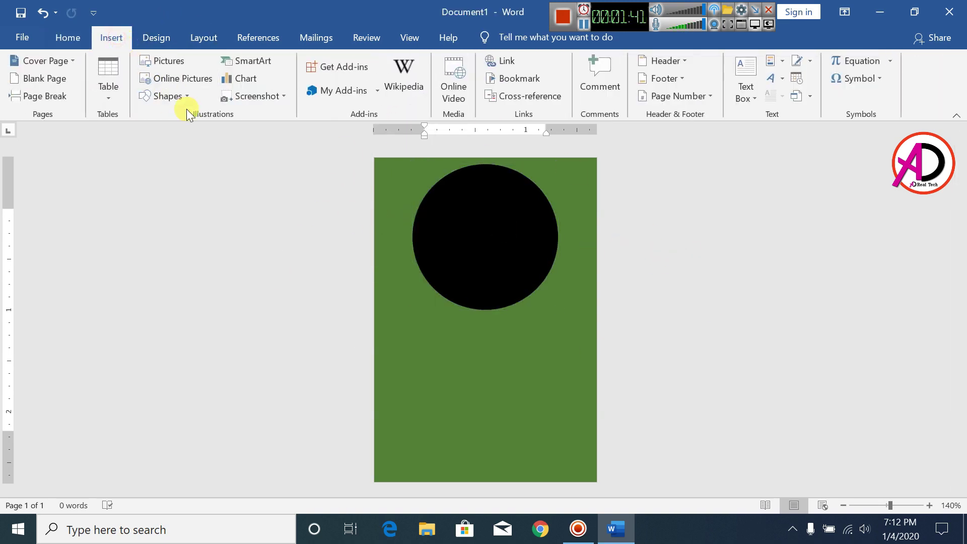
- Draw a second circle centred on the black one and shrink it to 1.26 inches
{"action": "left_click", "coordinate": [174, 101]}
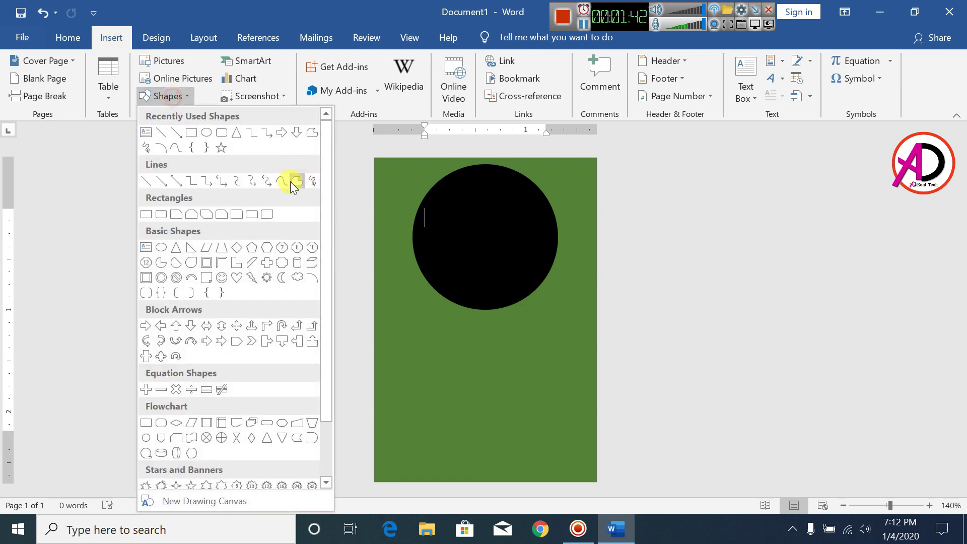
{"action": "left_click", "coordinate": [208, 132]}
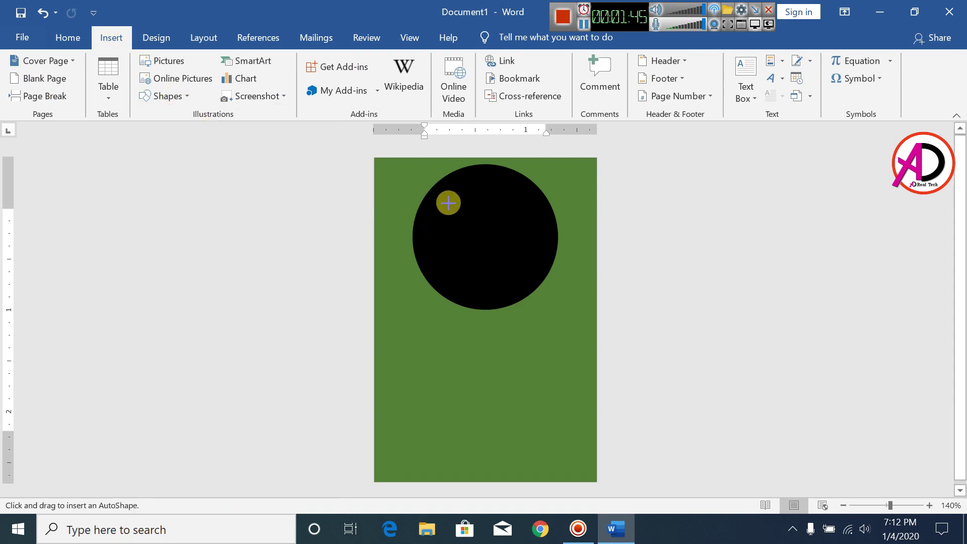
{"action": "left_click_drag", "start_coordinate": [435, 179], "coordinate": [567, 312]}
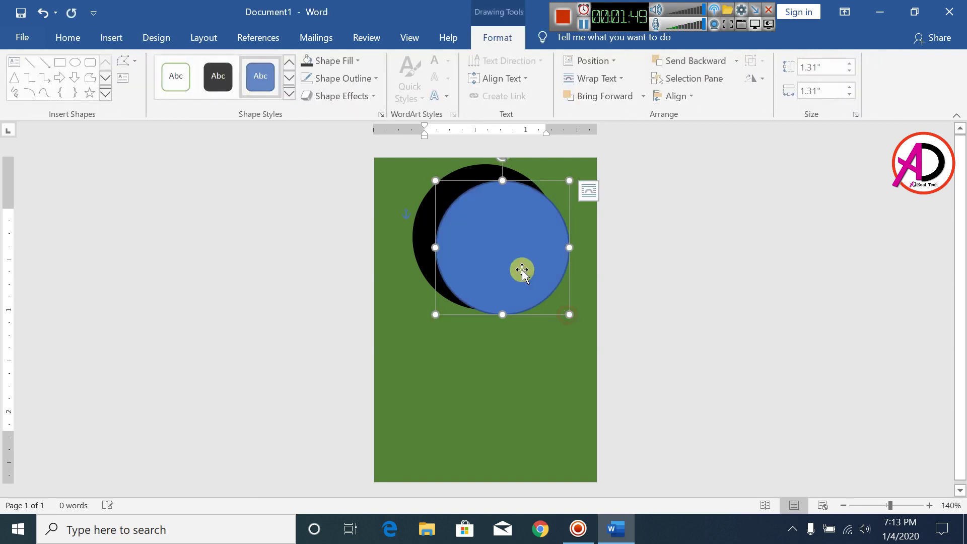
{"action": "left_click_drag", "start_coordinate": [520, 270], "coordinate": [499, 254]}
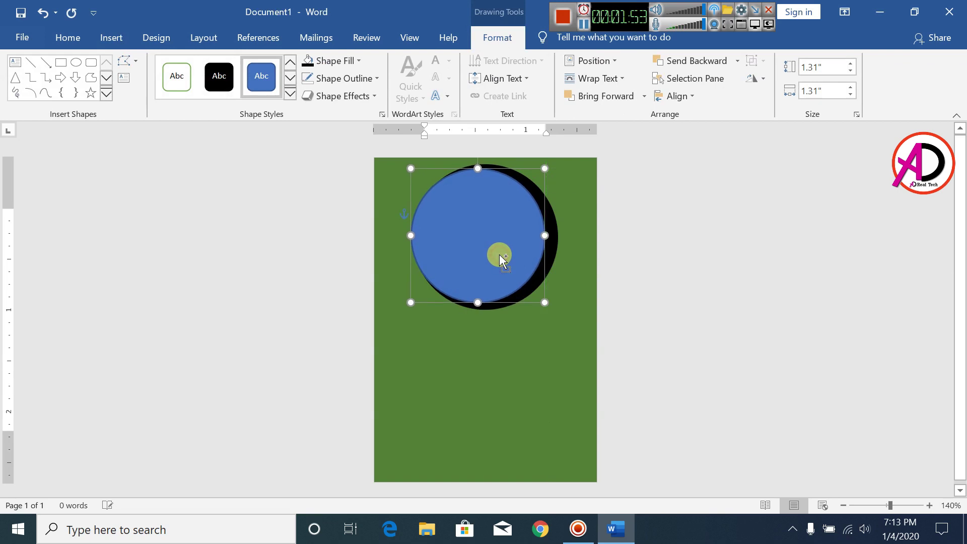
{"action": "left_click", "coordinate": [489, 248]}
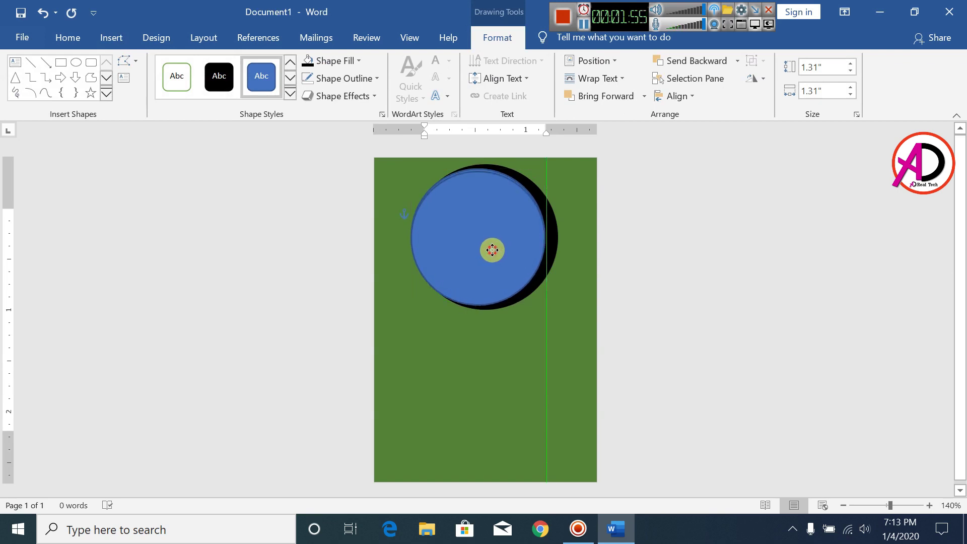
{"action": "left_click_drag", "start_coordinate": [490, 245], "coordinate": [498, 243]}
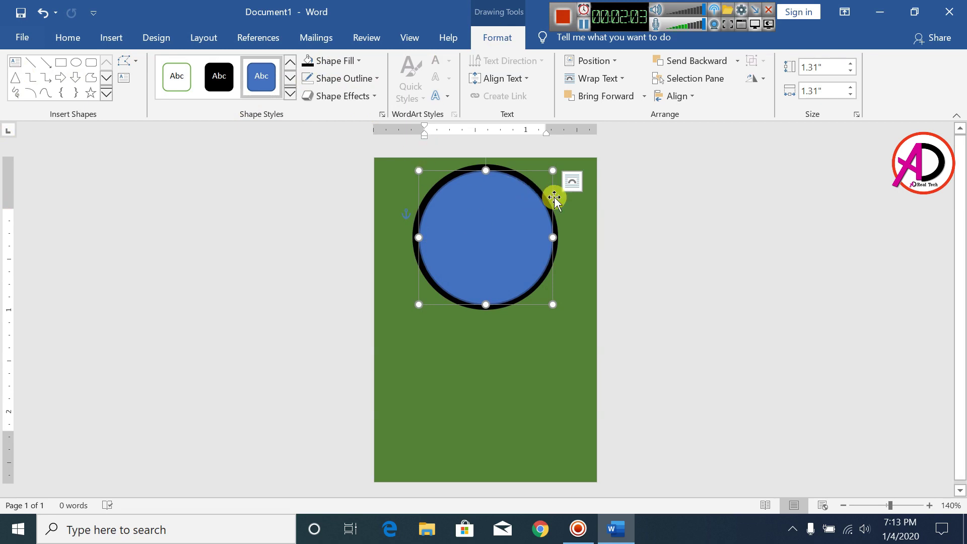
{"action": "left_click_drag", "start_coordinate": [553, 170], "coordinate": [549, 173]}
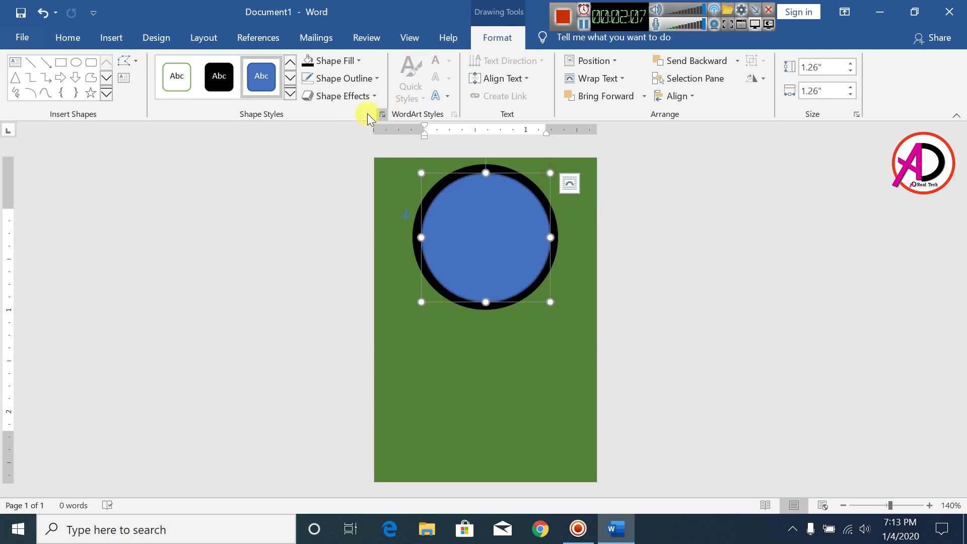
- Fill the inner circle gold and remove its outline
{"action": "left_click", "coordinate": [337, 64]}
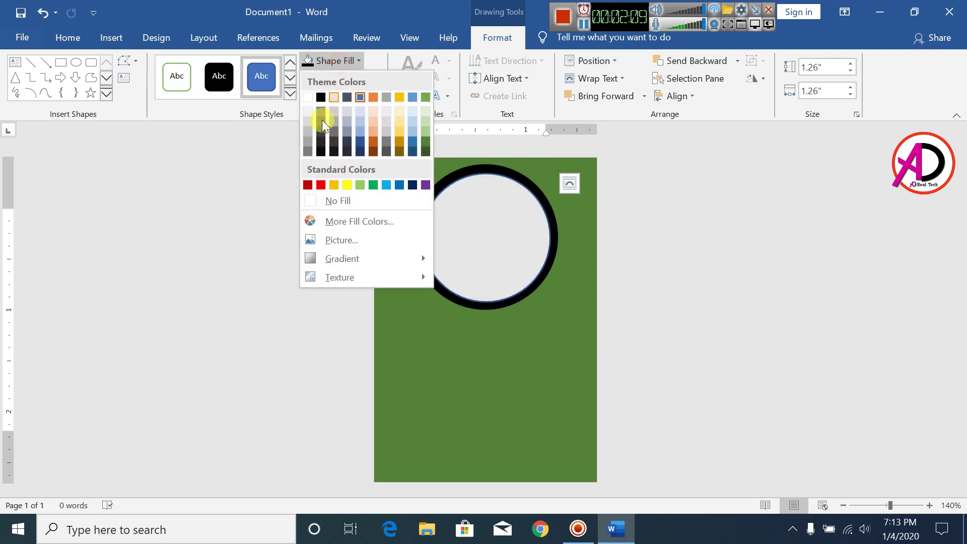
{"action": "left_click", "coordinate": [334, 183]}
{"action": "left_click", "coordinate": [350, 78]}
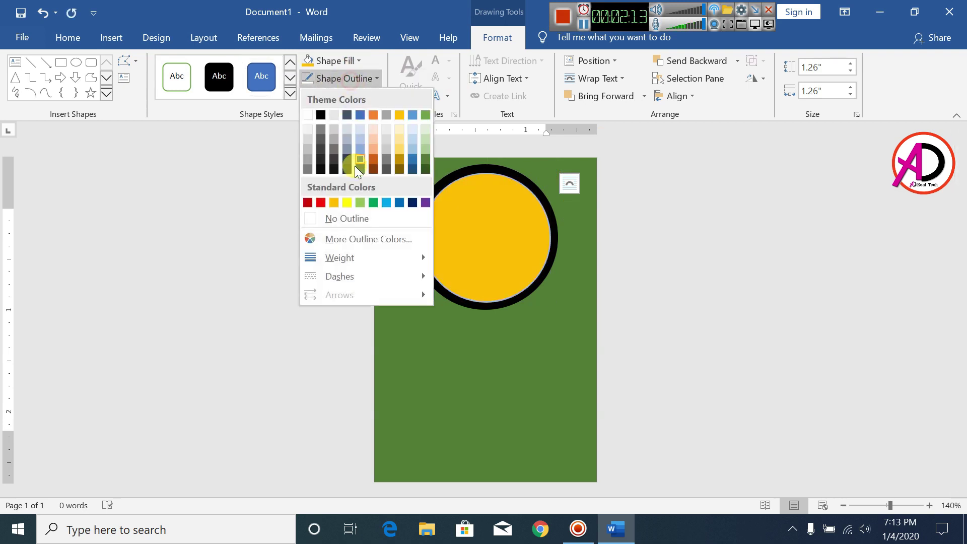
{"action": "left_click", "coordinate": [348, 218]}
{"action": "left_click", "coordinate": [679, 309]}
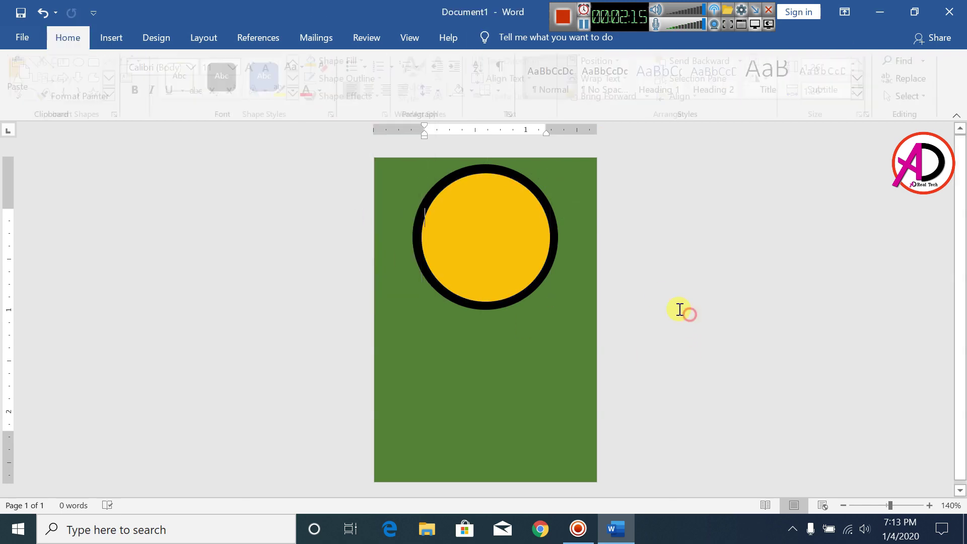
- Draw a diagonal-corners rounded rectangle banner across the middle of the circle
{"action": "left_click", "coordinate": [110, 31]}
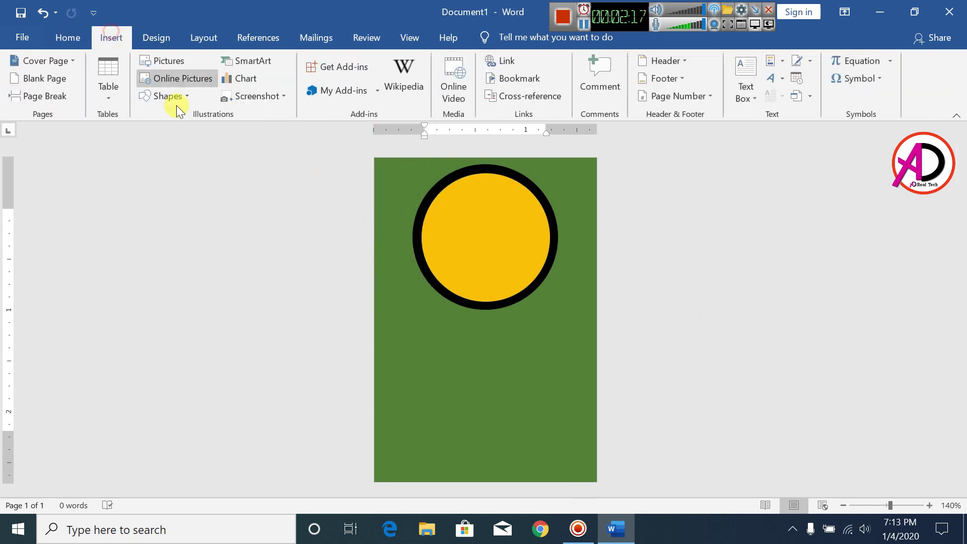
{"action": "left_click", "coordinate": [169, 97]}
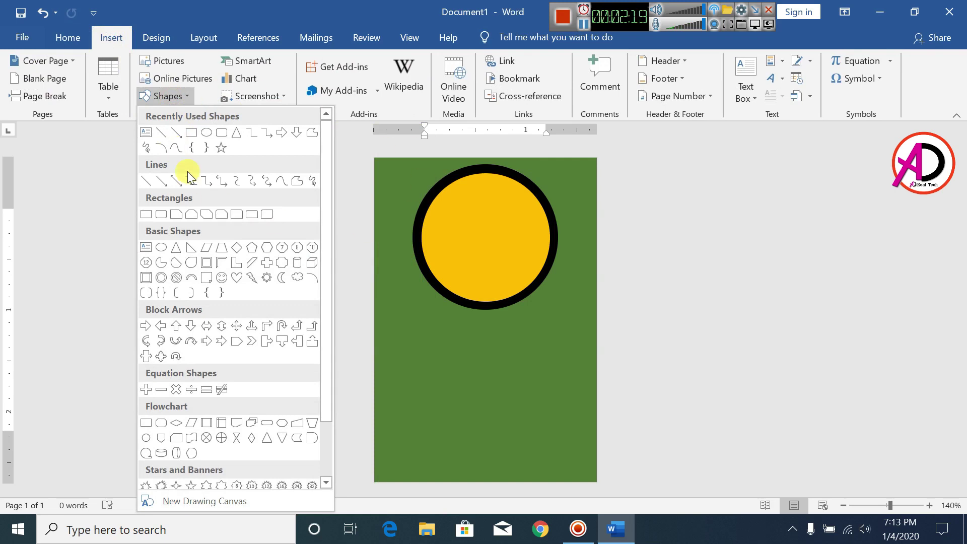
{"action": "left_click", "coordinate": [268, 216]}
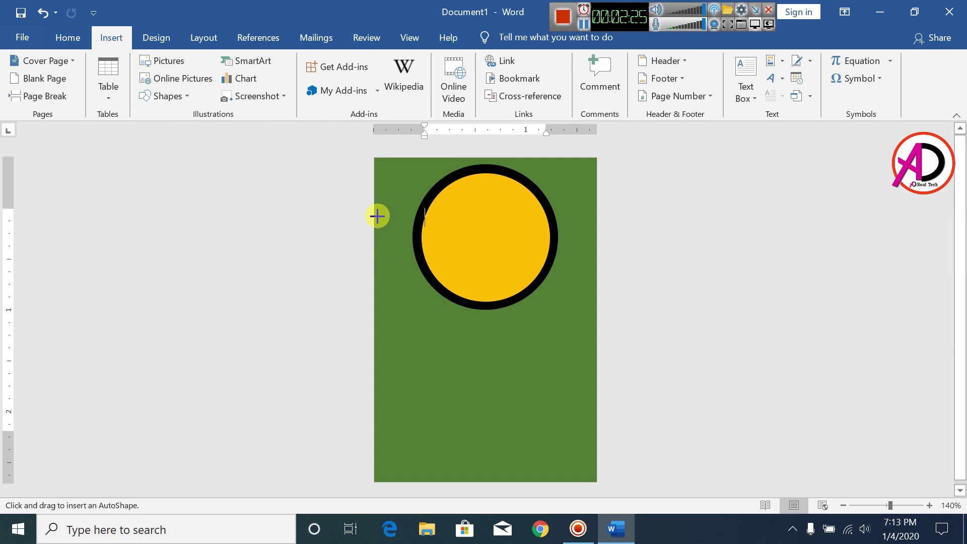
{"action": "mouse_move", "coordinate": [377, 216]}
{"action": "left_mouse_down"}
{"action": "mouse_move", "coordinate": [518, 261]}
{"action": "mouse_move", "coordinate": [582, 274]}
{"action": "mouse_move", "coordinate": [595, 262]}
{"action": "left_mouse_up"}
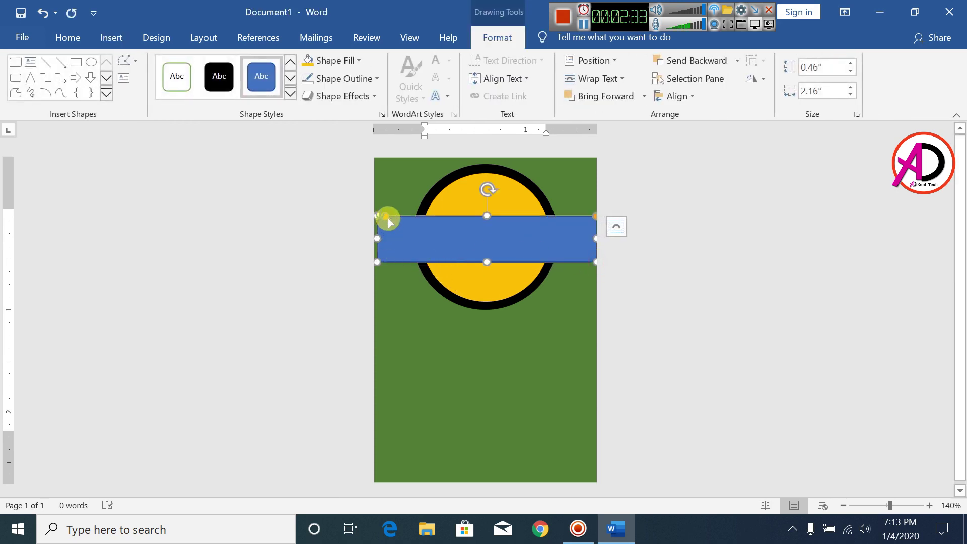
{"action": "left_click_drag", "start_coordinate": [387, 219], "coordinate": [392, 220]}
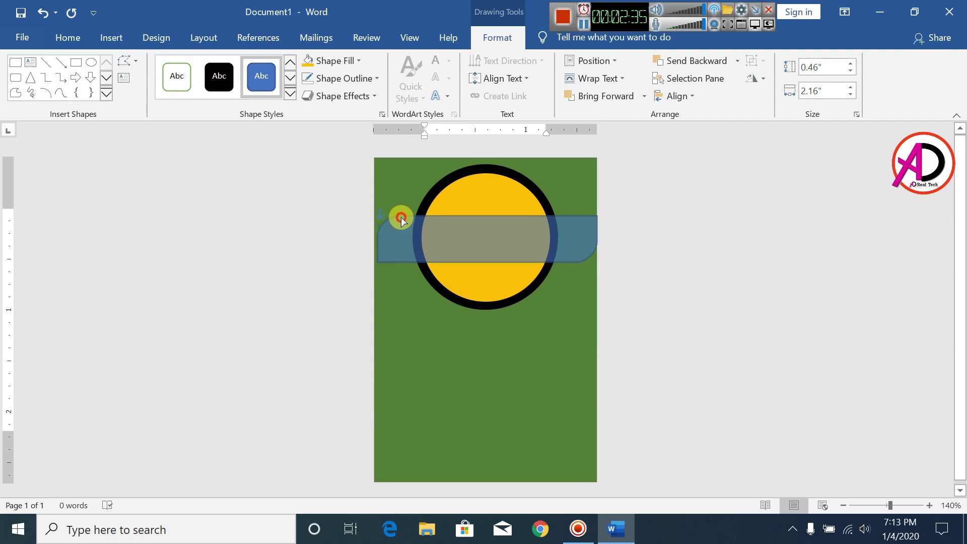
{"action": "left_click_drag", "start_coordinate": [410, 218], "coordinate": [411, 218]}
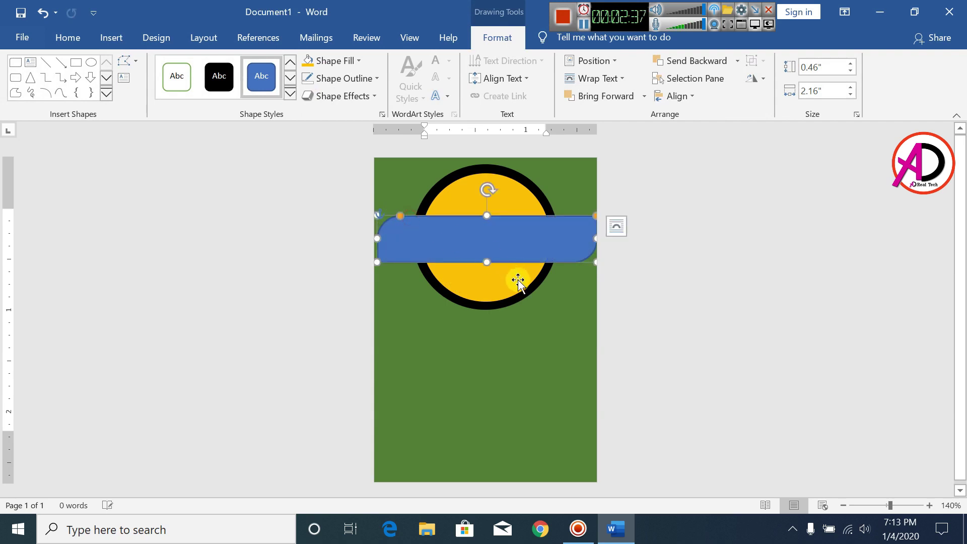
{"action": "key", "text": "ctrl+z"}
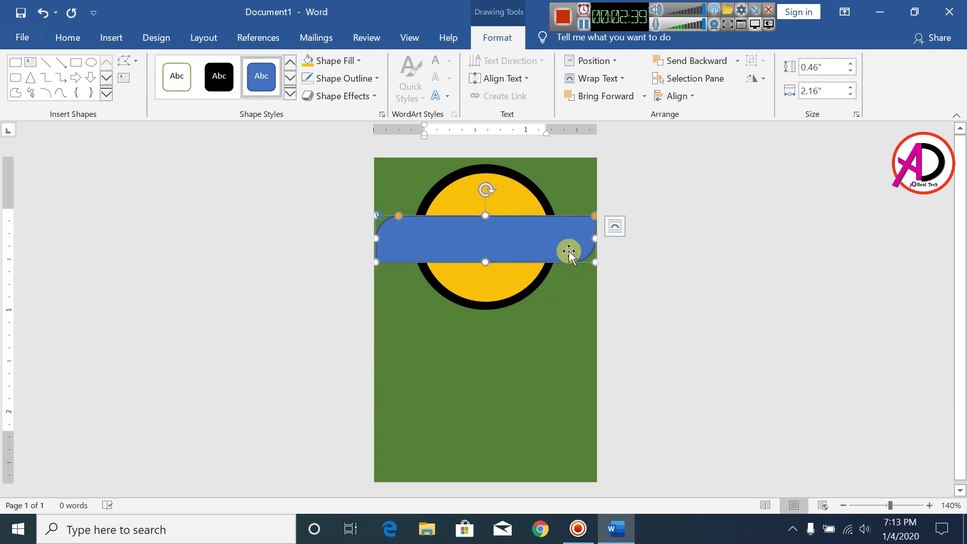
{"action": "left_click_drag", "start_coordinate": [593, 242], "coordinate": [597, 242]}
{"action": "key", "text": "ctrl+z"}
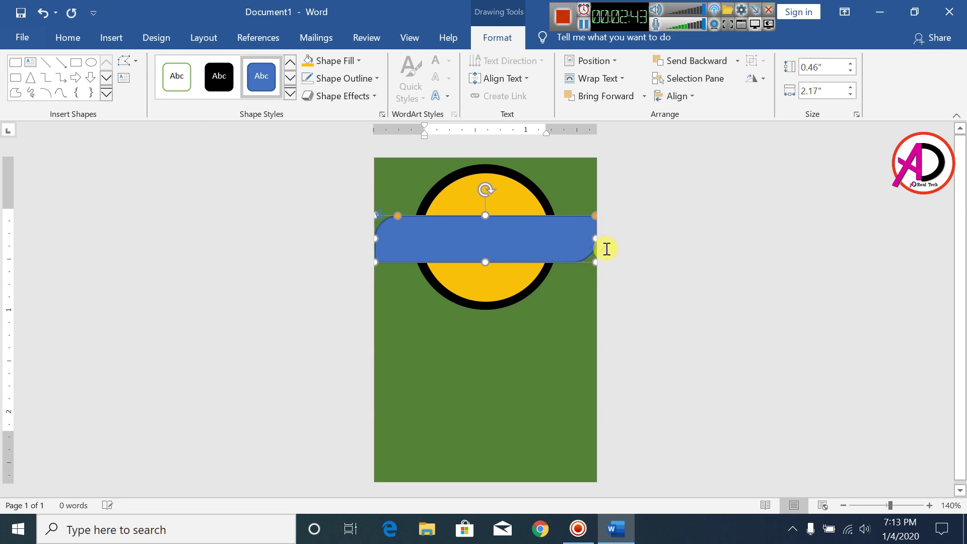
- Remove the banner's outline and fill it gold
{"action": "left_click", "coordinate": [341, 79]}
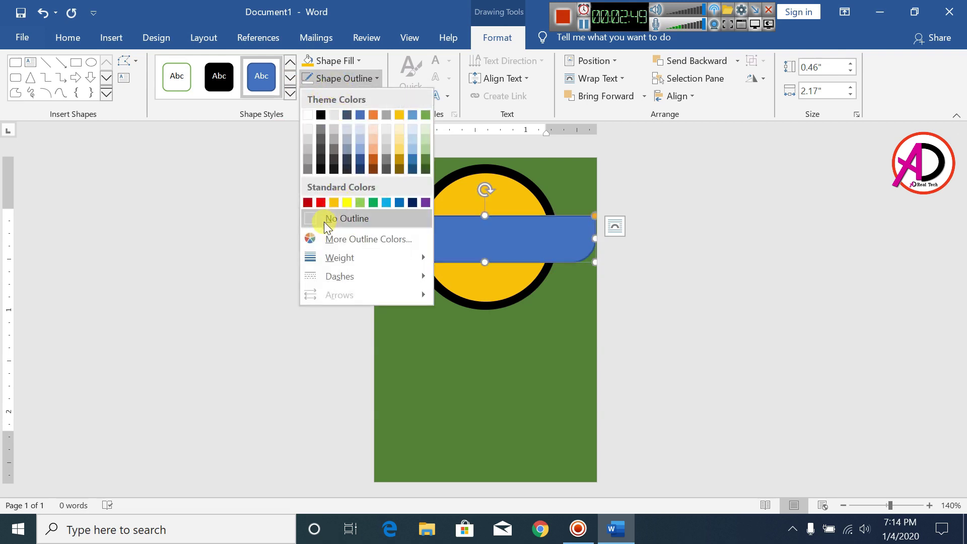
{"action": "left_click", "coordinate": [363, 219]}
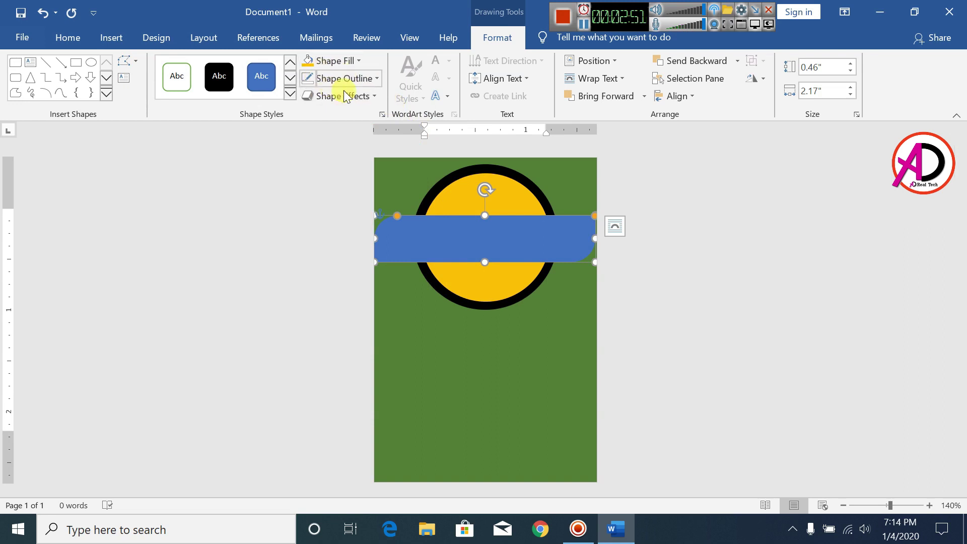
{"action": "left_click", "coordinate": [336, 61]}
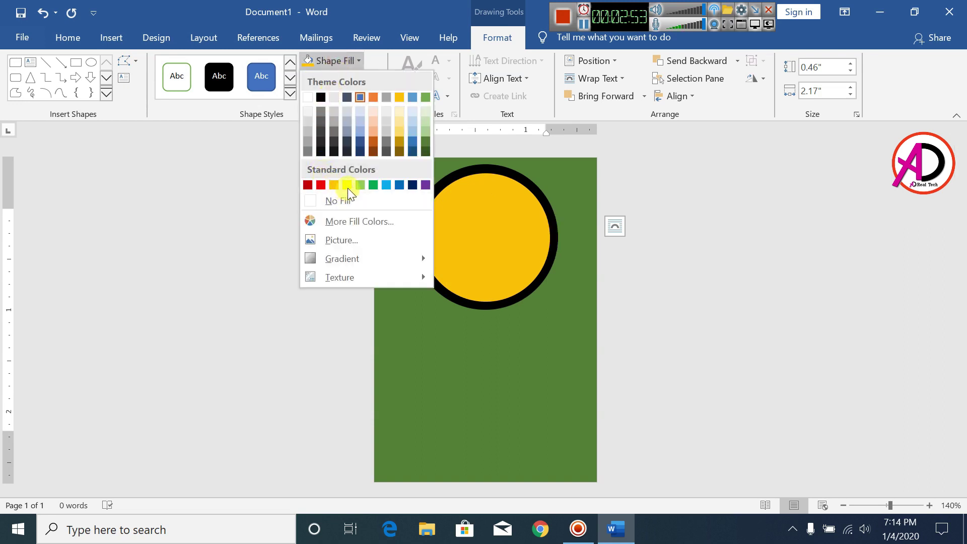
{"action": "left_click", "coordinate": [333, 185]}
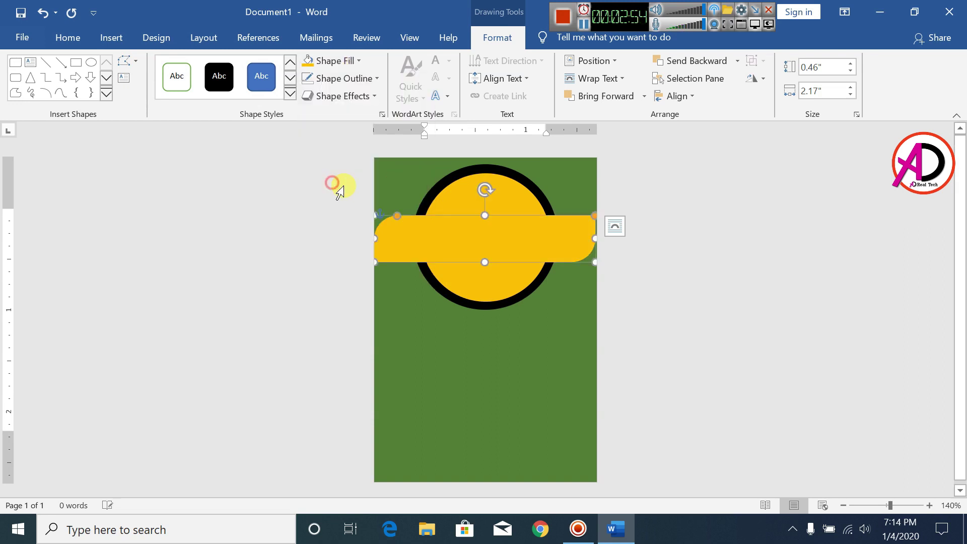
{"action": "left_click", "coordinate": [708, 268]}
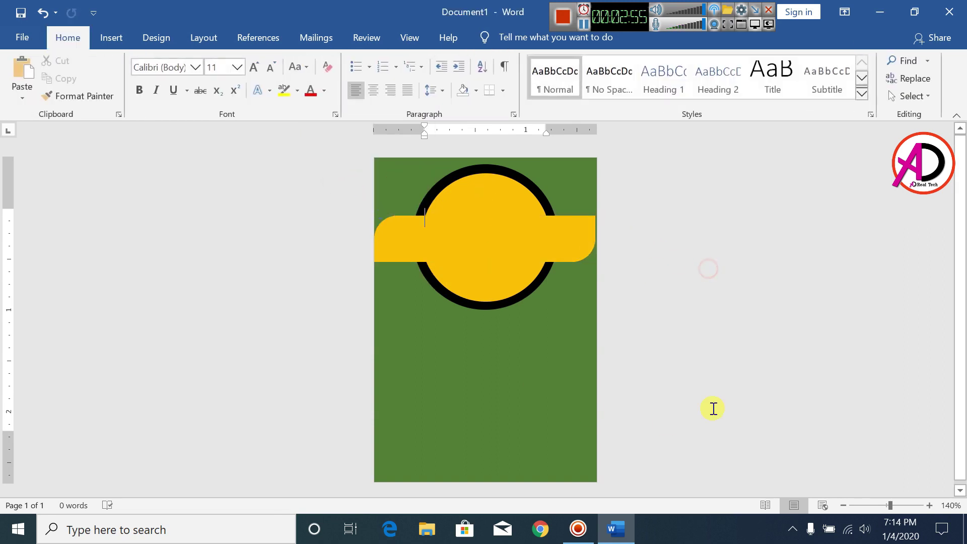
- Stretch the banner's right end to the card edge for a full 2.2-inch width
{"action": "left_click", "coordinate": [546, 255]}
{"action": "left_click_drag", "start_coordinate": [595, 240], "coordinate": [600, 241]}
{"action": "left_click", "coordinate": [638, 248]}
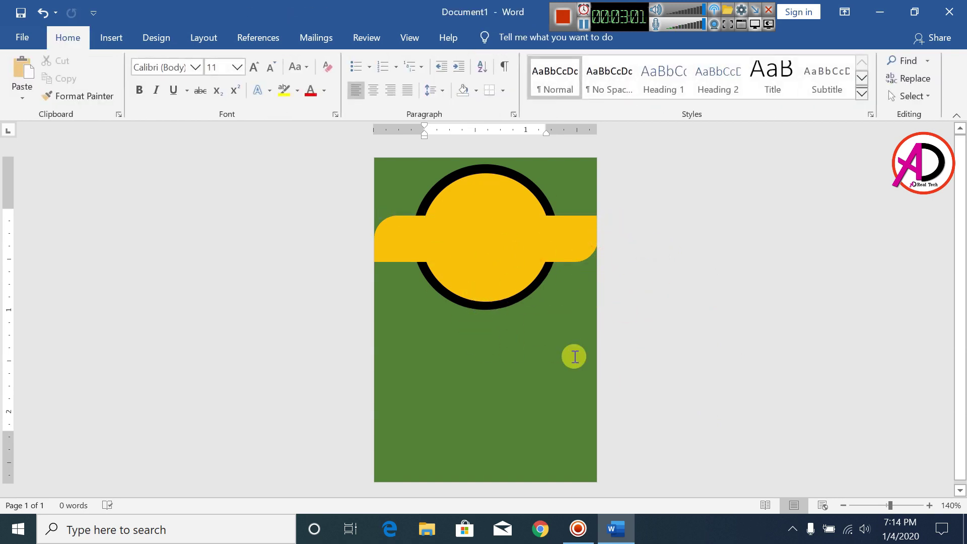
{"action": "left_click", "coordinate": [574, 254]}
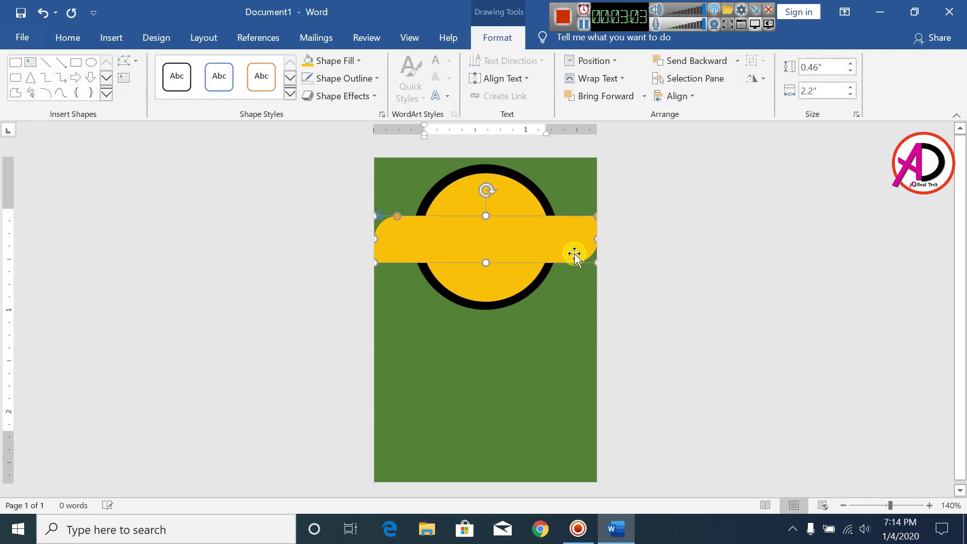
{"action": "left_click", "coordinate": [685, 275]}
- Draw a roughly 1.15-inch oval centred inside the gold circle and remove its outline
{"action": "left_click", "coordinate": [111, 38]}
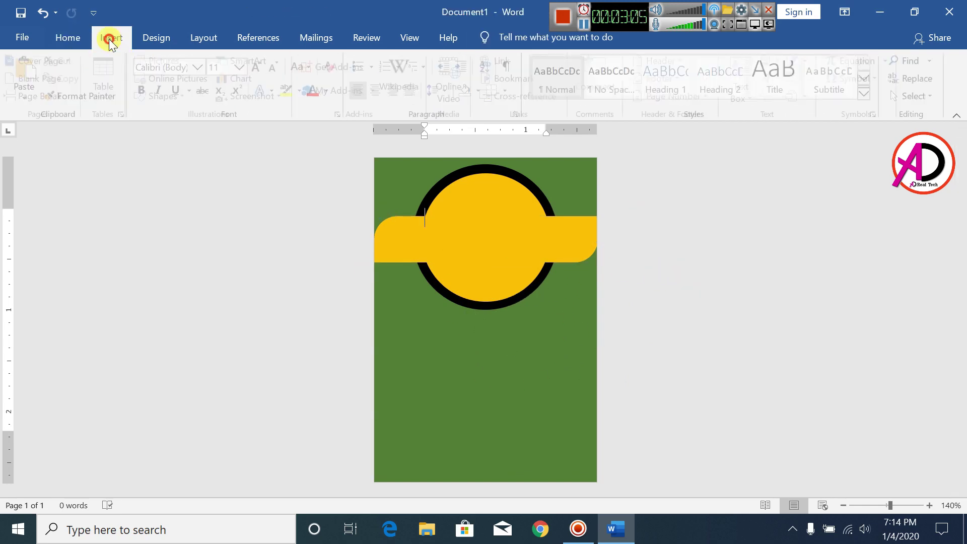
{"action": "left_click", "coordinate": [169, 98]}
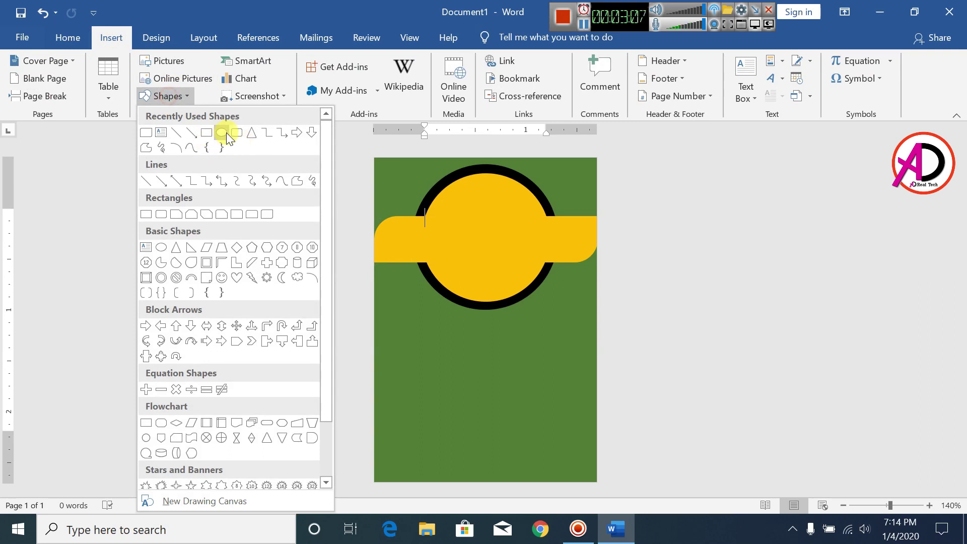
{"action": "left_click", "coordinate": [225, 131]}
{"action": "left_click_drag", "start_coordinate": [414, 311], "coordinate": [539, 433]}
{"action": "left_click_drag", "start_coordinate": [492, 332], "coordinate": [518, 251]}
{"action": "left_click_drag", "start_coordinate": [514, 252], "coordinate": [511, 252]}
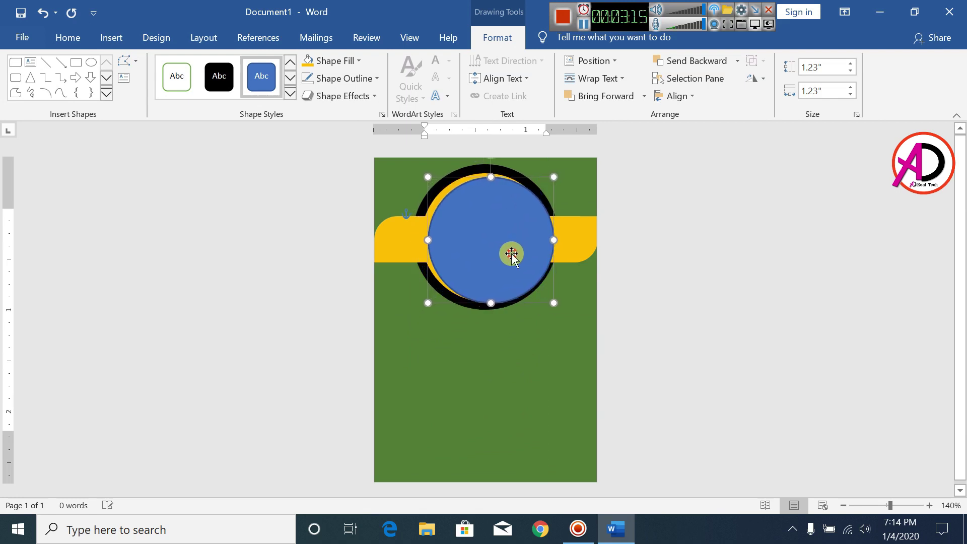
{"action": "left_click_drag", "start_coordinate": [554, 306], "coordinate": [546, 294]}
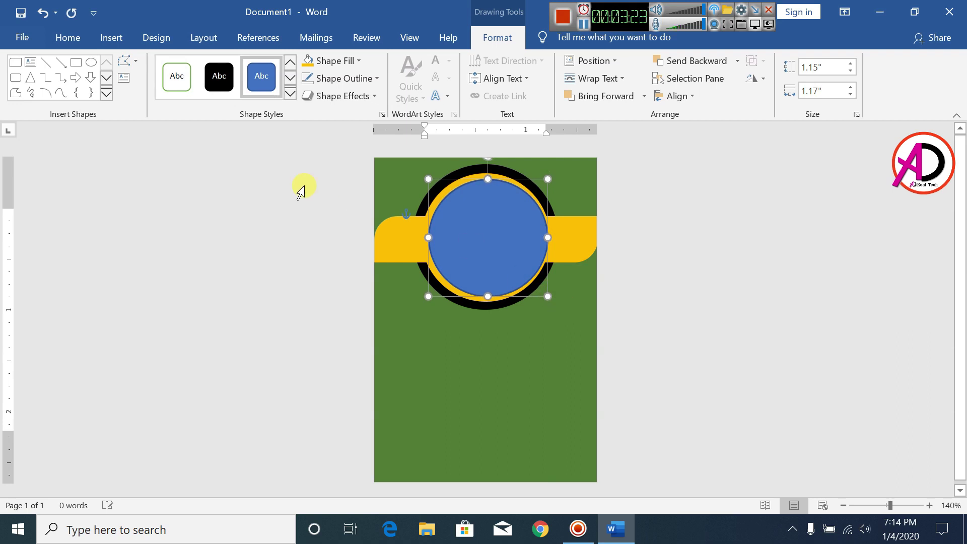
{"action": "left_click", "coordinate": [337, 78]}
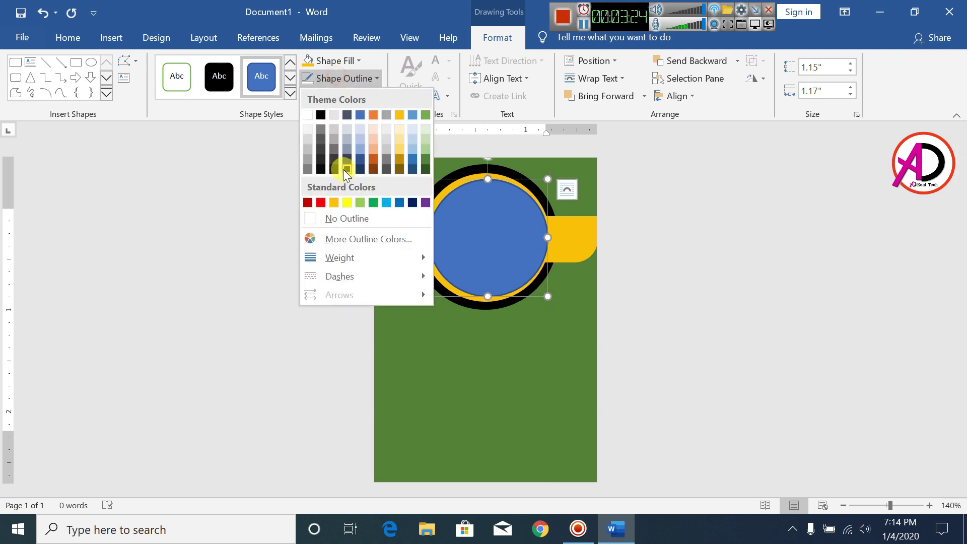
{"action": "left_click", "coordinate": [363, 221]}
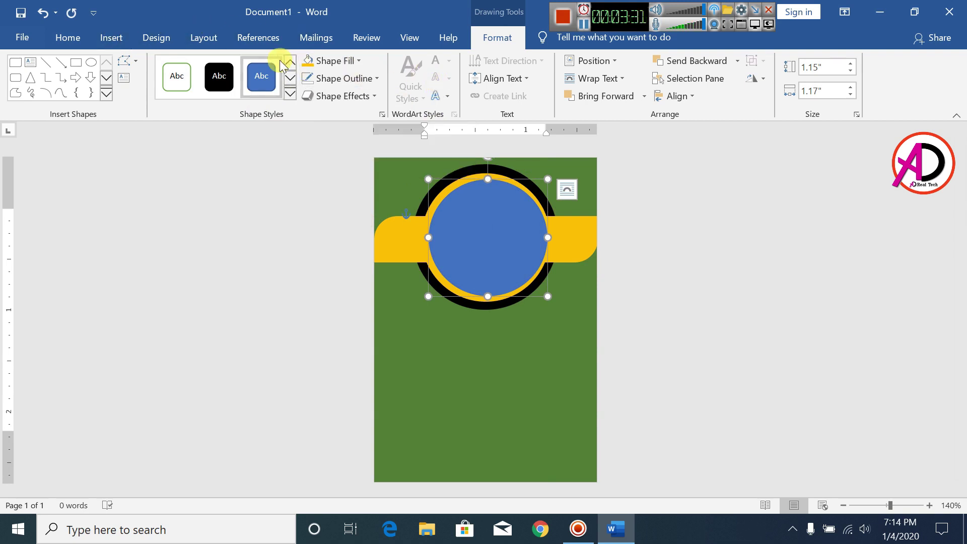
- Fill the inner circle with the Desktop portrait photo of the man in a suit
{"action": "left_click", "coordinate": [351, 62]}
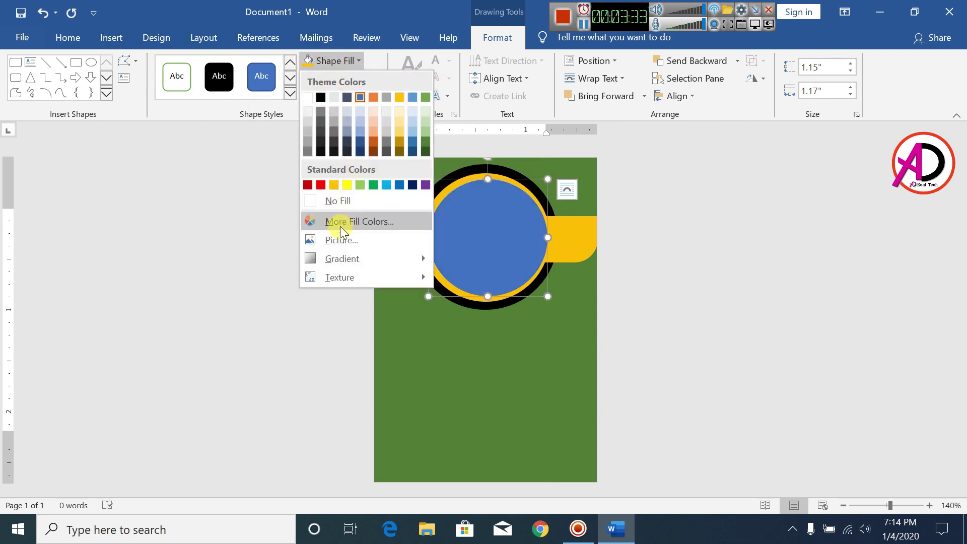
{"action": "left_click", "coordinate": [334, 239]}
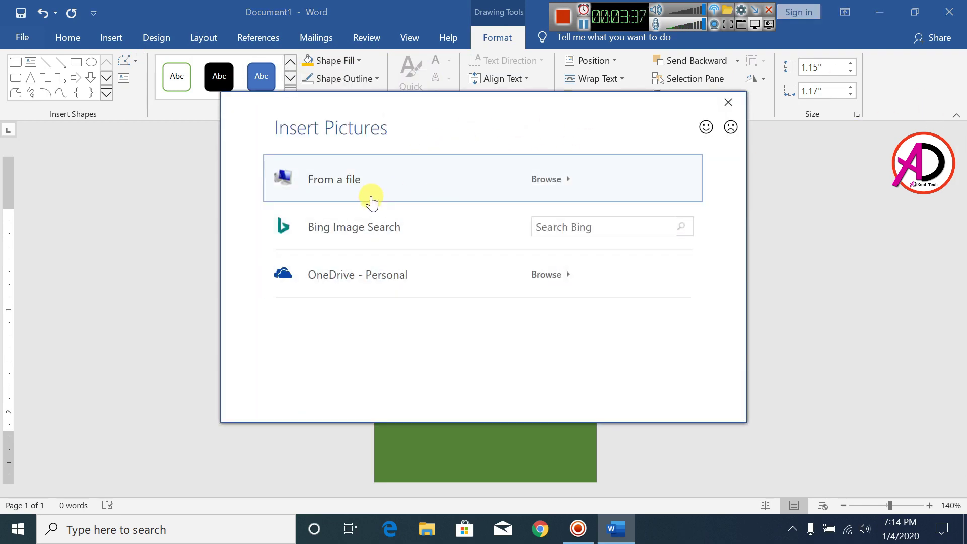
{"action": "left_click", "coordinate": [373, 196]}
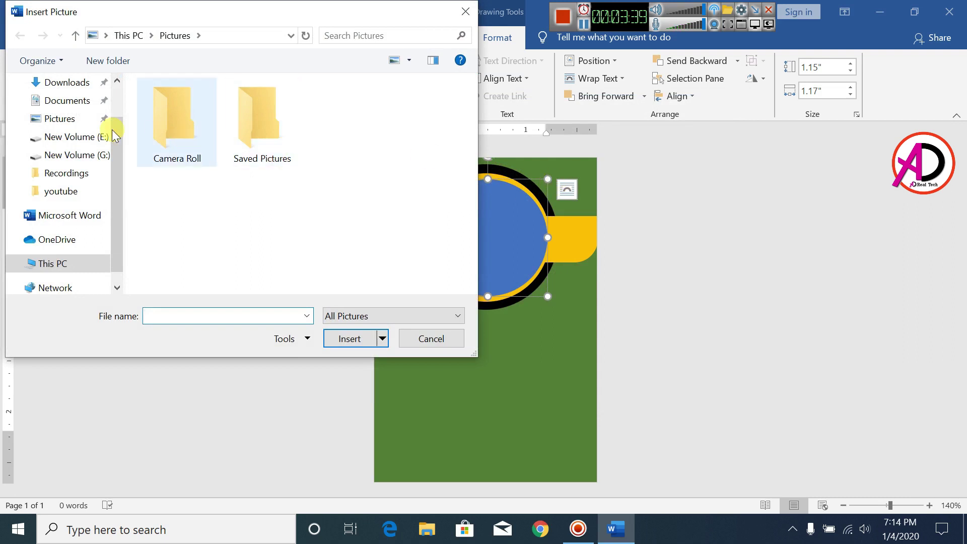
{"action": "scroll", "coordinate": [114, 134], "scroll_direction": "up", "scroll_amount": 1}
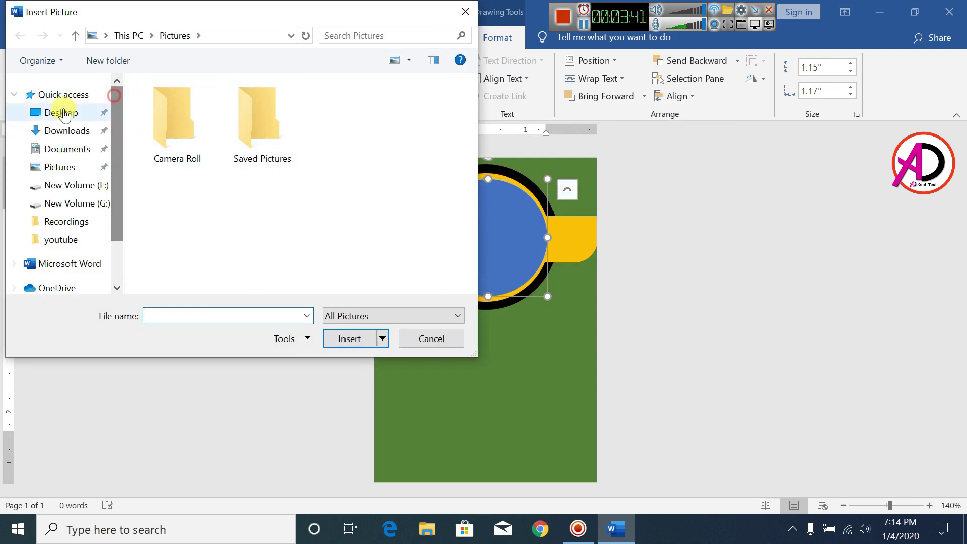
{"action": "left_click", "coordinate": [60, 112]}
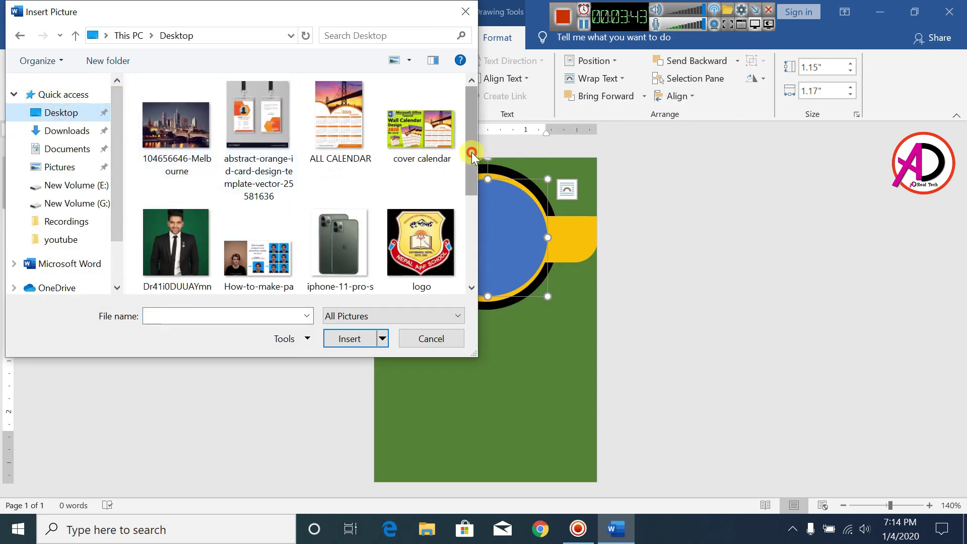
{"action": "left_click_drag", "start_coordinate": [468, 177], "coordinate": [469, 199]}
{"action": "left_click", "coordinate": [159, 233]}
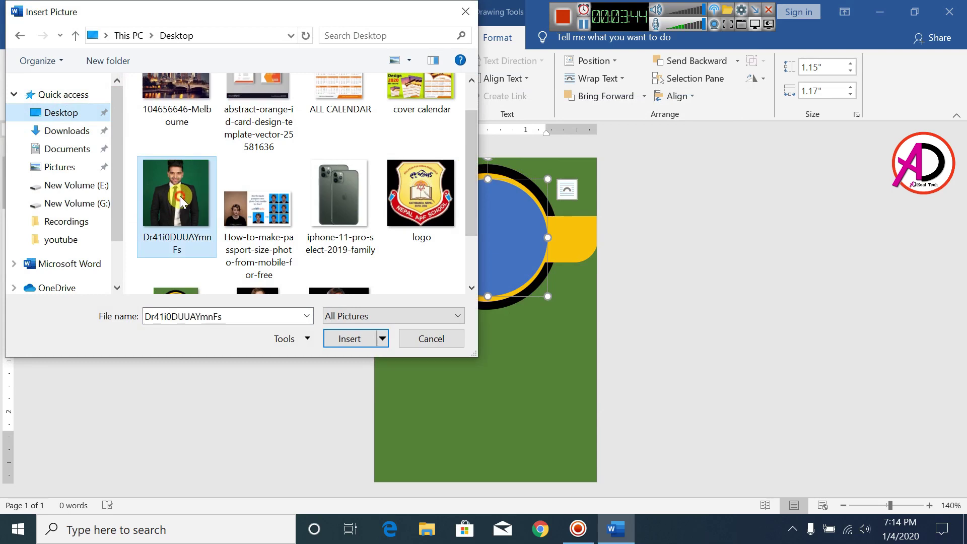
{"action": "left_click", "coordinate": [352, 338]}
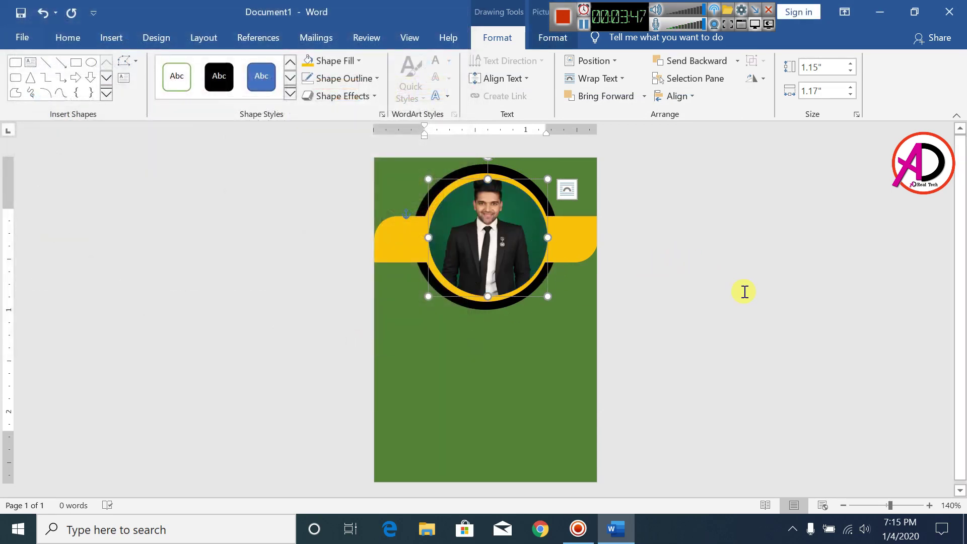
{"action": "left_click", "coordinate": [750, 291]}
- Apply an outer shadow effect to the circular photo
{"action": "left_click", "coordinate": [493, 259]}
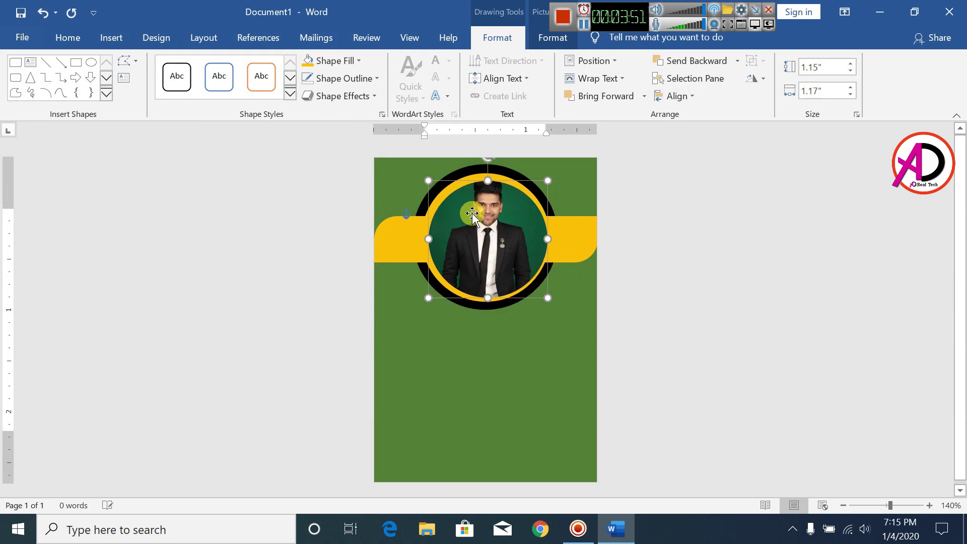
{"action": "left_click", "coordinate": [350, 96]}
{"action": "mouse_move", "coordinate": [355, 164]}
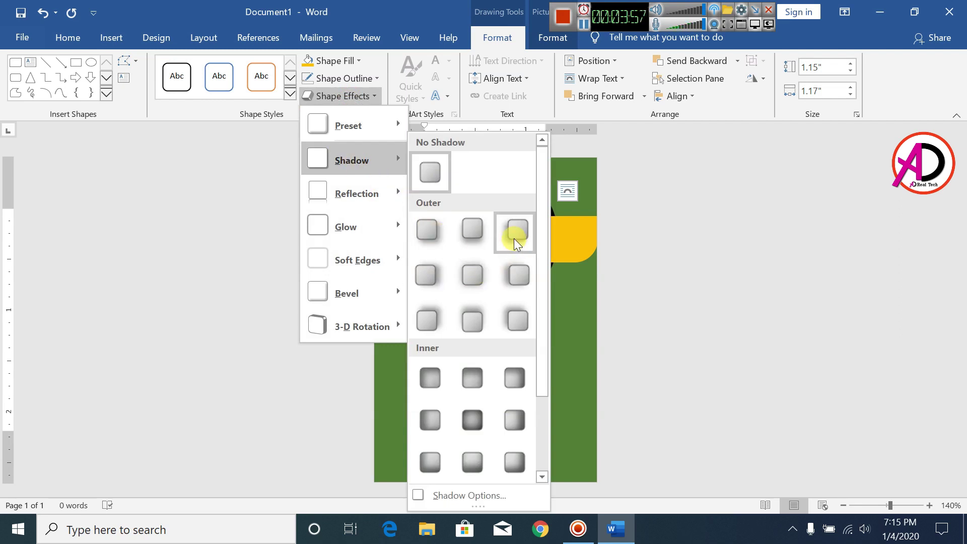
{"action": "left_click", "coordinate": [433, 270]}
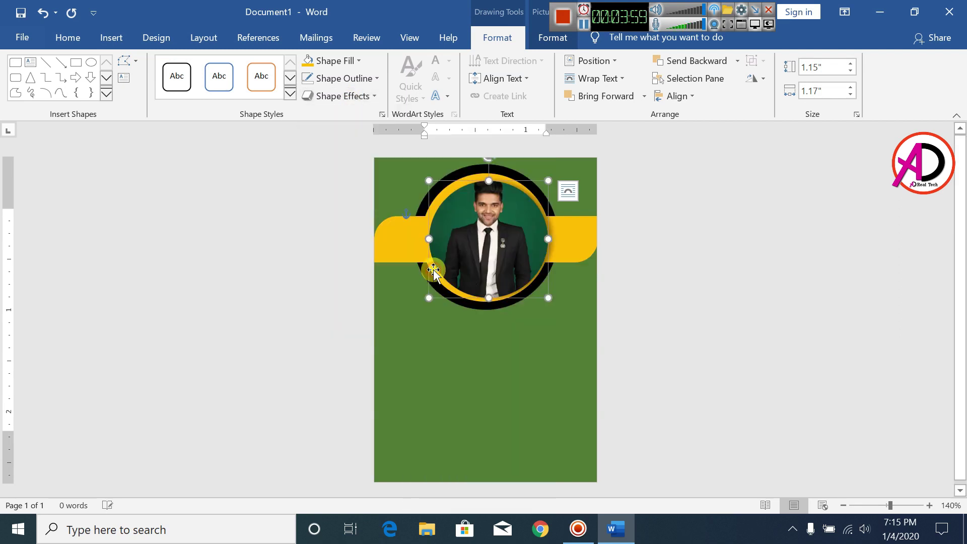
{"action": "left_click", "coordinate": [702, 290]}
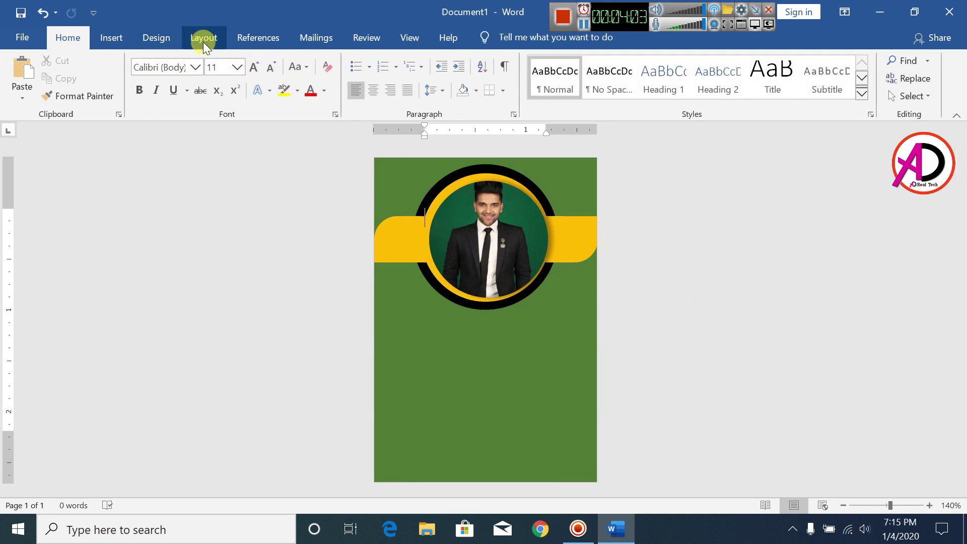
- Try a 3-D preset effect on the photo, then undo it
{"action": "left_click", "coordinate": [508, 236]}
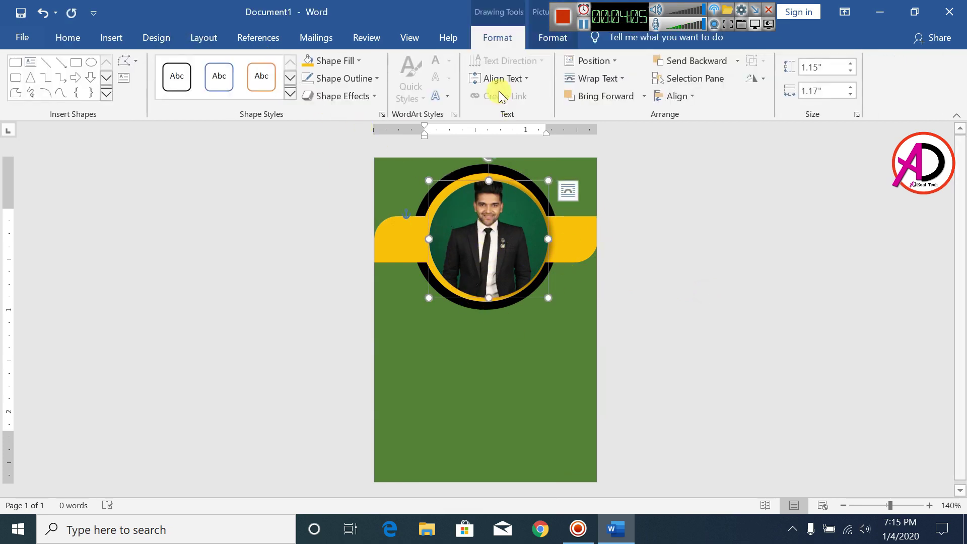
{"action": "left_click", "coordinate": [342, 59]}
{"action": "left_click", "coordinate": [342, 58]}
{"action": "left_click", "coordinate": [335, 98]}
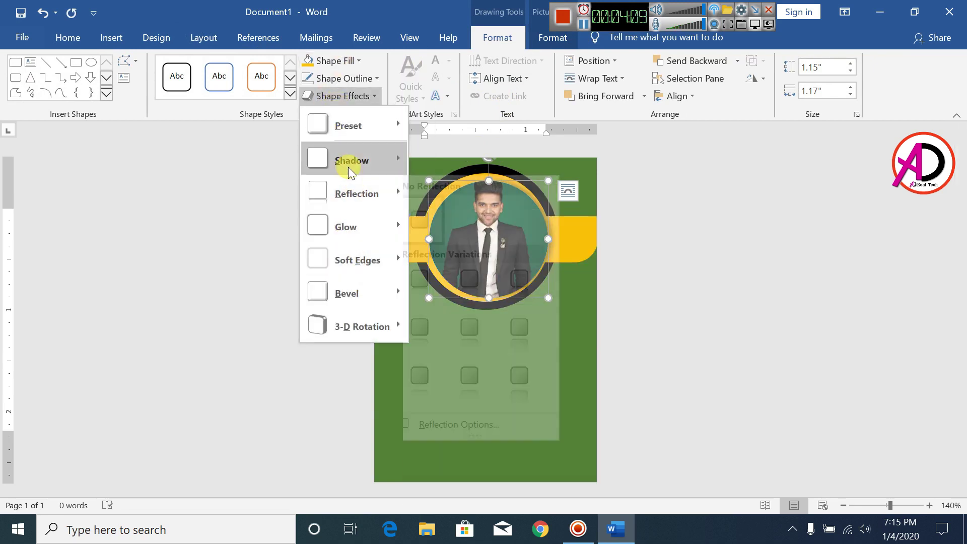
{"action": "mouse_move", "coordinate": [348, 128]}
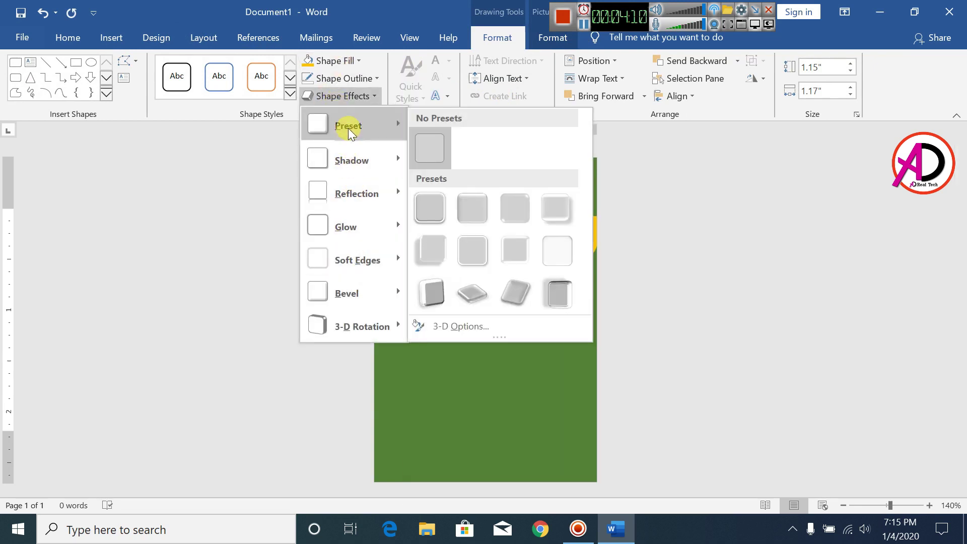
{"action": "left_click", "coordinate": [510, 219]}
{"action": "left_click", "coordinate": [716, 299]}
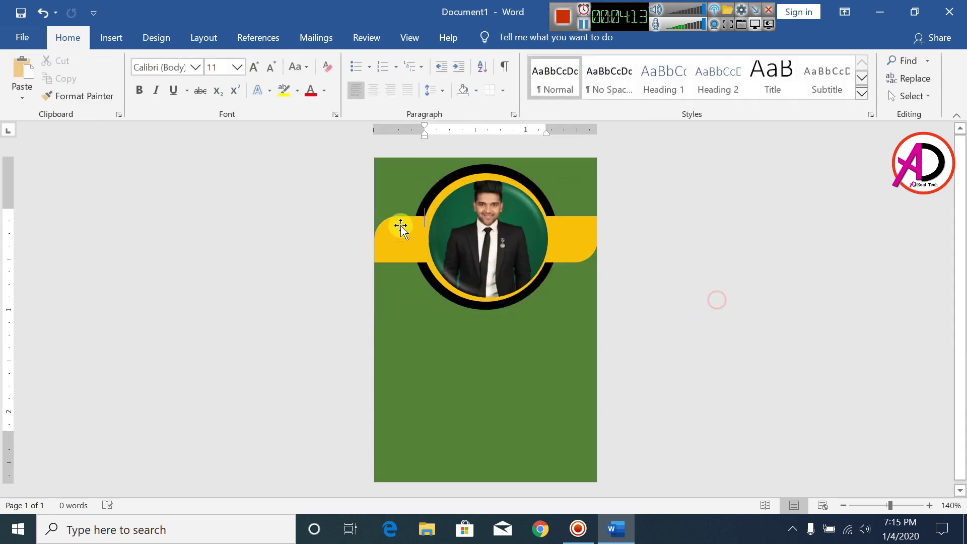
{"action": "key", "text": "ctrl+z"}
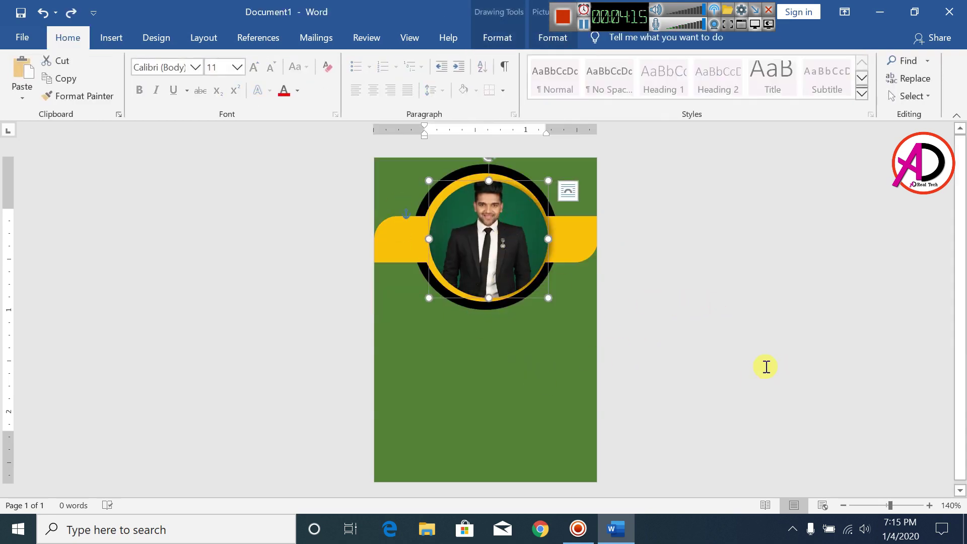
{"action": "left_click", "coordinate": [706, 350]}
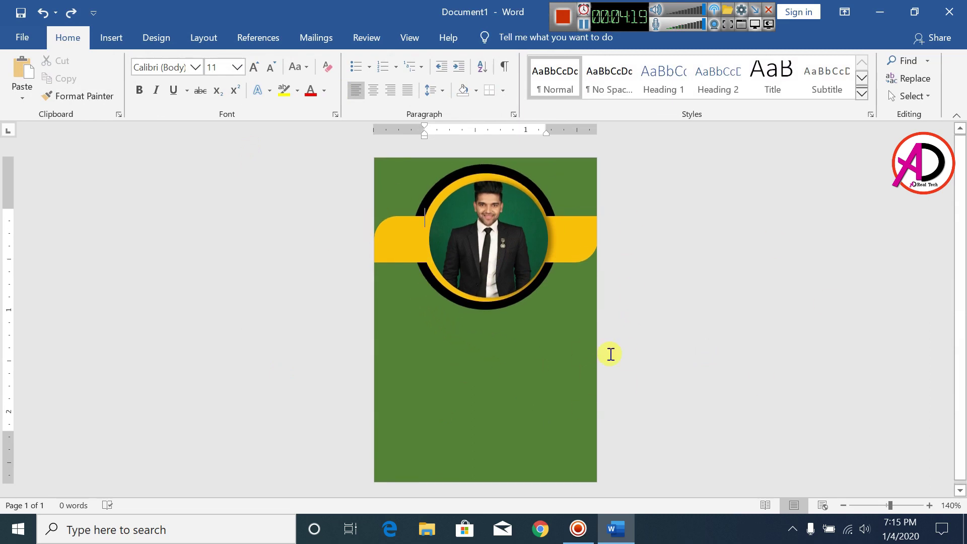
- Draw a tall 1.81 by 0.29-inch rectangle down the card's left side below the band
{"action": "left_click", "coordinate": [113, 37]}
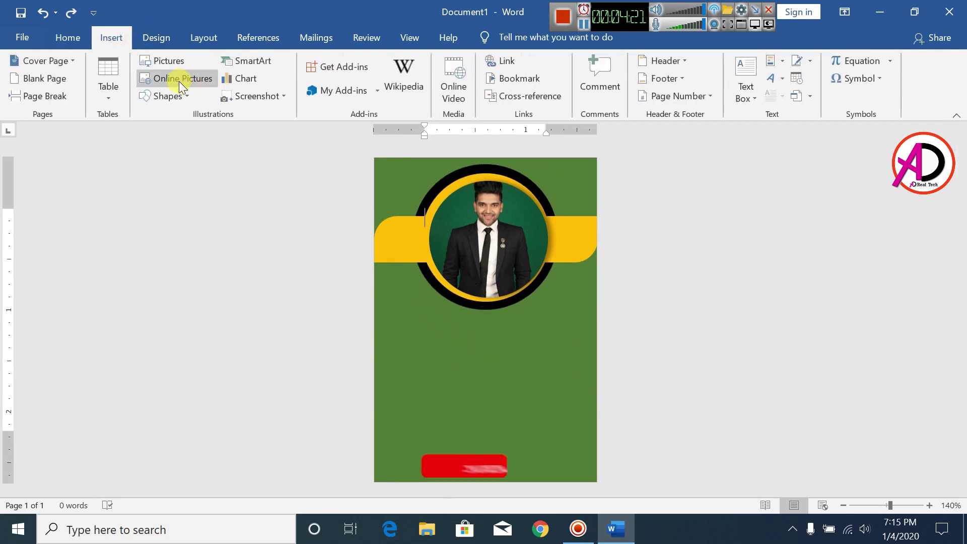
{"action": "left_click", "coordinate": [167, 95]}
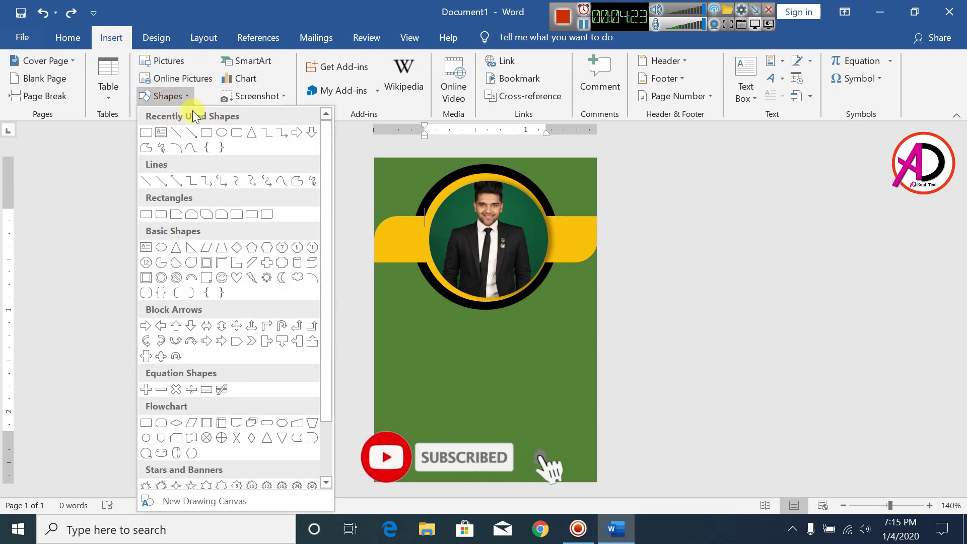
{"action": "left_click", "coordinate": [204, 134]}
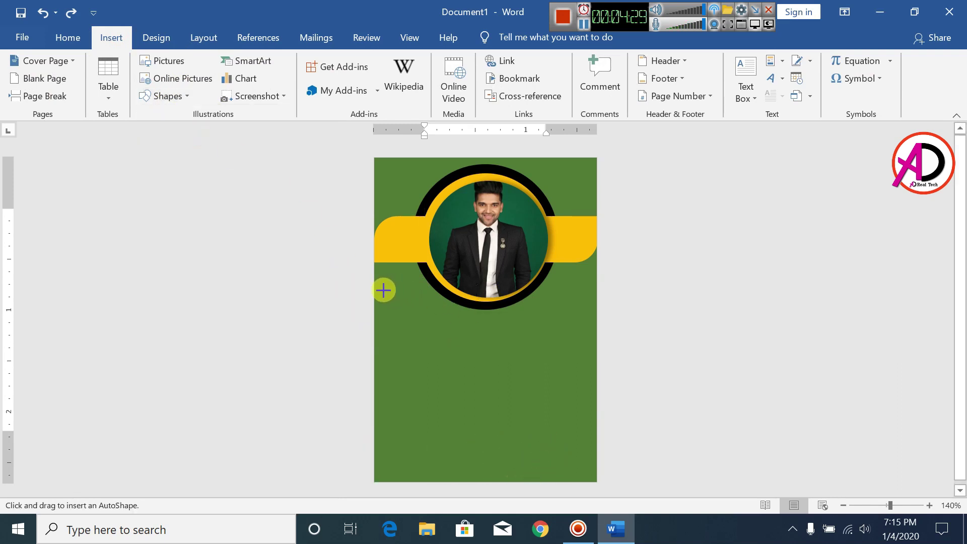
{"action": "left_click_drag", "start_coordinate": [383, 290], "coordinate": [413, 456]}
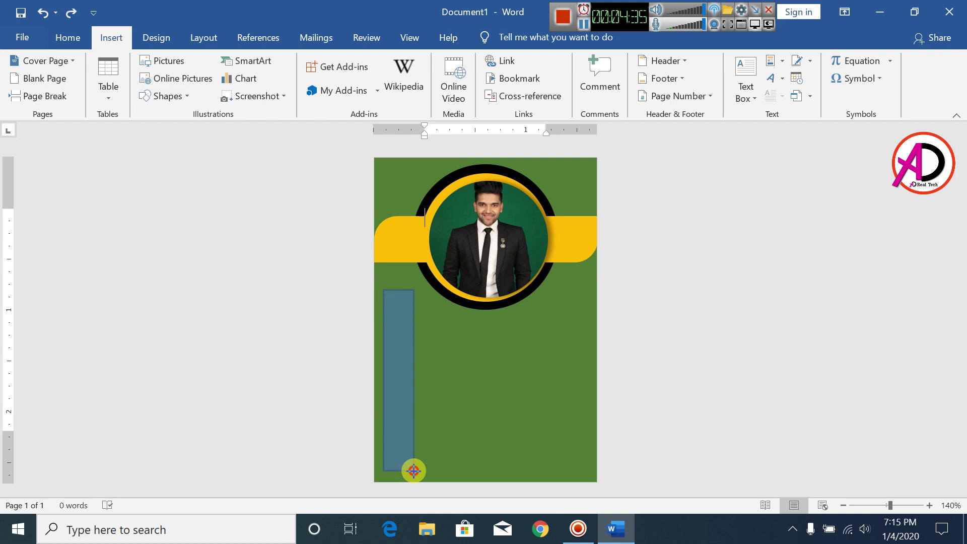
{"action": "left_click_drag", "start_coordinate": [413, 471], "coordinate": [413, 471]}
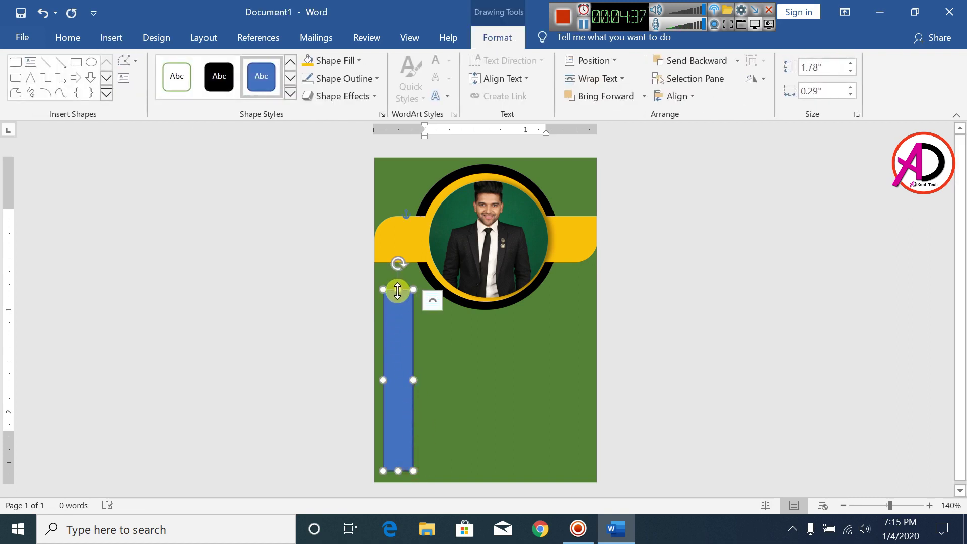
{"action": "left_click_drag", "start_coordinate": [398, 291], "coordinate": [397, 286]}
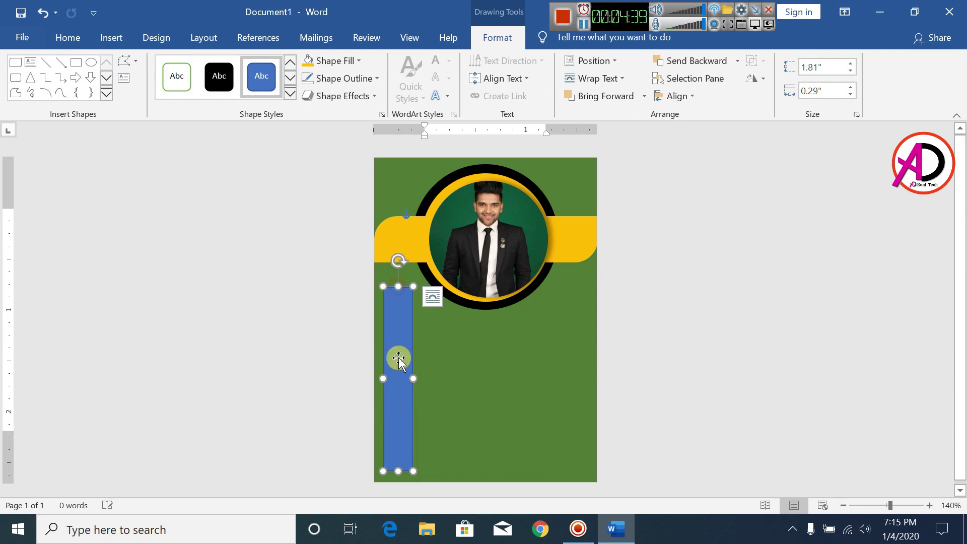
- Fill the left bar gold and remove its outline
{"action": "left_click", "coordinate": [333, 60]}
{"action": "left_click", "coordinate": [334, 185]}
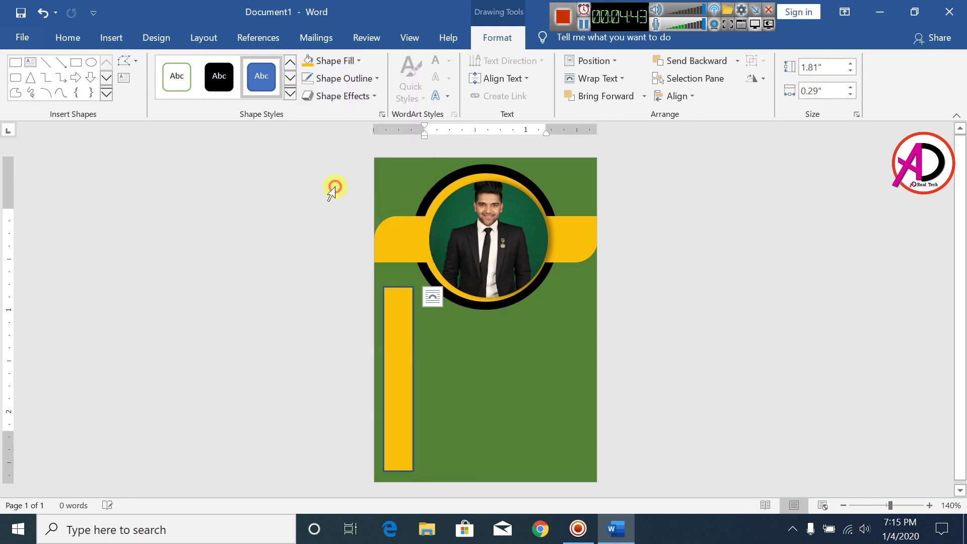
{"action": "left_click", "coordinate": [332, 78]}
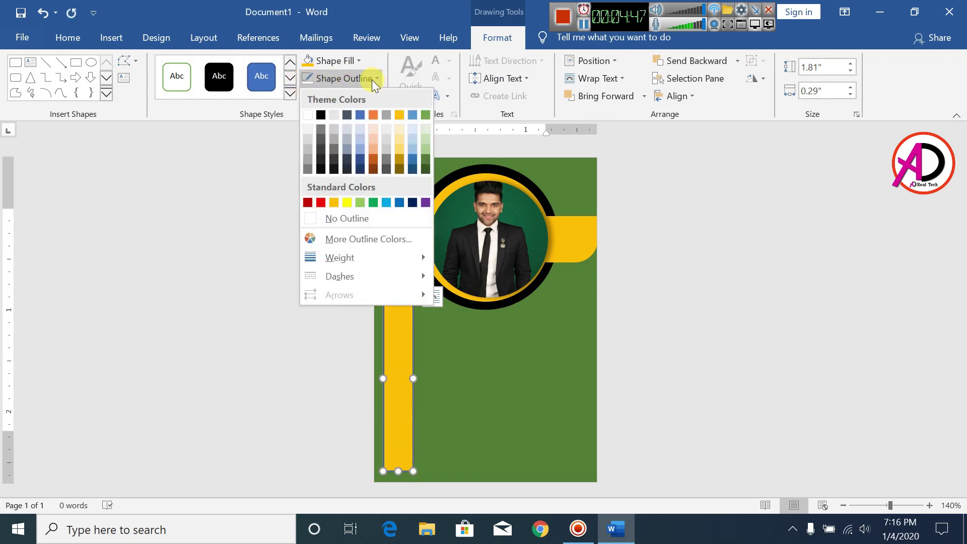
{"action": "left_click", "coordinate": [349, 218]}
{"action": "left_click", "coordinate": [689, 383]}
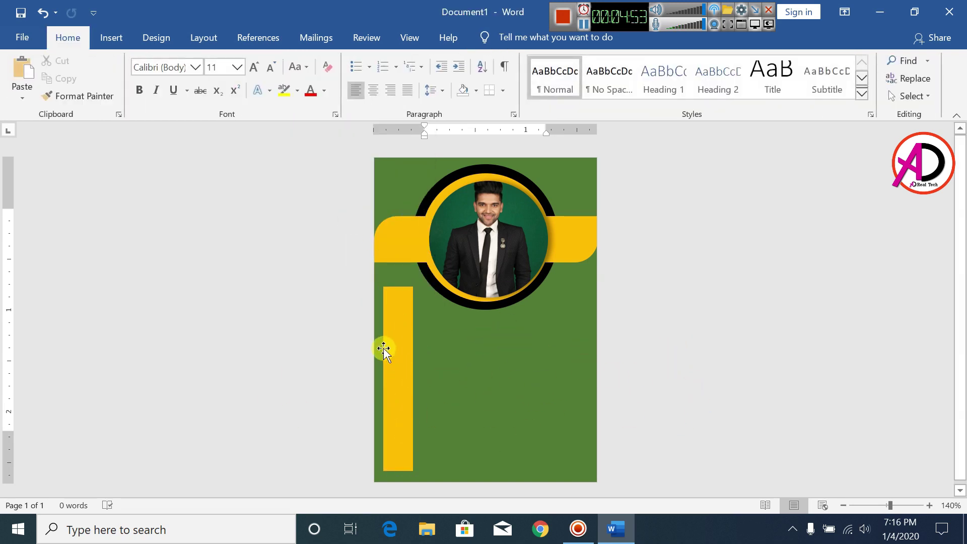
- Insert first-style WordArt, shrink it to size 12, and move it below the photo circle
{"action": "left_click", "coordinate": [114, 40]}
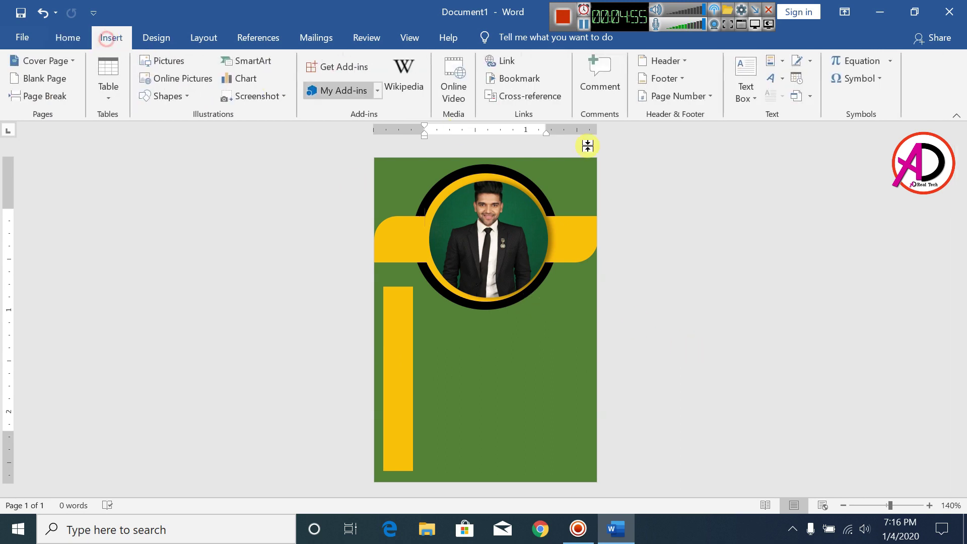
{"action": "left_click", "coordinate": [773, 79]}
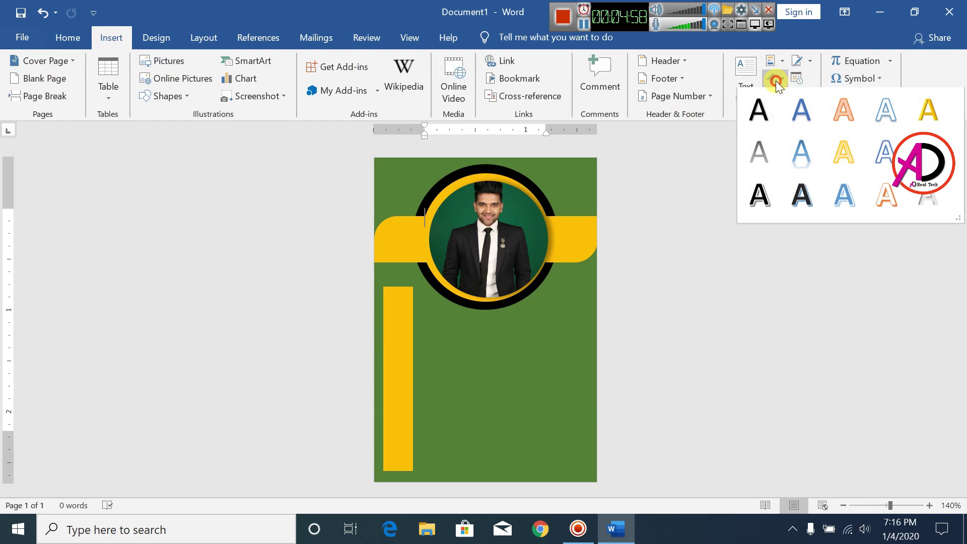
{"action": "left_click", "coordinate": [765, 114]}
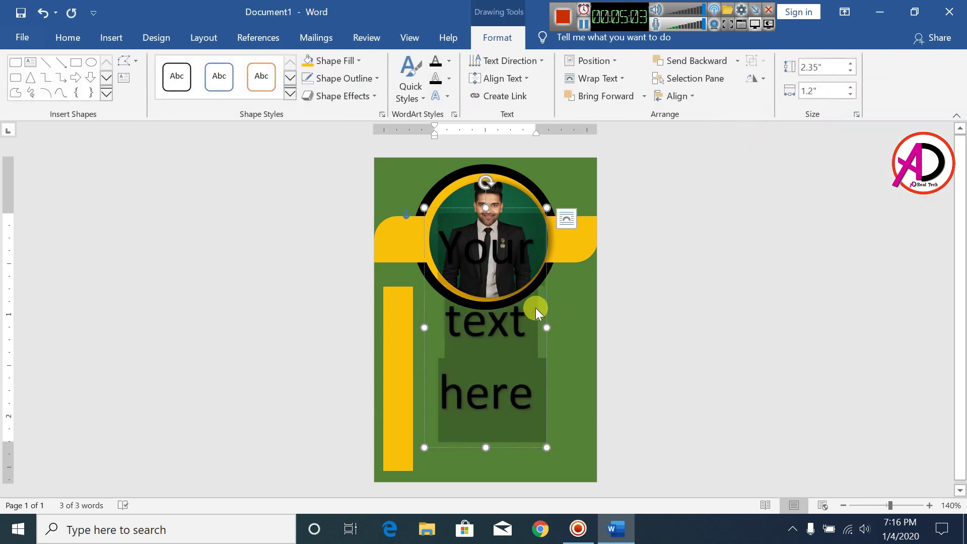
{"action": "left_click", "coordinate": [68, 37]}
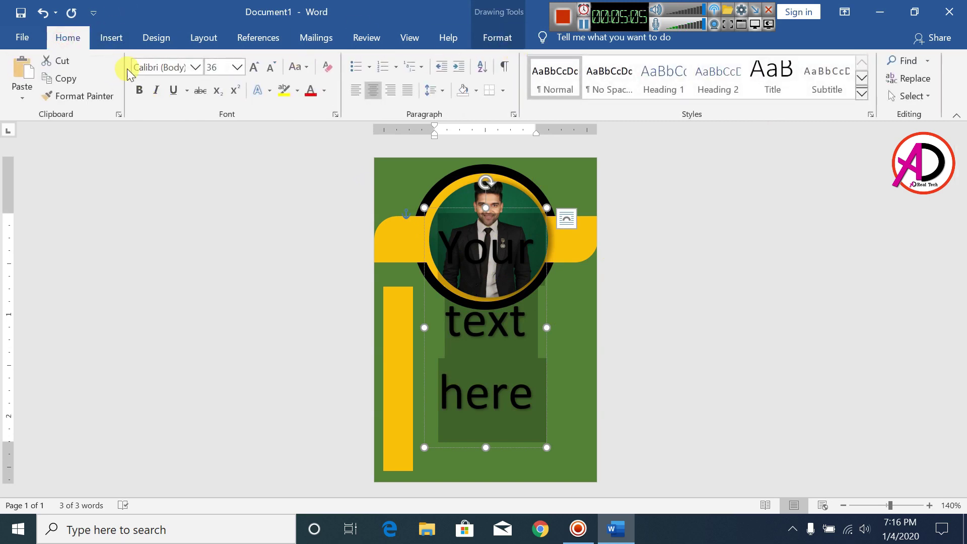
{"action": "left_click", "coordinate": [270, 67]}
{"action": "left_click", "coordinate": [270, 66]}
{"action": "left_click", "coordinate": [270, 67]}
{"action": "left_click", "coordinate": [271, 67]}
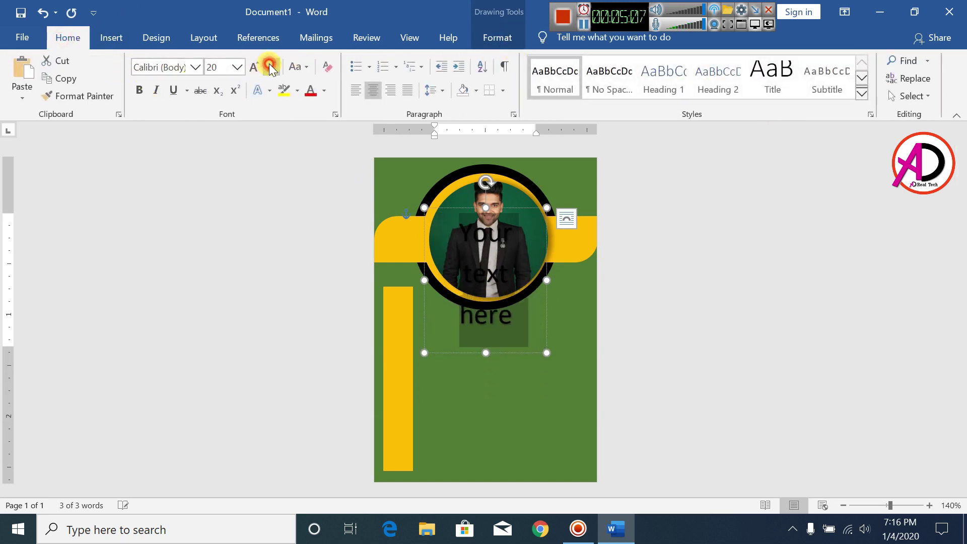
{"action": "left_click", "coordinate": [270, 67]}
{"action": "left_click", "coordinate": [270, 67]}
{"action": "left_click", "coordinate": [271, 67]}
{"action": "left_click", "coordinate": [270, 67]}
{"action": "left_click", "coordinate": [270, 67]}
{"action": "left_click", "coordinate": [522, 226]}
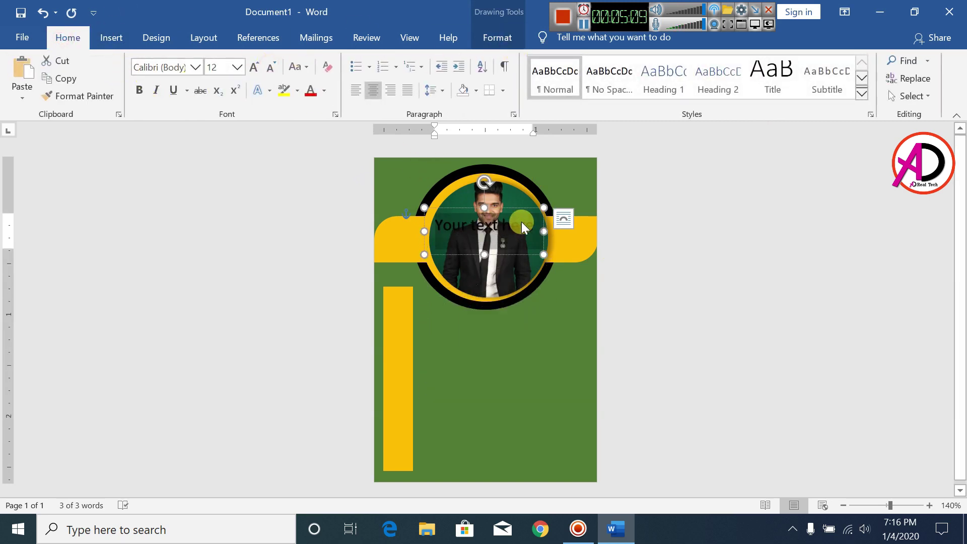
{"action": "left_click_drag", "start_coordinate": [520, 214], "coordinate": [520, 352]}
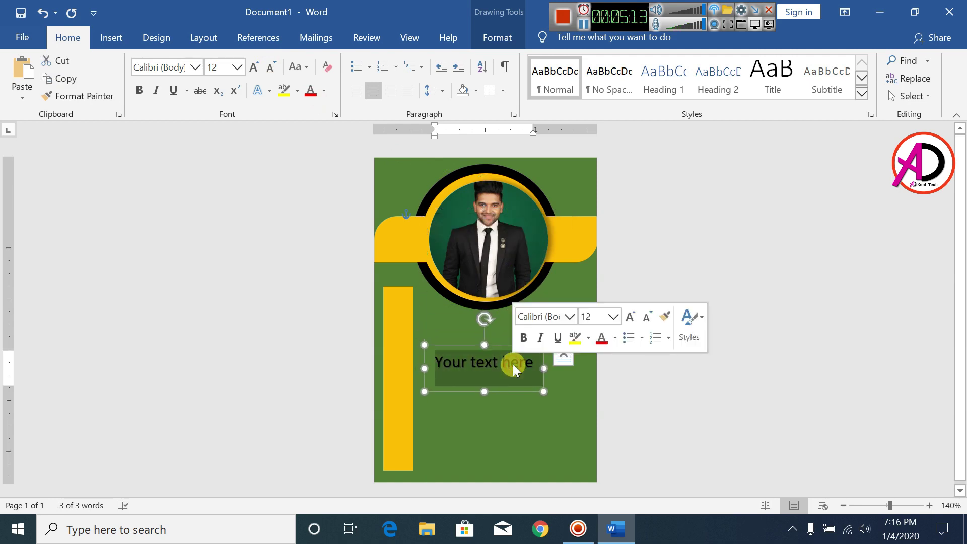
- Type 'STUDENT IDENTITY CARD', widen the box to one line, and make it bold
{"action": "type", "text": "S"}
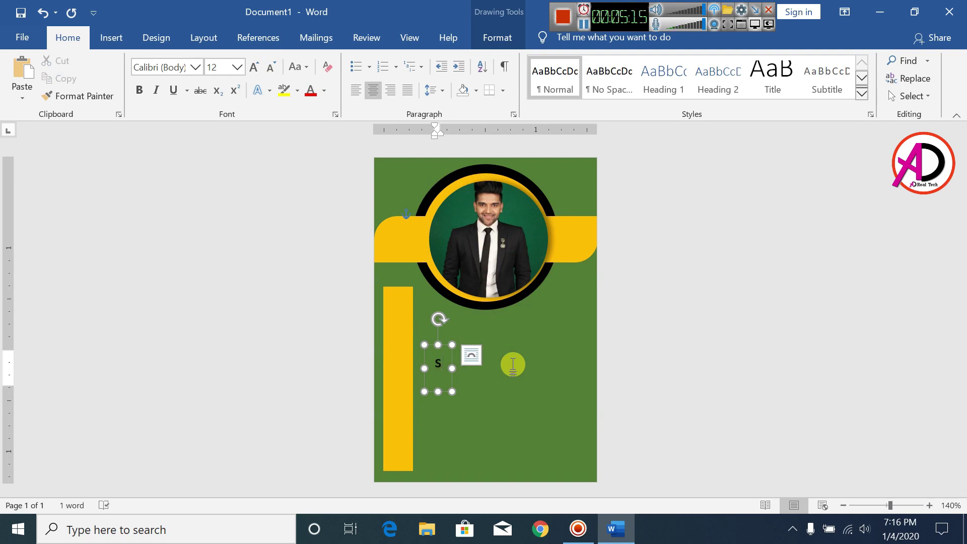
{"action": "type", "text": "TUDE"}
{"action": "key", "text": "BackSpace"}
{"action": "key", "text": "BackSpace"}
{"action": "key", "text": "BackSpace"}
{"action": "key", "text": "BackSpace"}
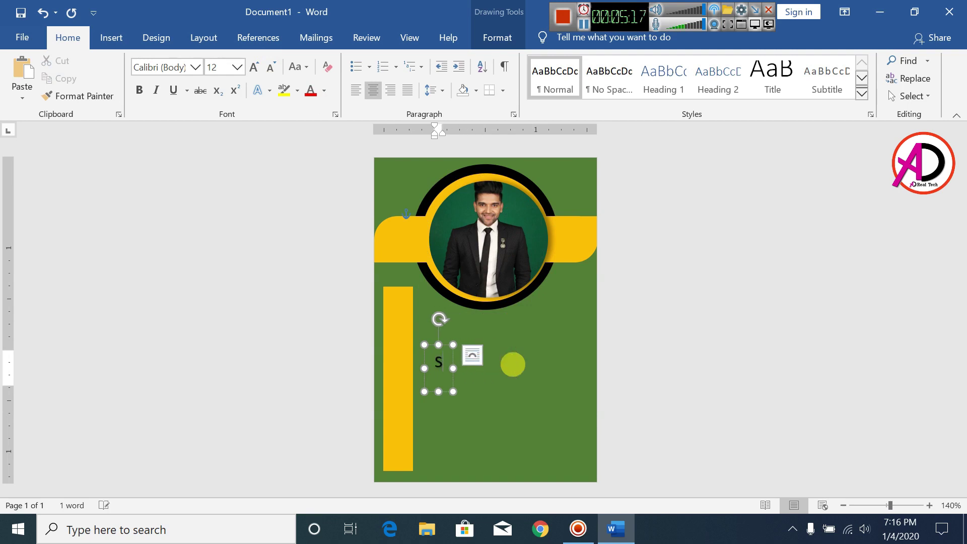
{"action": "type", "text": "TUDENT"}
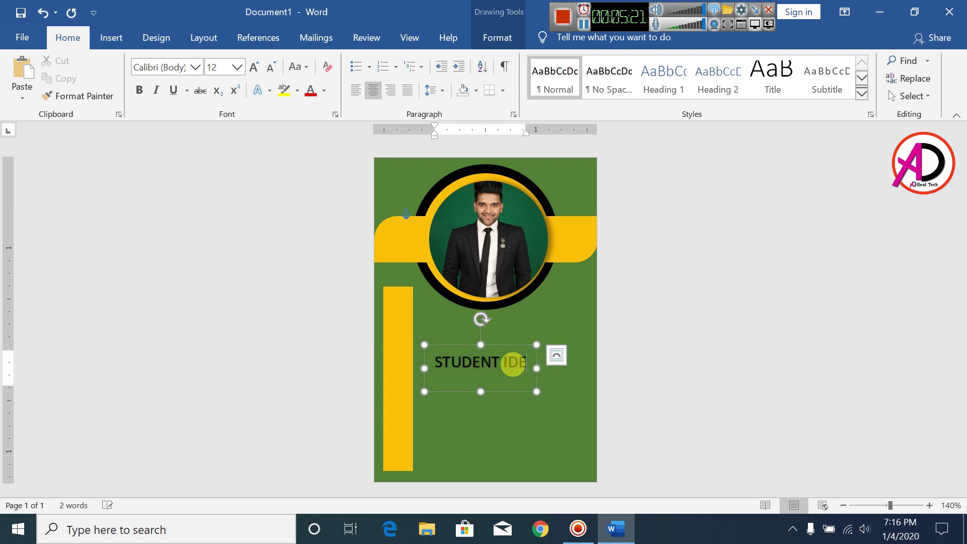
{"action": "type", "text": " IDENTITY"}
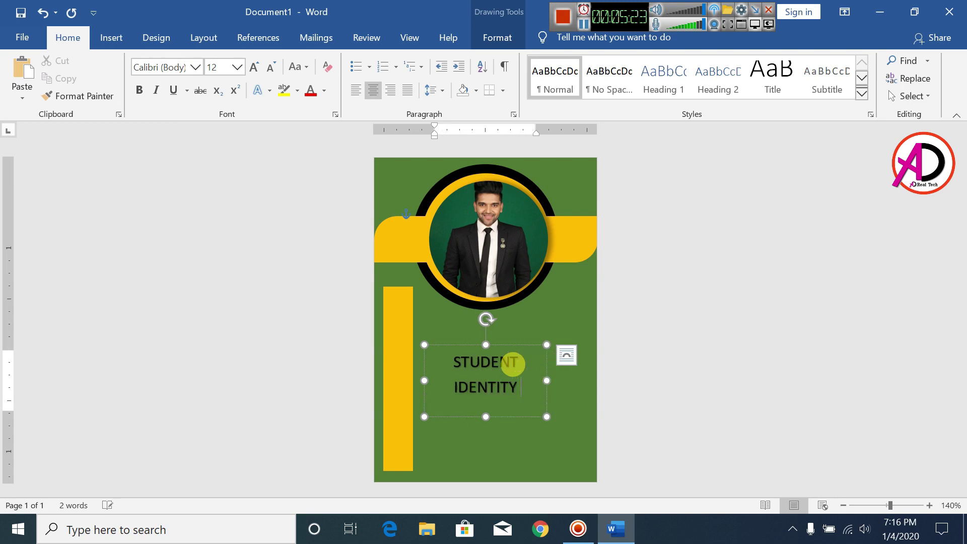
{"action": "type", "text": " CARD"}
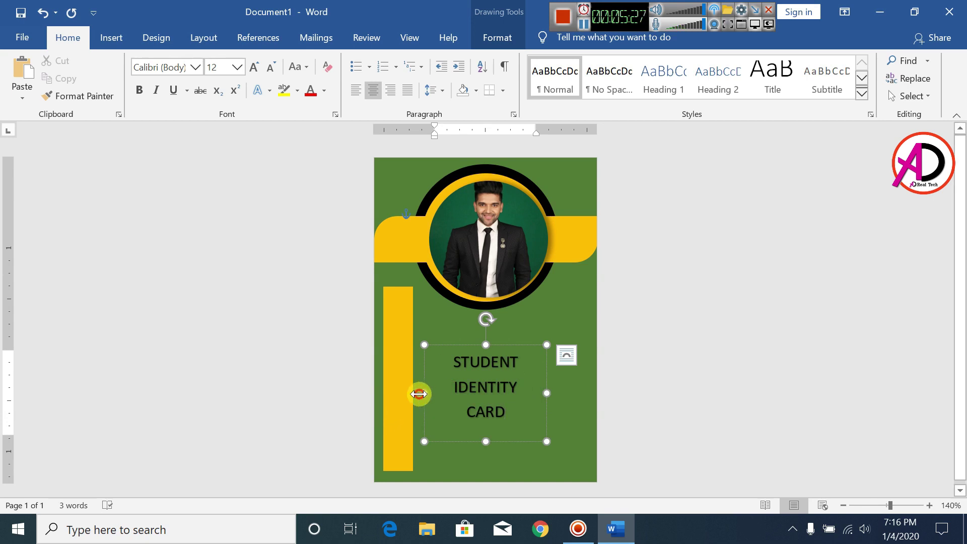
{"action": "left_click_drag", "start_coordinate": [423, 393], "coordinate": [385, 392]}
{"action": "left_click_drag", "start_coordinate": [546, 383], "coordinate": [586, 382]}
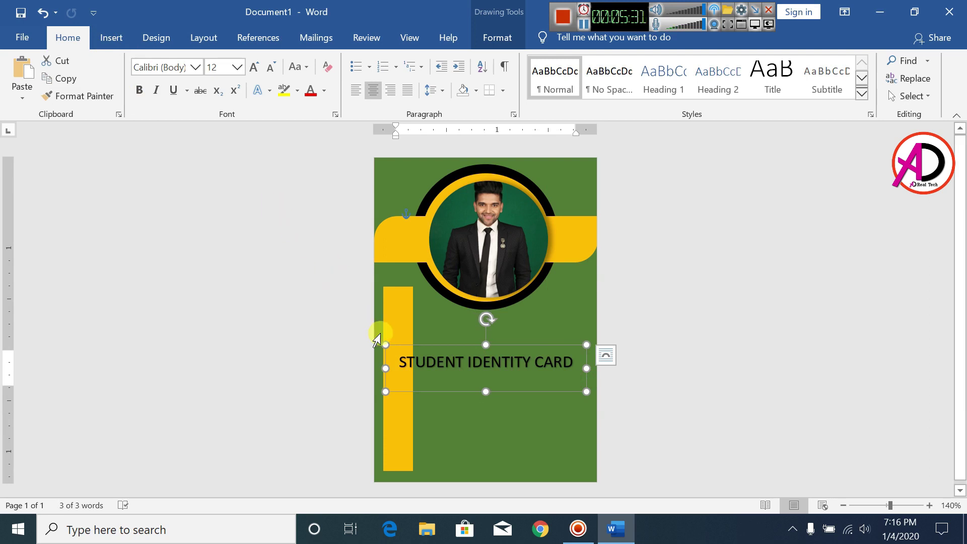
{"action": "triple_click", "coordinate": [407, 352]}
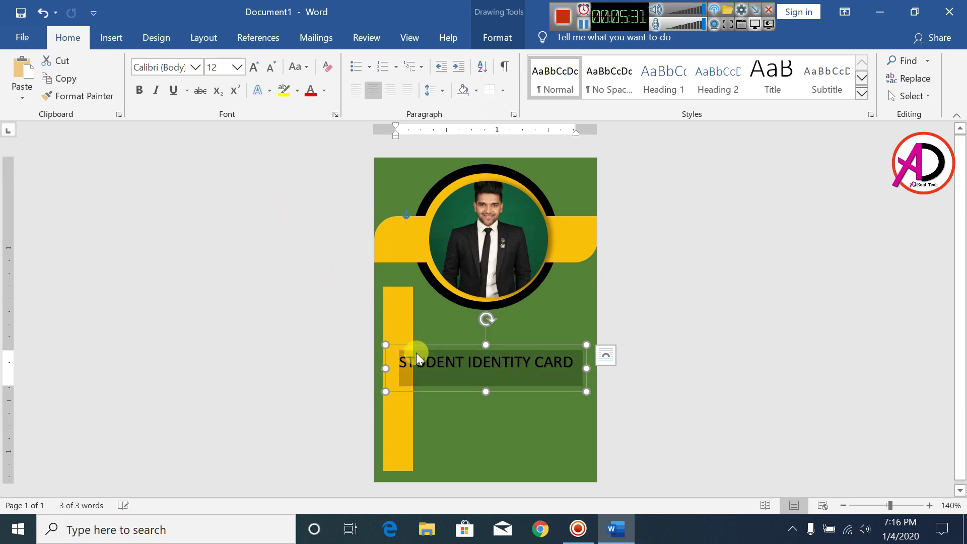
{"action": "left_click", "coordinate": [138, 91]}
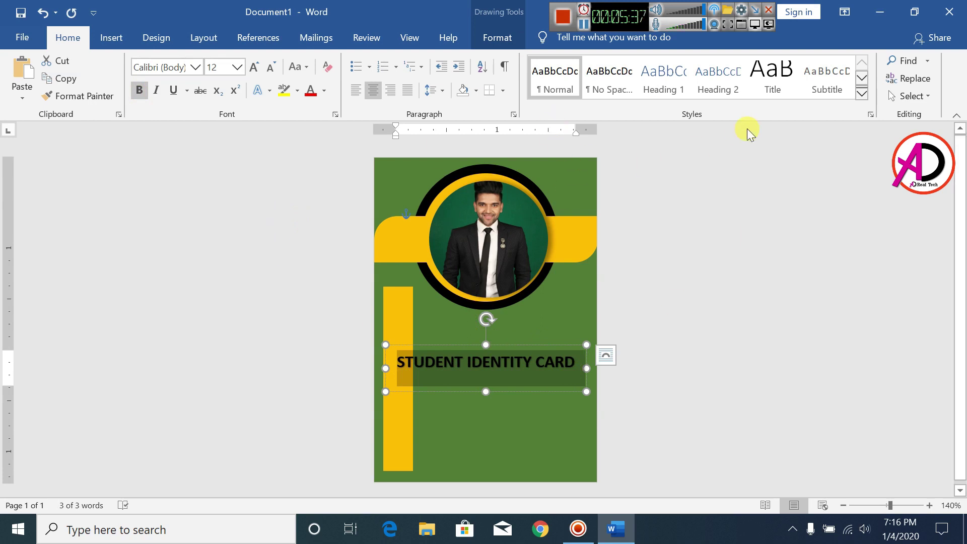
{"action": "left_click", "coordinate": [497, 42]}
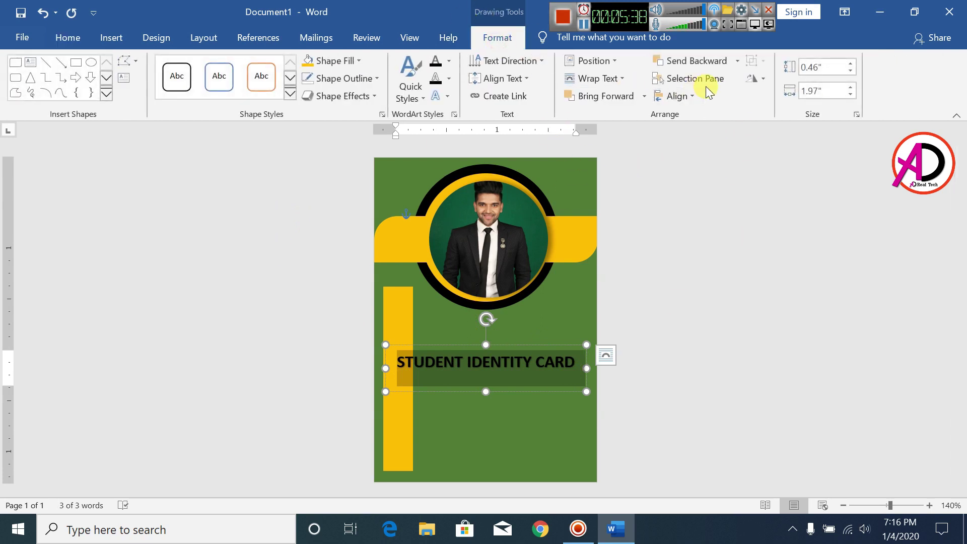
- Try a quarter-turn rotation on the heading box, undo it, and nudge the box into position
{"action": "left_click", "coordinate": [763, 81]}
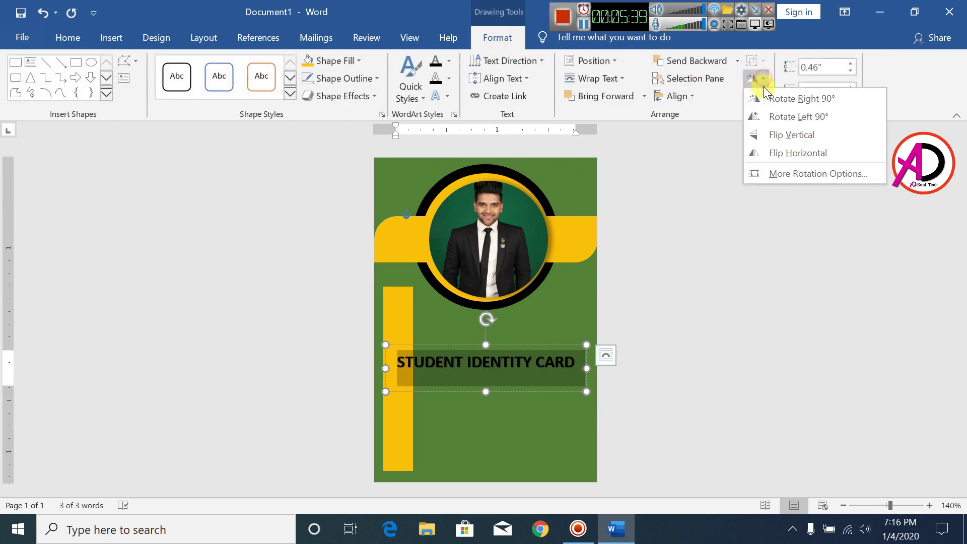
{"action": "left_click", "coordinate": [769, 121]}
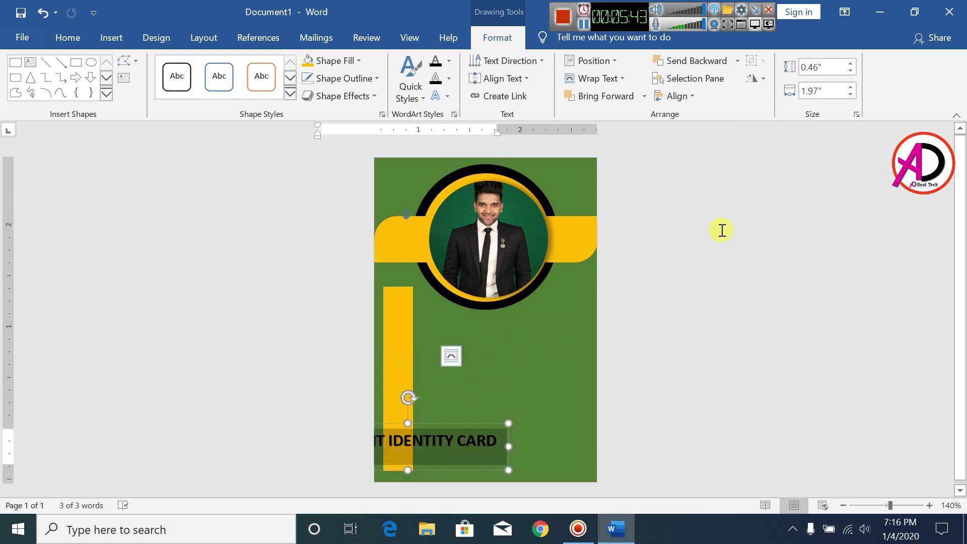
{"action": "key", "text": "ctrl+z"}
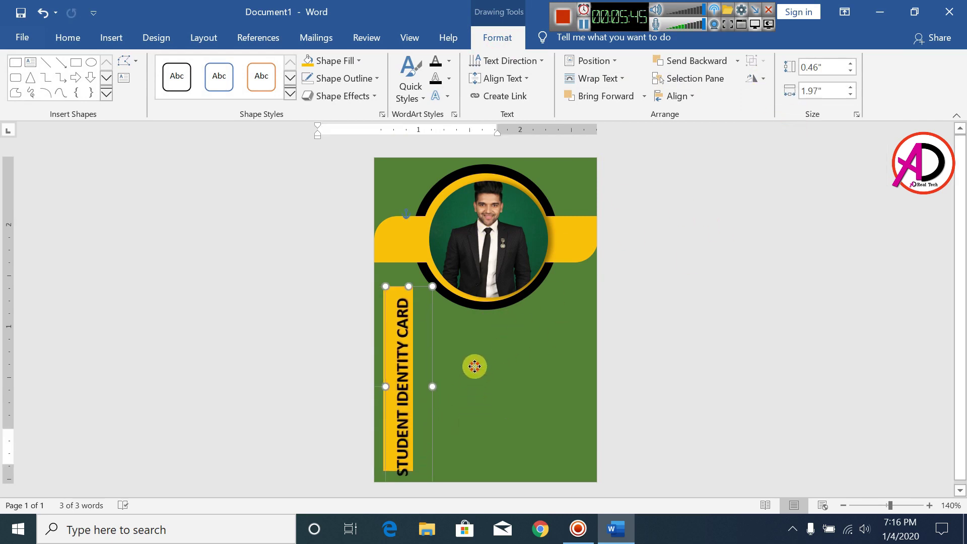
{"action": "key", "text": "Right"}
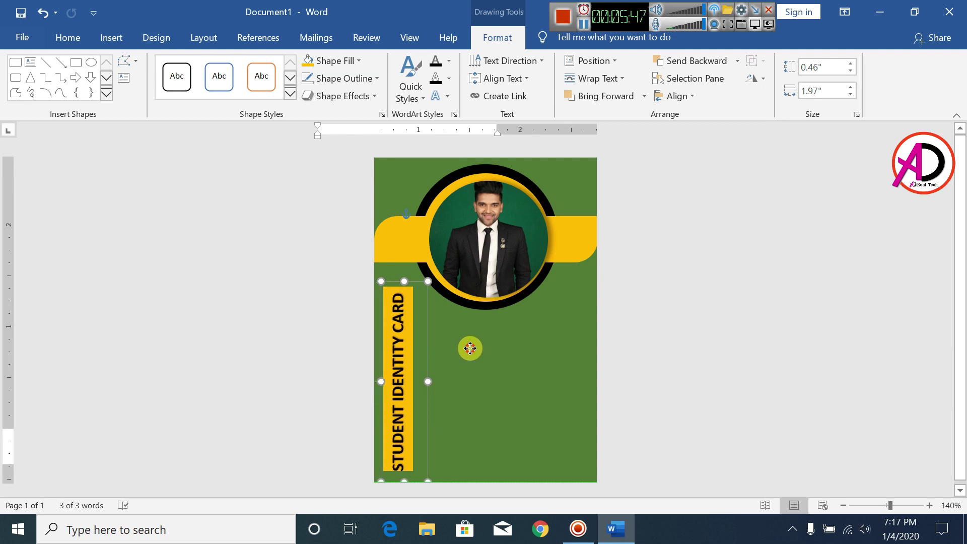
{"action": "key", "text": "Up"}
{"action": "key", "text": "Up"}
{"action": "key", "text": "Up"}
{"action": "key", "text": "Down"}
{"action": "key", "text": "Down"}
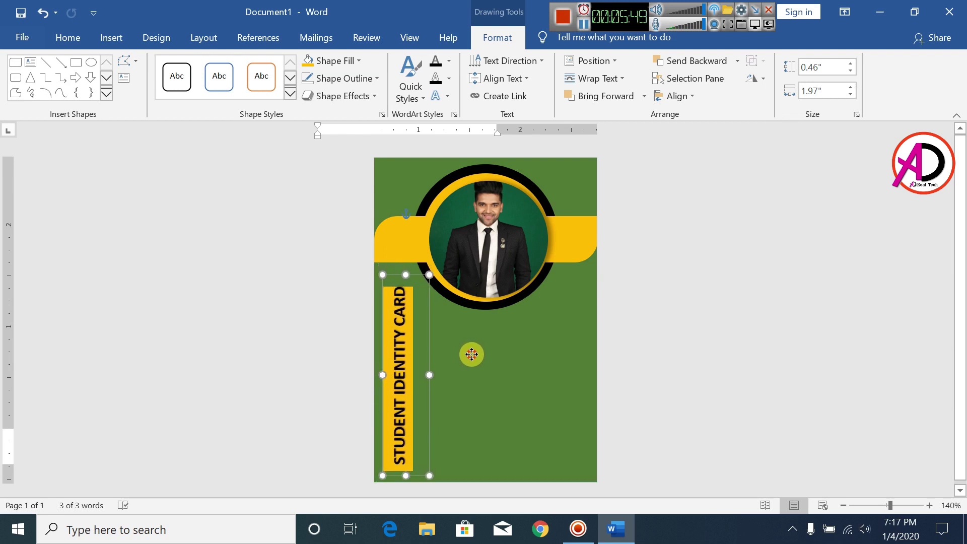
{"action": "key", "text": "Left"}
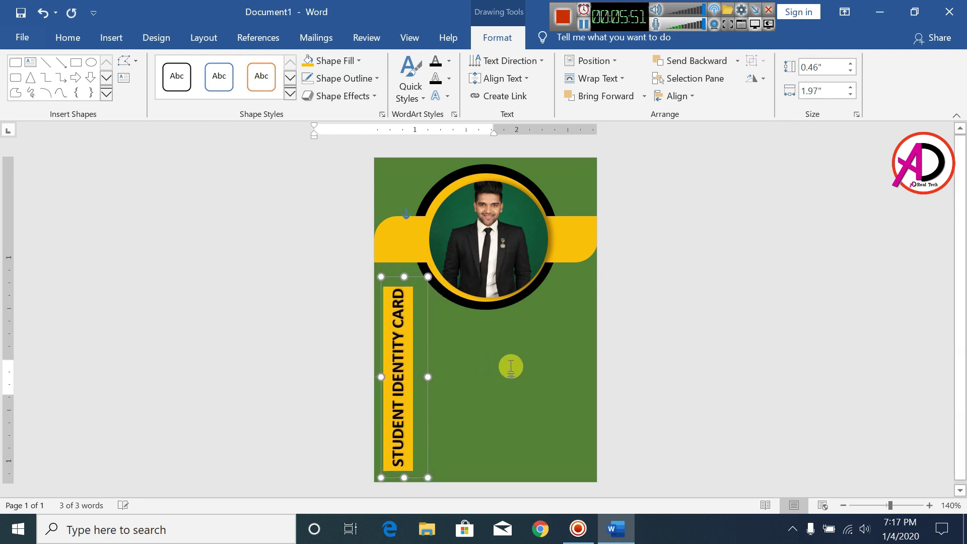
{"action": "key", "text": "Down"}
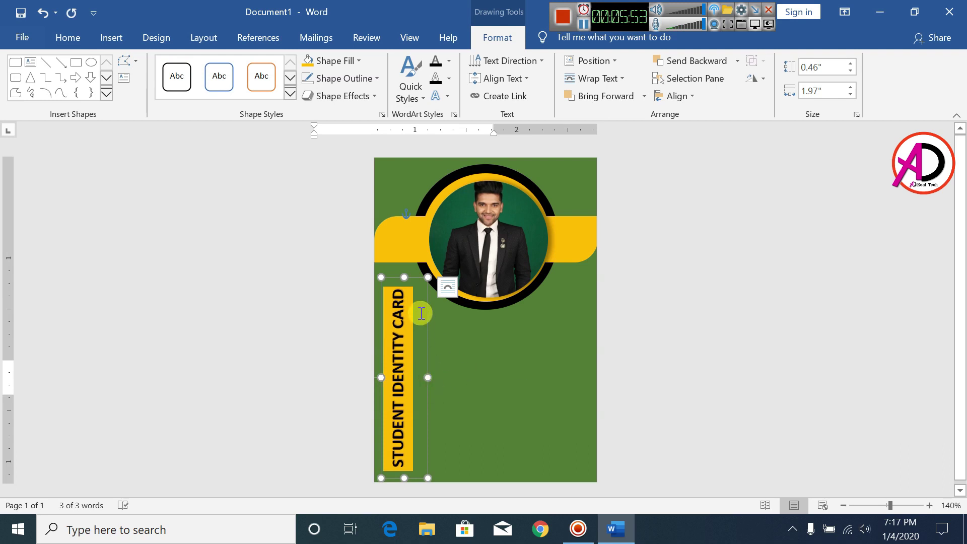
- Narrow the yellow strip and place the vertical heading onto it
{"action": "left_click_drag", "start_coordinate": [431, 278], "coordinate": [476, 278]}
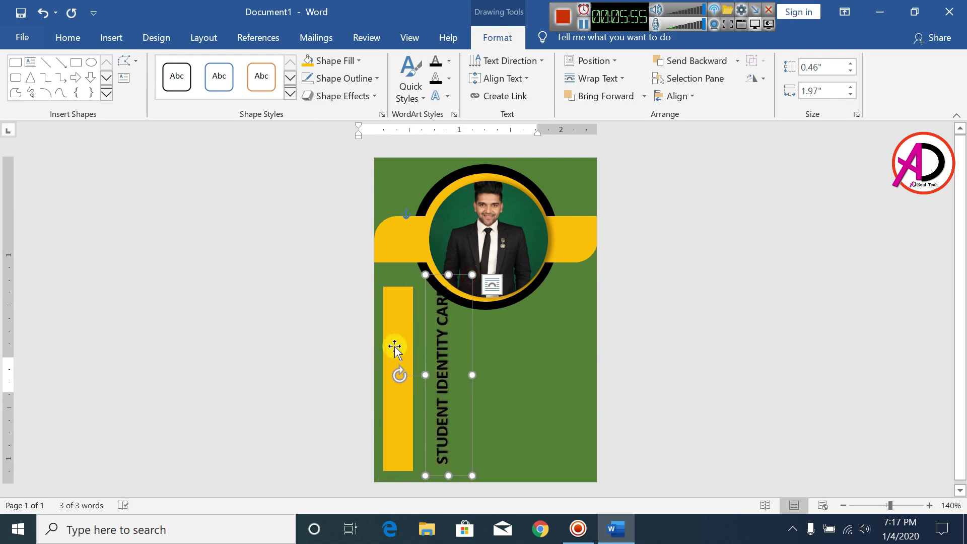
{"action": "left_click", "coordinate": [397, 371]}
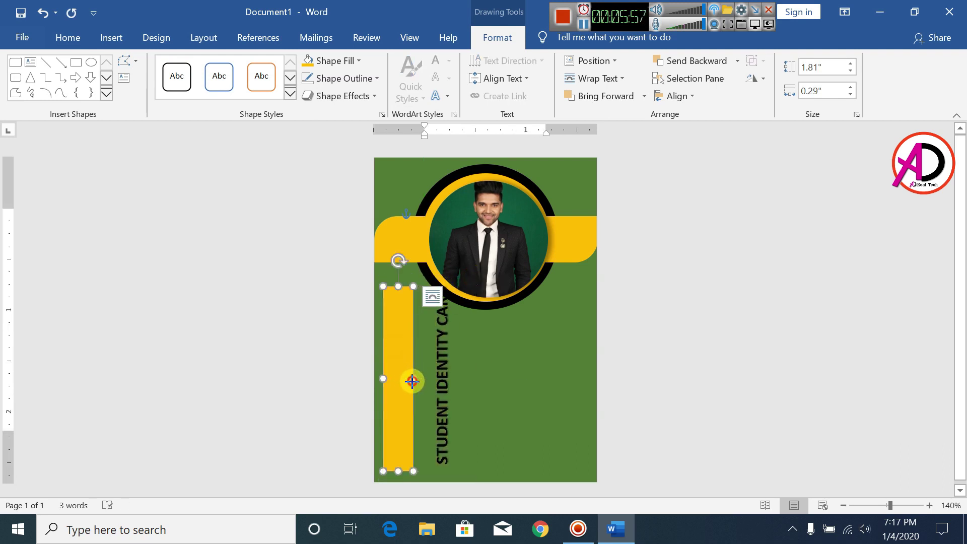
{"action": "left_click_drag", "start_coordinate": [412, 381], "coordinate": [406, 380]}
{"action": "left_click", "coordinate": [448, 373]}
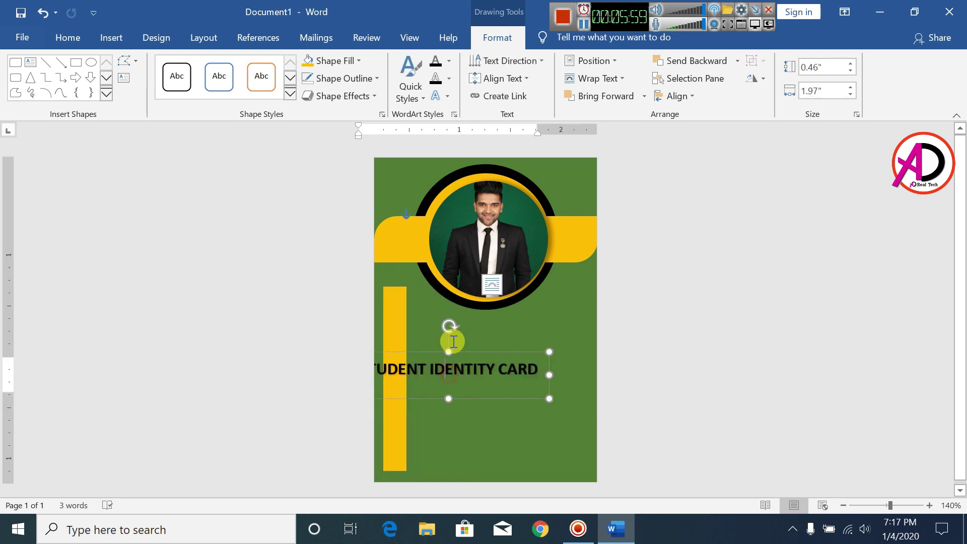
{"action": "left_click_drag", "start_coordinate": [478, 351], "coordinate": [428, 355]}
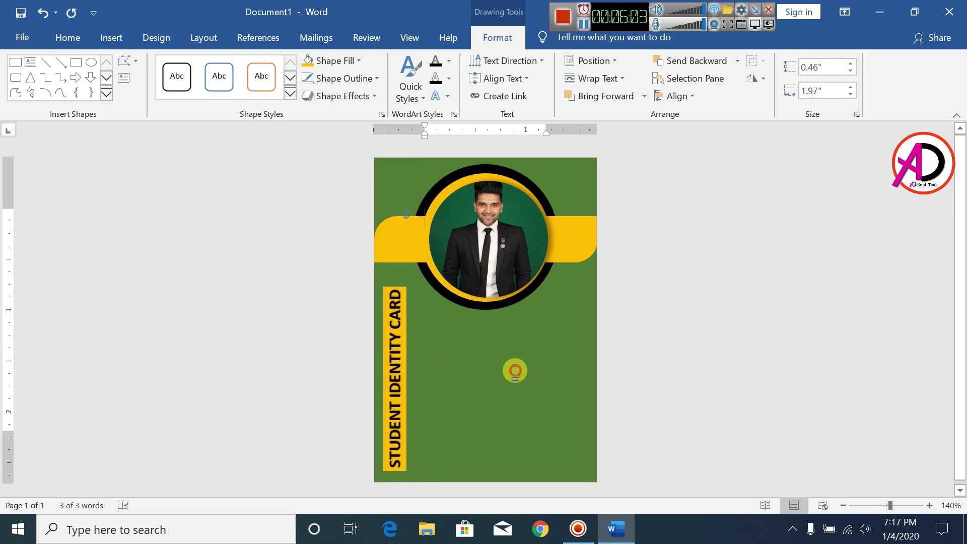
{"action": "left_click", "coordinate": [362, 324]}
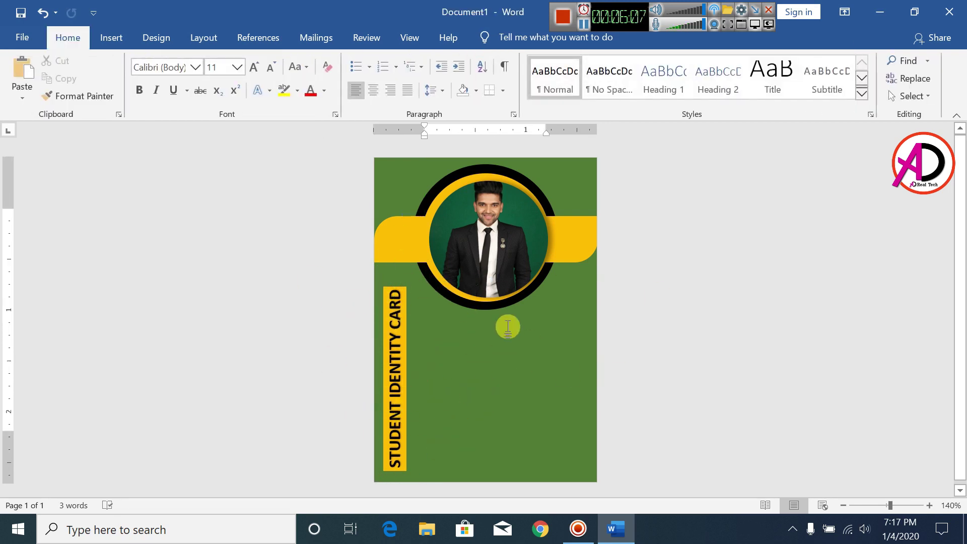
- Insert first-style WordArt with a smaller font and move it onto the green area
{"action": "scroll", "coordinate": [524, 363], "scroll_direction": "up", "scroll_amount": 3}
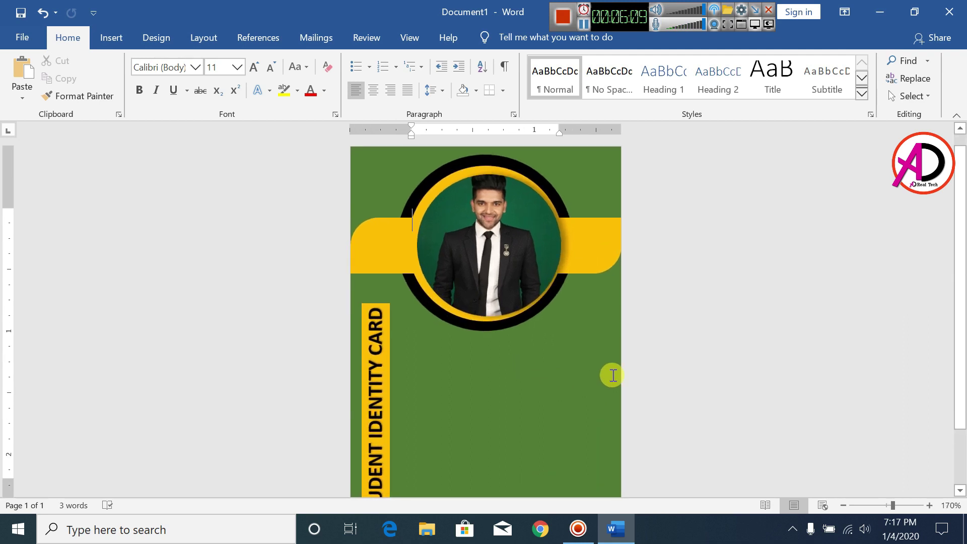
{"action": "scroll", "coordinate": [655, 357], "scroll_direction": "down", "scroll_amount": 2}
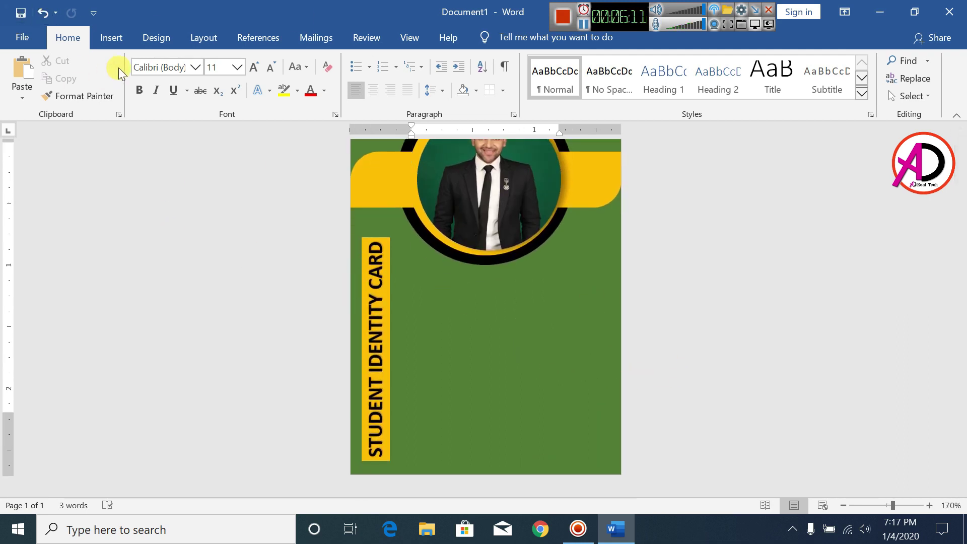
{"action": "left_click", "coordinate": [111, 37]}
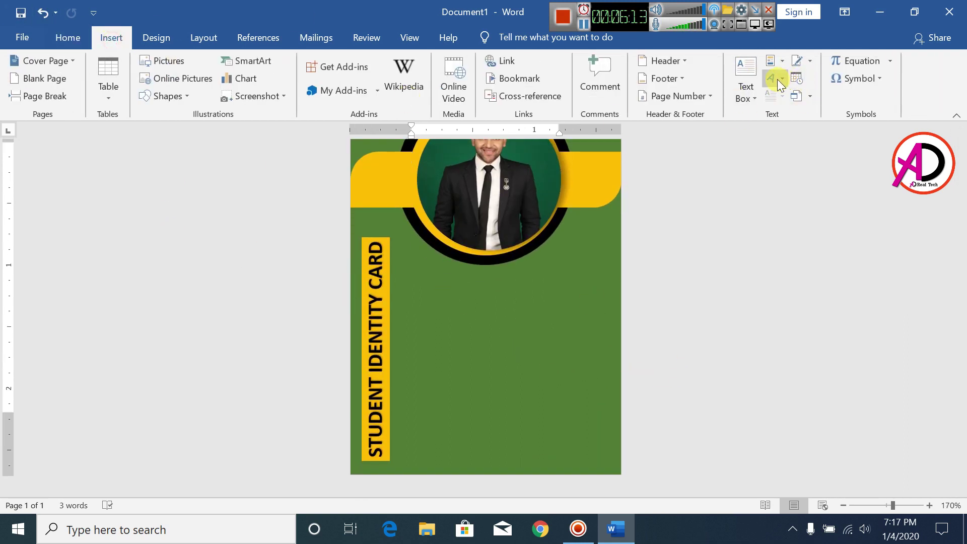
{"action": "left_click", "coordinate": [779, 83]}
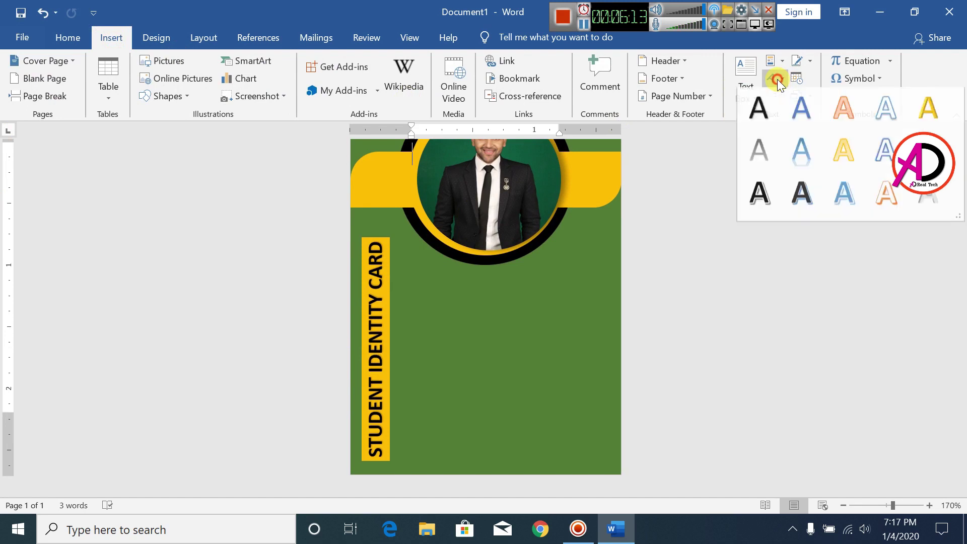
{"action": "left_click", "coordinate": [759, 114]}
{"action": "key", "text": "ctrl+shift+comma"}
{"action": "key", "text": "ctrl+shift+comma"}
{"action": "key", "text": "ctrl+shift+comma"}
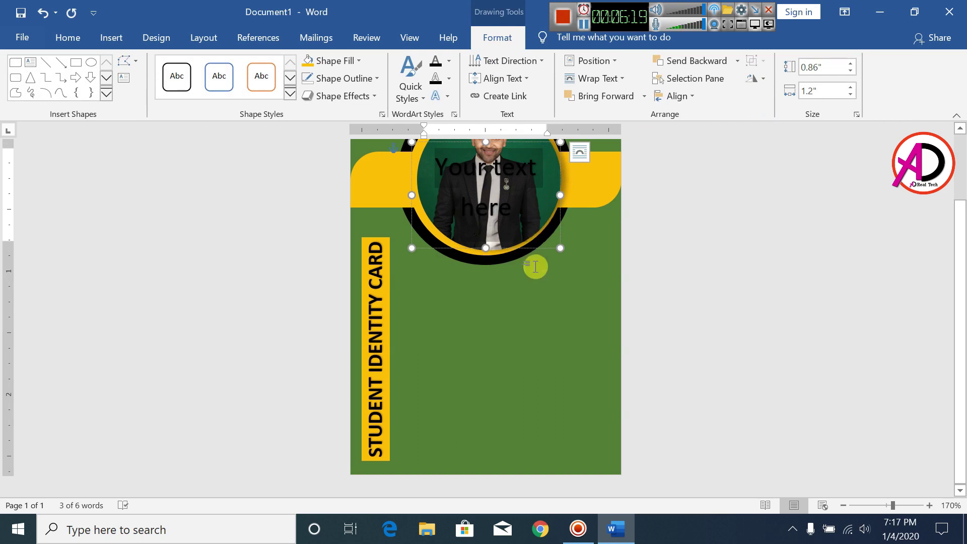
{"action": "left_click_drag", "start_coordinate": [540, 248], "coordinate": [543, 436]}
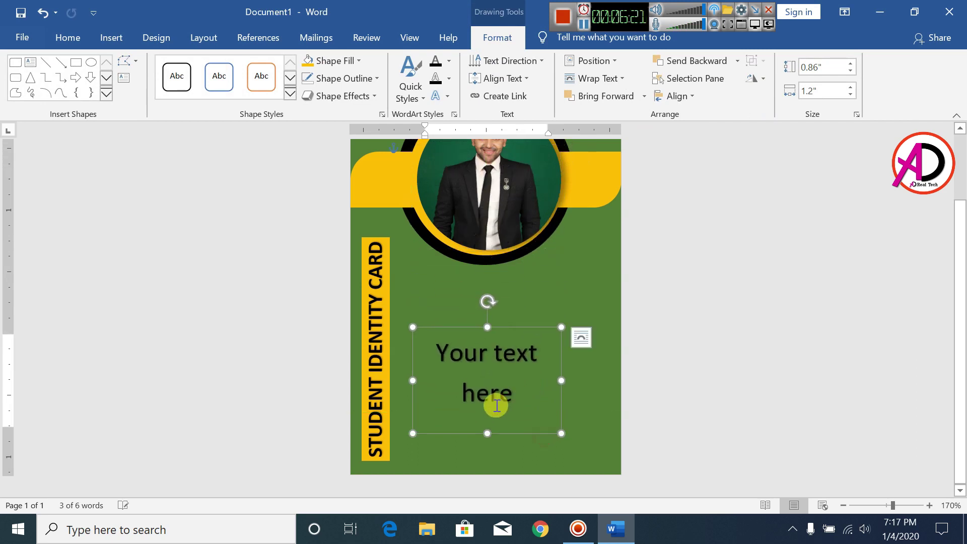
- Replace the placeholder with the student's full name, widen it to one line, and place it under the photo
{"action": "left_click_drag", "start_coordinate": [487, 394], "coordinate": [428, 355]}
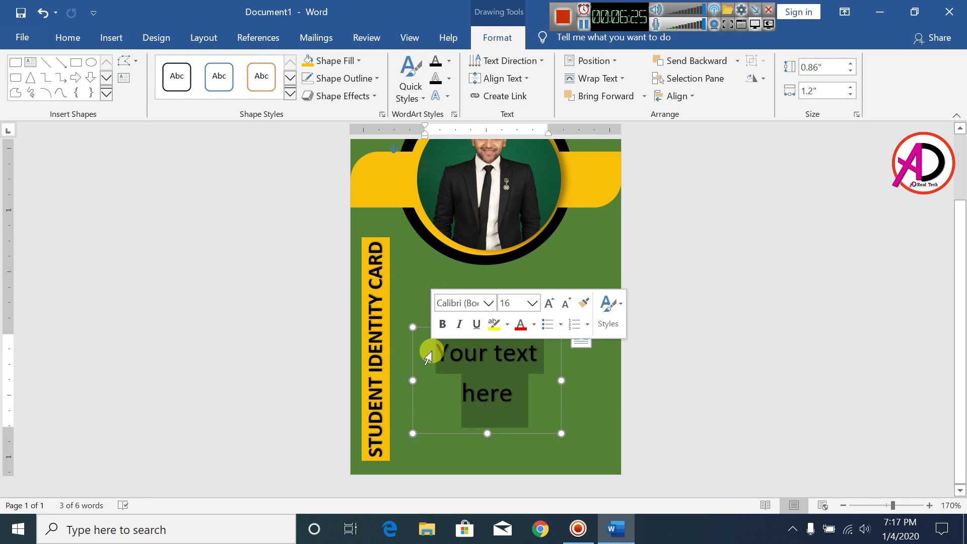
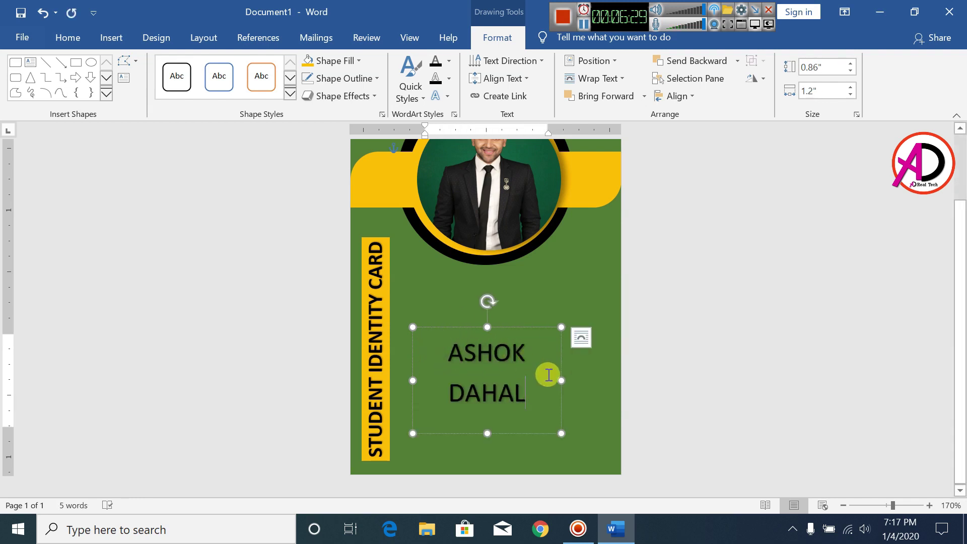
{"action": "left_click_drag", "start_coordinate": [560, 379], "coordinate": [608, 372]}
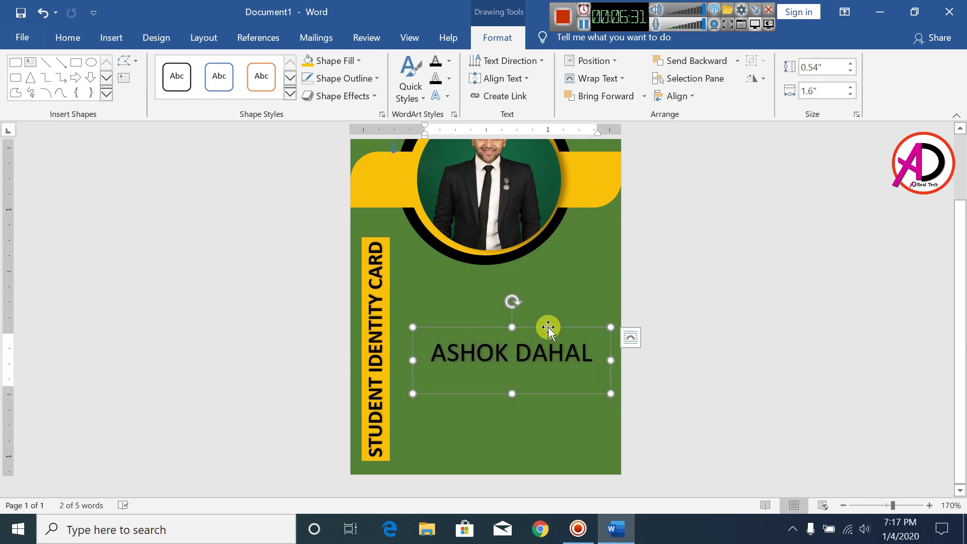
{"action": "left_click_drag", "start_coordinate": [548, 327], "coordinate": [533, 256]}
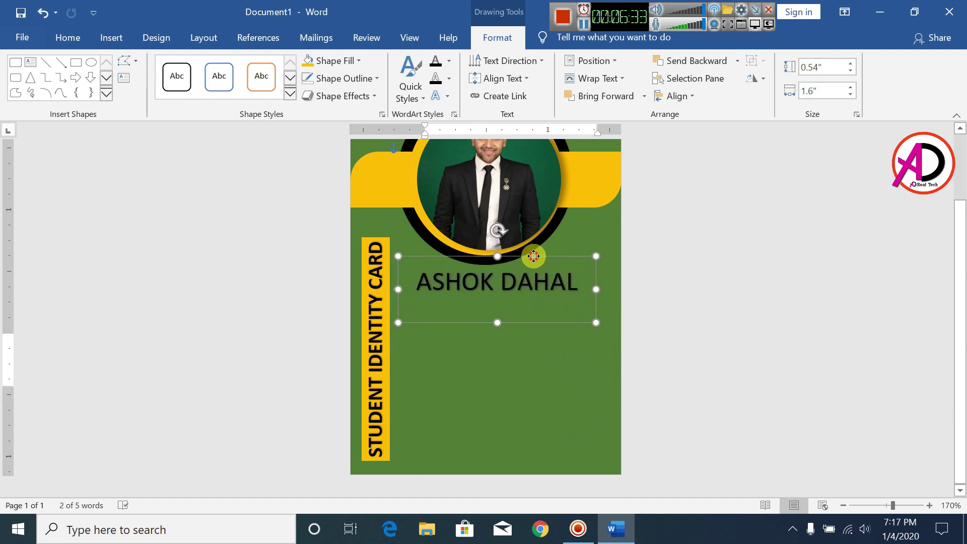
- Make the student's name bold and white, then reselect its text box
{"action": "triple_click", "coordinate": [520, 280]}
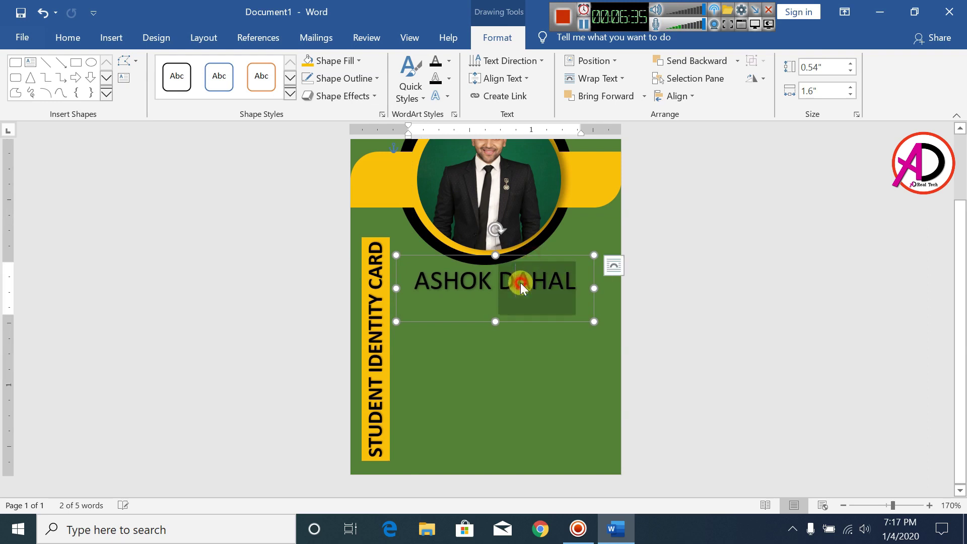
{"action": "left_click", "coordinate": [63, 37]}
{"action": "left_click", "coordinate": [139, 90]}
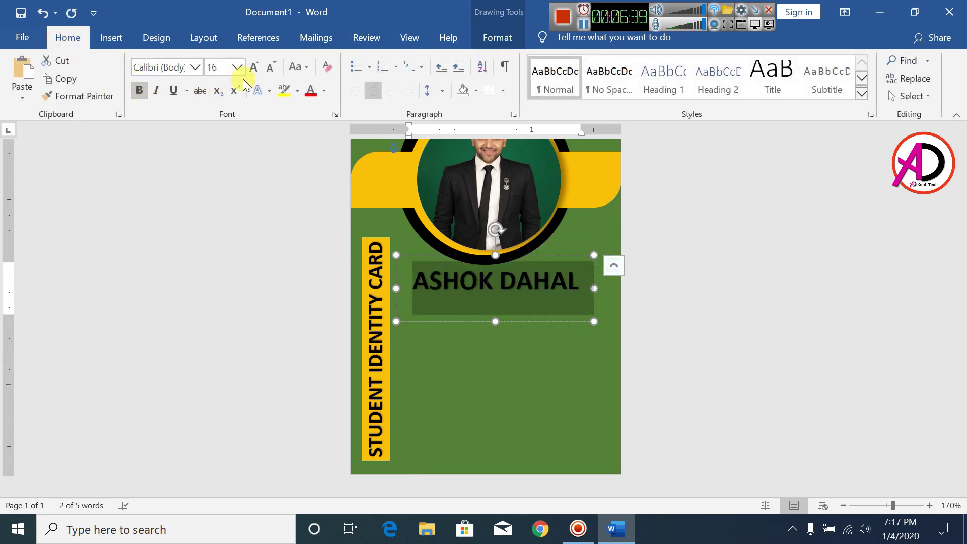
{"action": "left_click", "coordinate": [323, 90]}
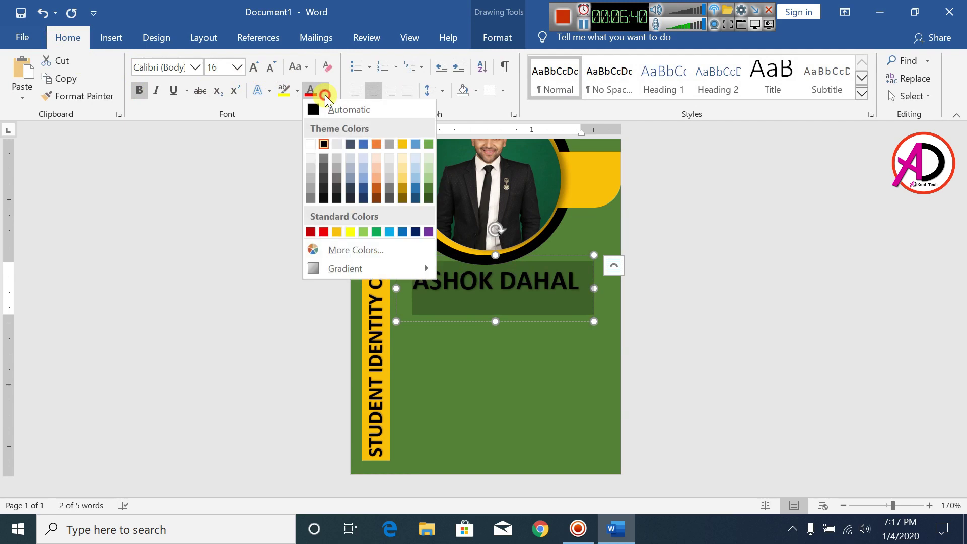
{"action": "left_click", "coordinate": [311, 146]}
{"action": "left_click", "coordinate": [446, 305]}
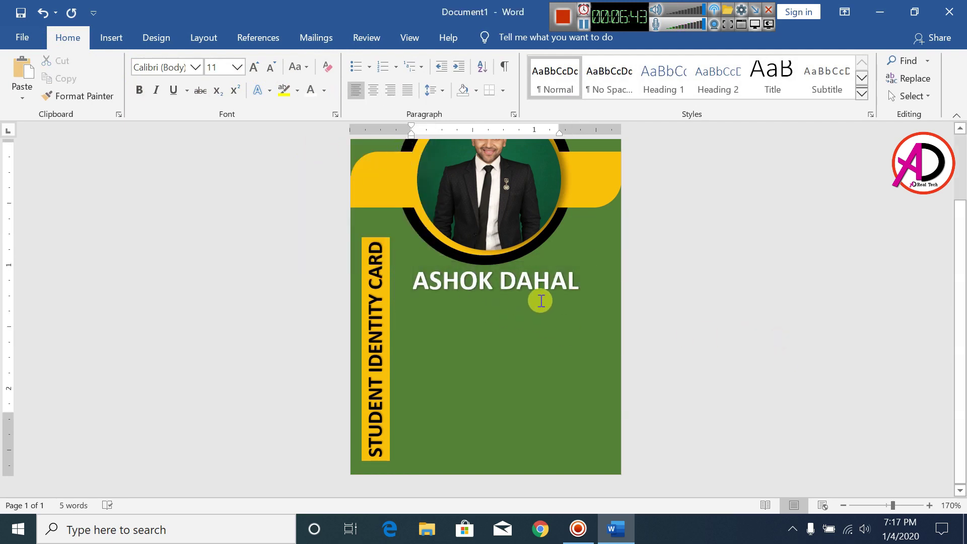
{"action": "left_click", "coordinate": [111, 37]}
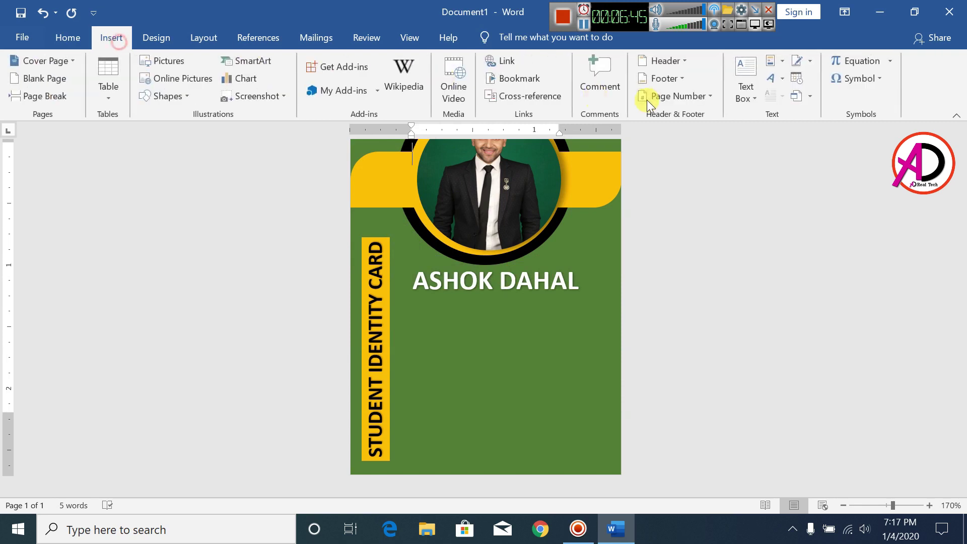
{"action": "left_click", "coordinate": [521, 286]}
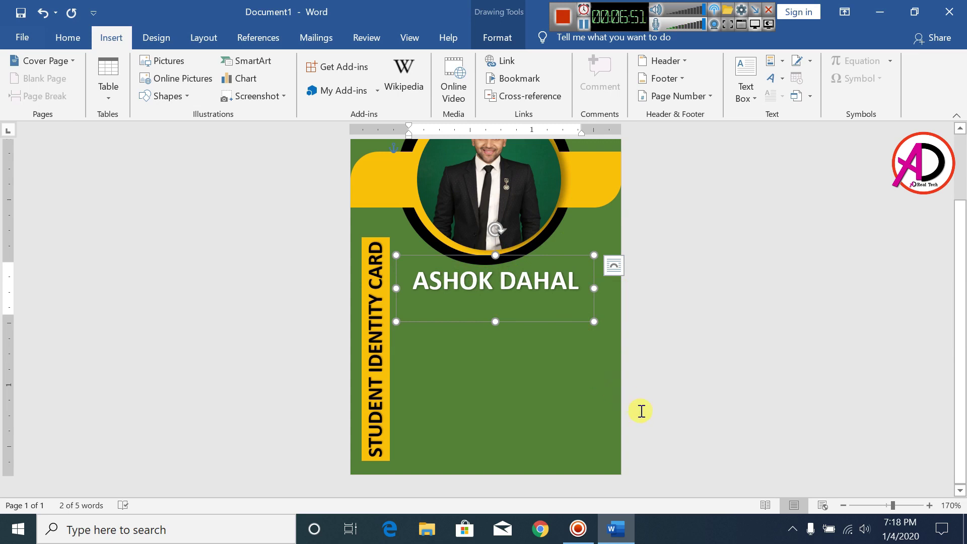
- Duplicate the name box under the name and retype it as 'GRAPHIC DESIGN'
{"action": "key", "text": "ctrl+d"}
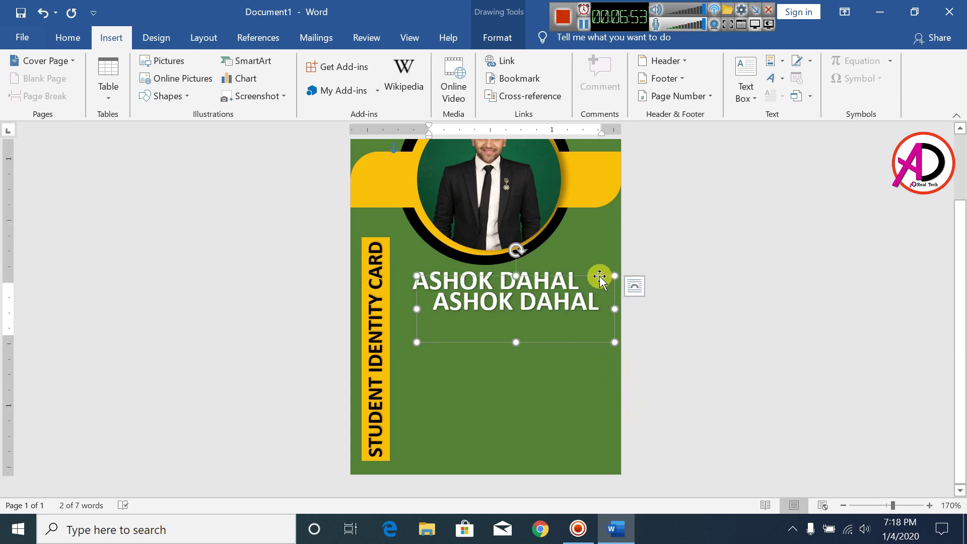
{"action": "left_click_drag", "start_coordinate": [599, 277], "coordinate": [575, 285]}
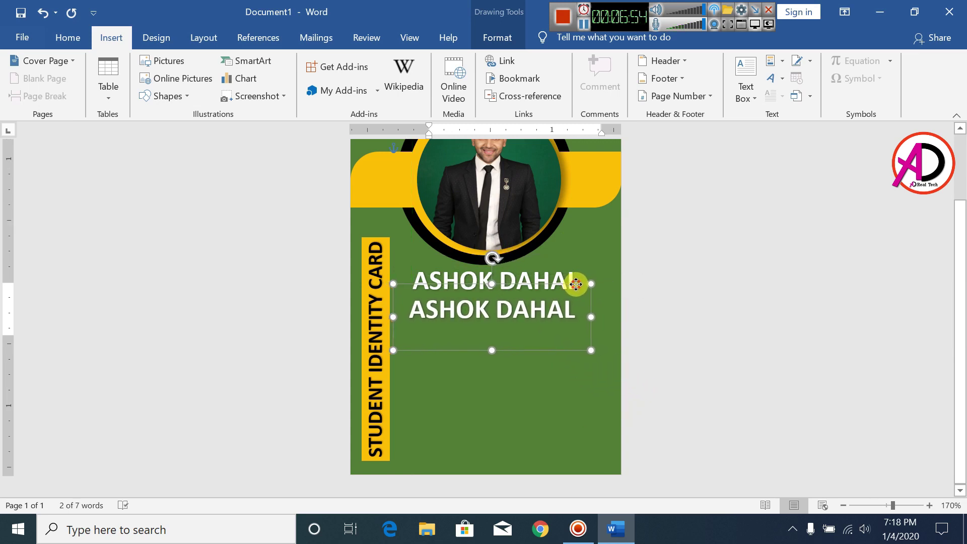
{"action": "triple_click", "coordinate": [529, 316]}
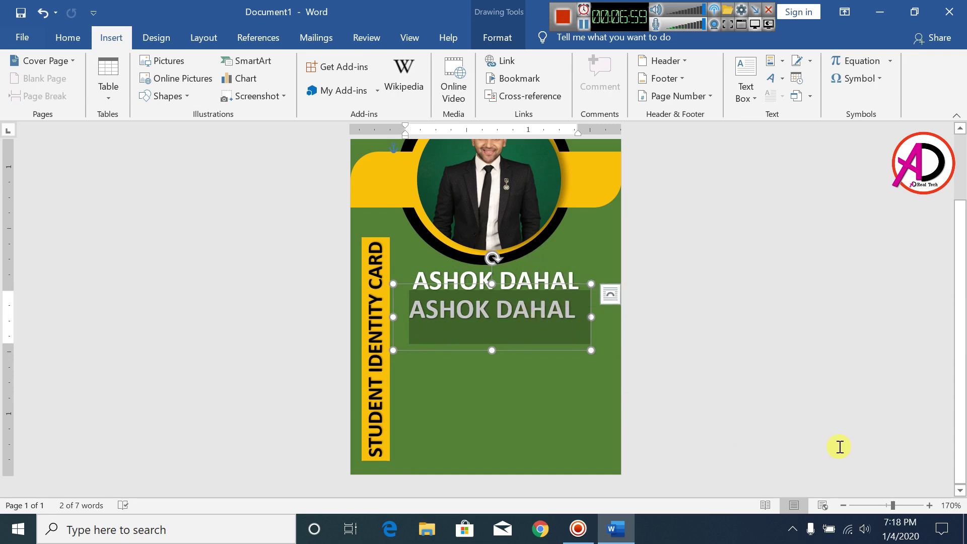
{"action": "type", "text": "G"}
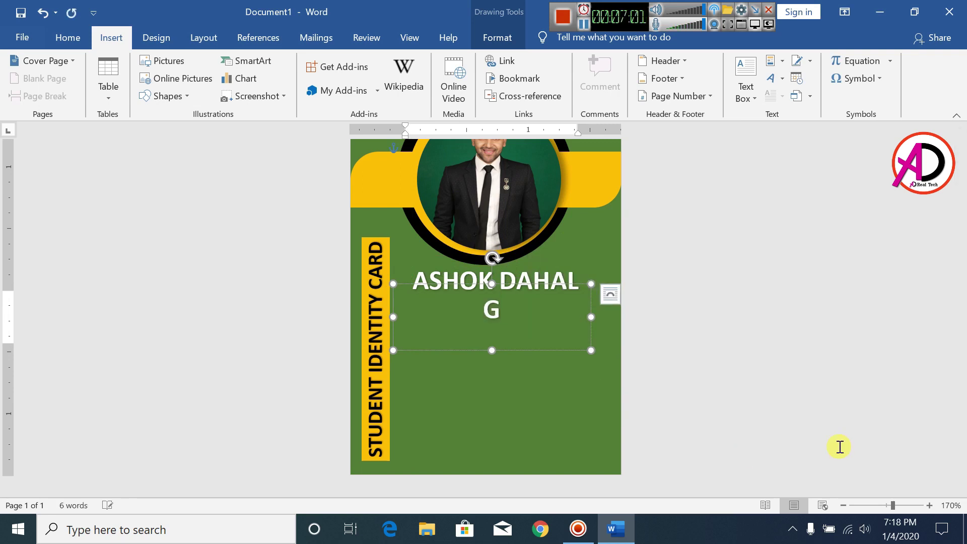
{"action": "type", "text": "RIP"}
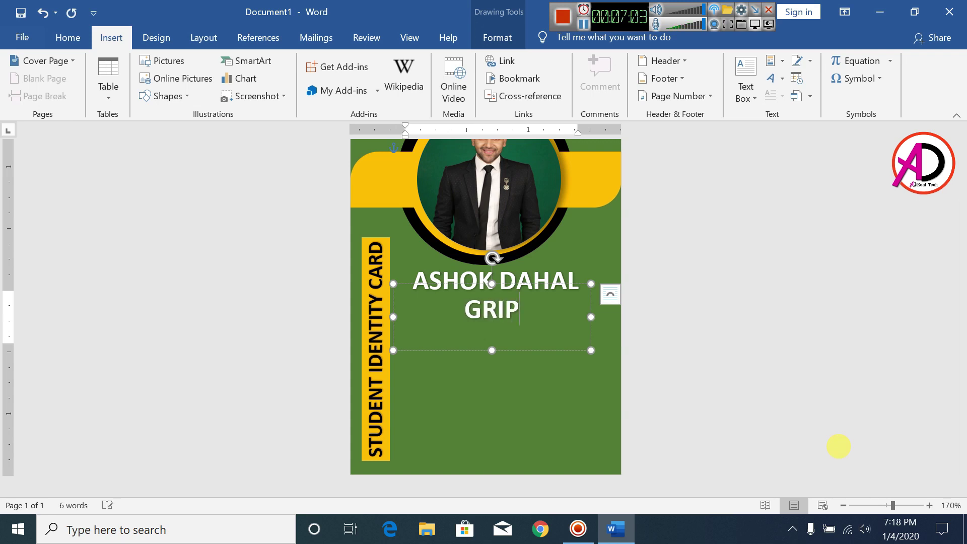
{"action": "type", "text": "HIC"}
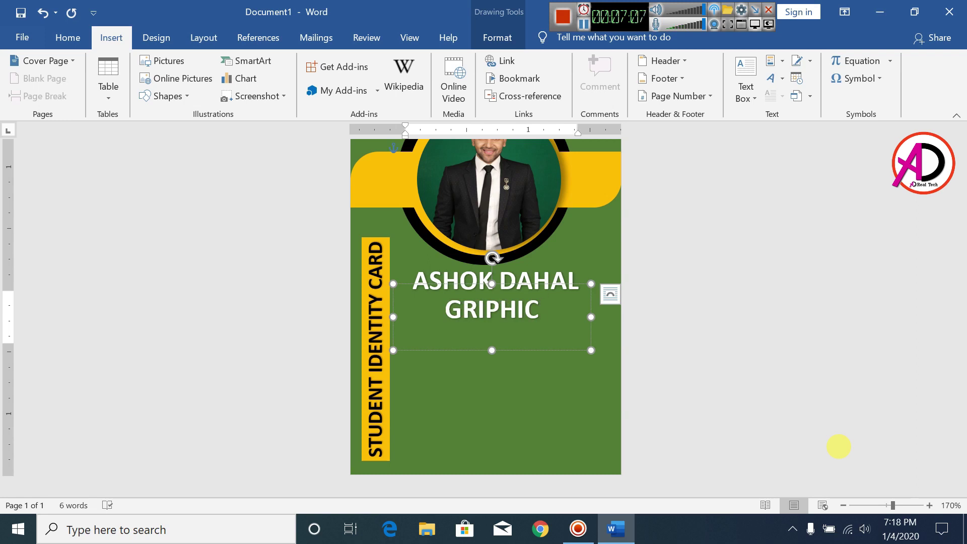
{"action": "key", "text": "BackSpace"}
{"action": "key", "text": "BackSpace"}
{"action": "key", "text": "BackSpace"}
{"action": "key", "text": "BackSpace"}
{"action": "key", "text": "BackSpace"}
{"action": "type", "text": "A"}
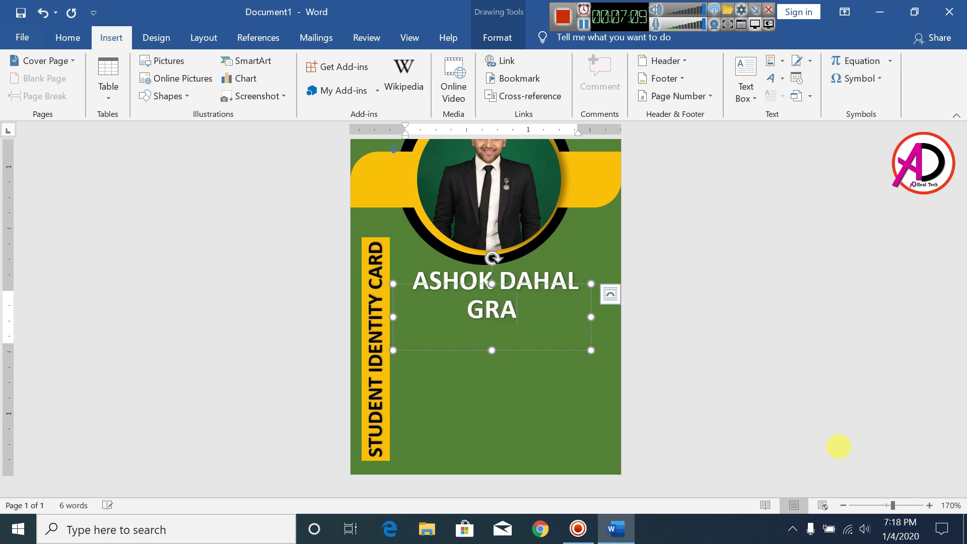
{"action": "type", "text": "PHIO"}
{"action": "key", "text": "BackSpace"}
{"action": "type", "text": "C"}
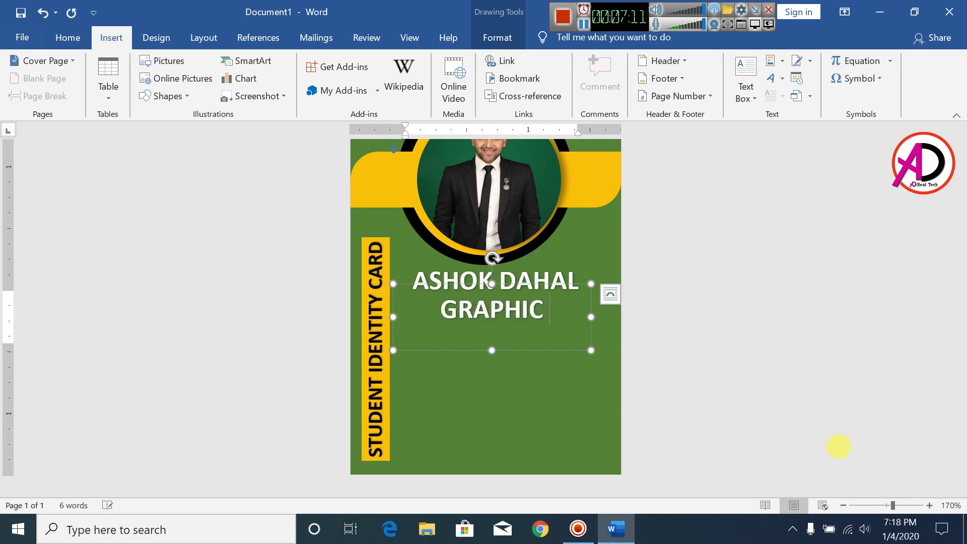
{"action": "type", "text": " DESIGN"}
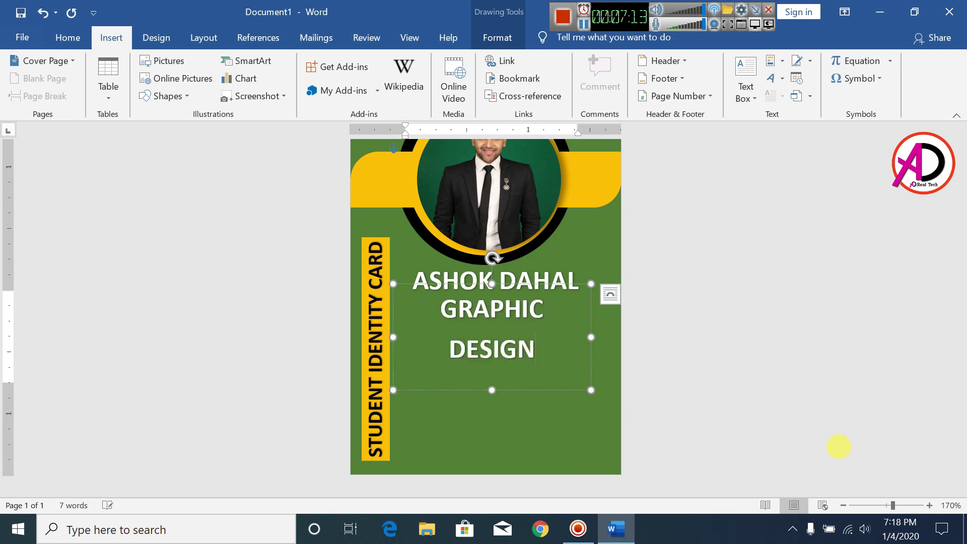
- Shrink and unbold the subtitle, apply sentence case, and capitalize the D to read 'Graphic Design'
{"action": "key", "text": "ctrl+a"}
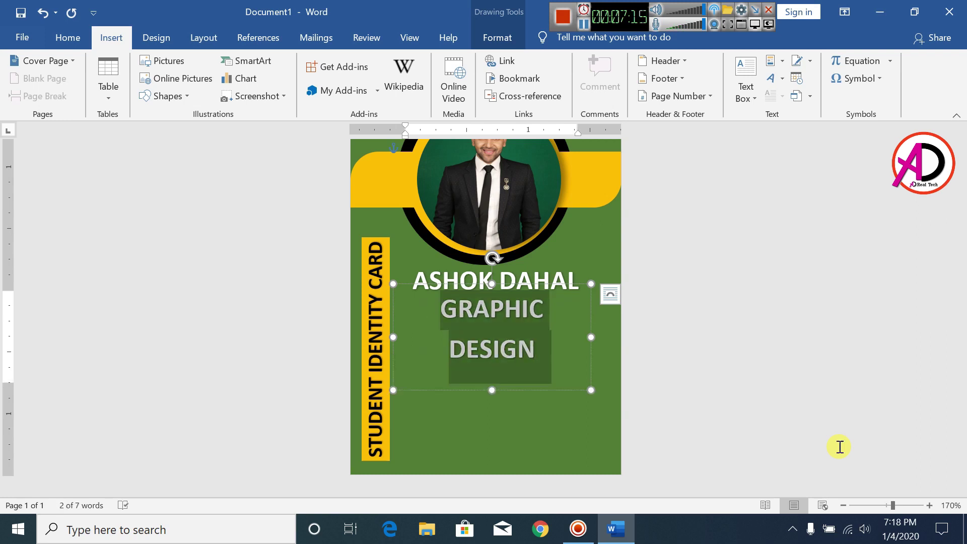
{"action": "key", "text": "ctrl+shift+comma"}
{"action": "key", "text": "ctrl+shift+comma"}
{"action": "key", "text": "ctrl+shift+comma"}
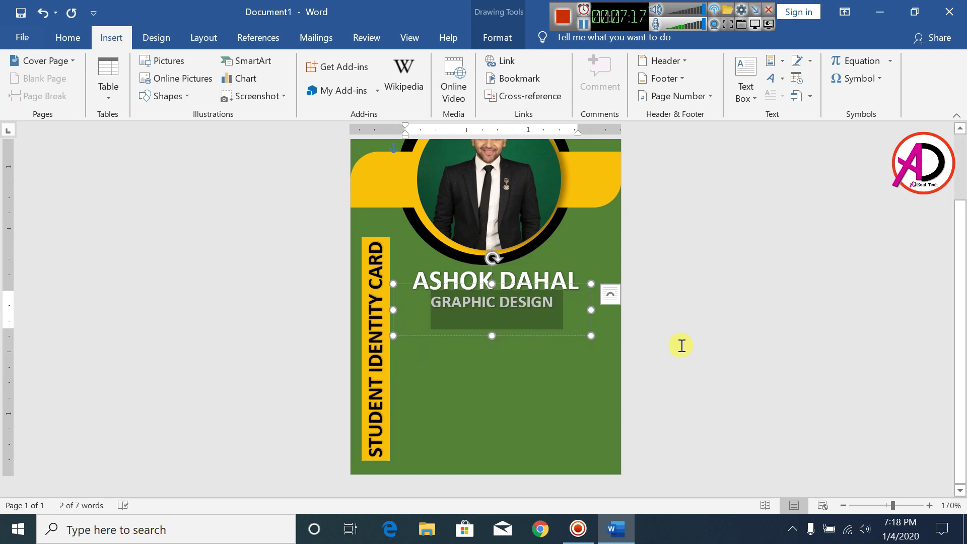
{"action": "left_click", "coordinate": [67, 39]}
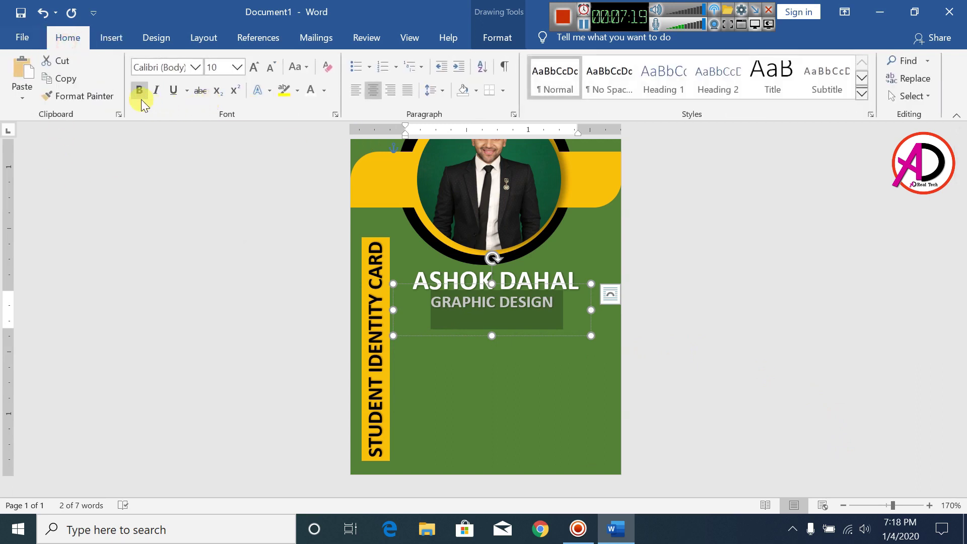
{"action": "left_click", "coordinate": [140, 90]}
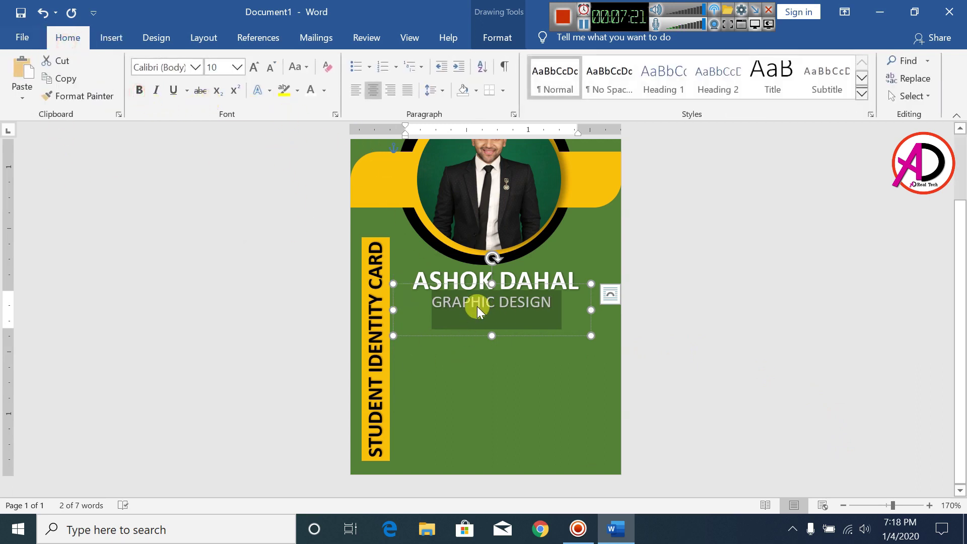
{"action": "left_click", "coordinate": [307, 68]}
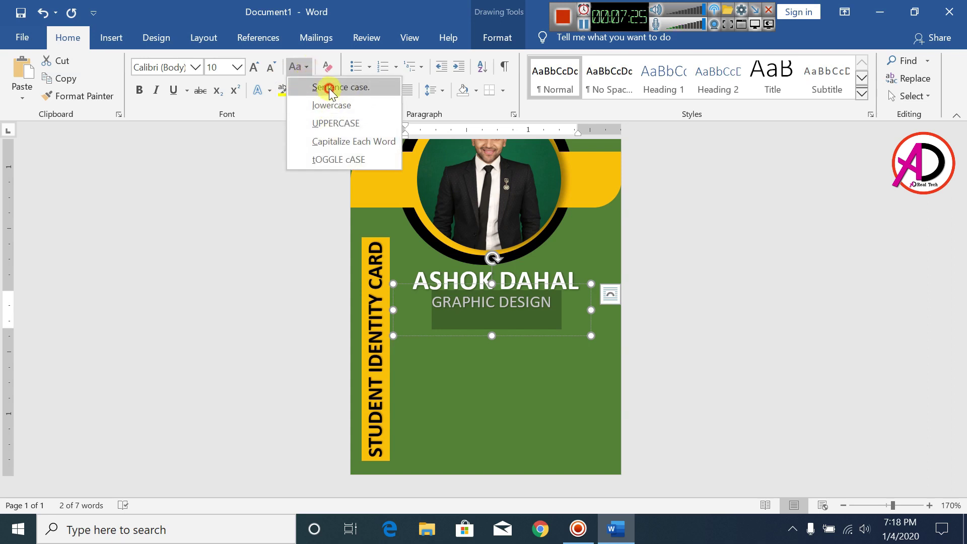
{"action": "left_click", "coordinate": [328, 88]}
{"action": "left_click", "coordinate": [505, 305]}
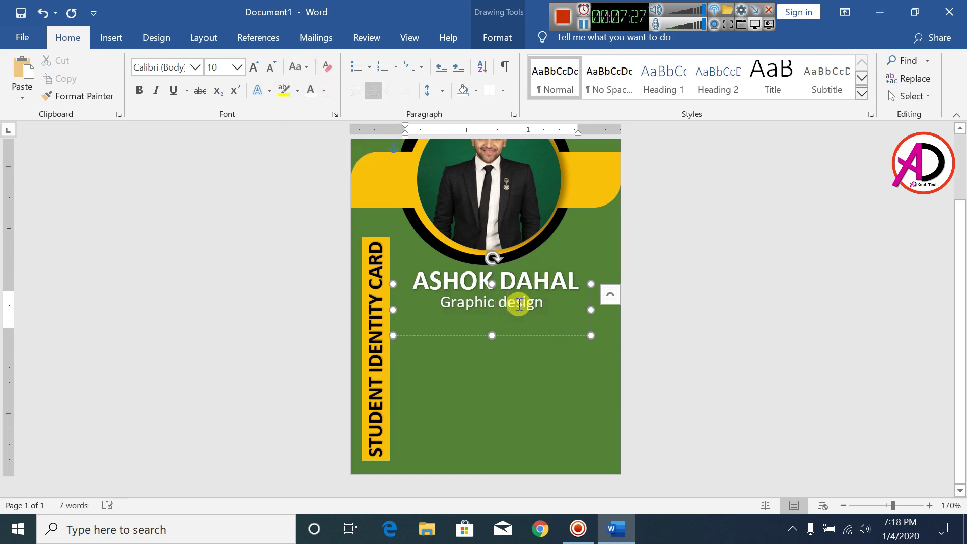
{"action": "left_click", "coordinate": [502, 305]}
{"action": "key", "text": "Delete"}
{"action": "type", "text": "D"}
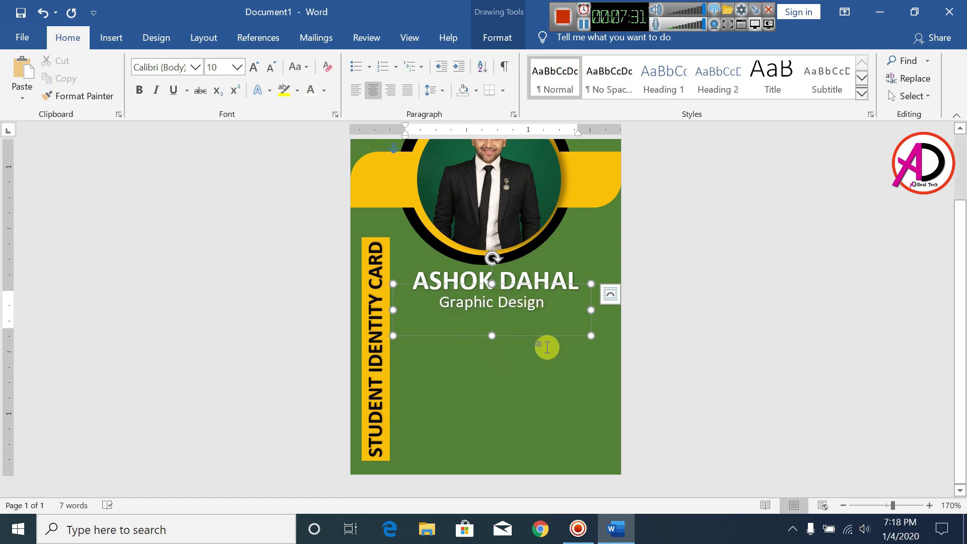
{"action": "left_click", "coordinate": [751, 297]}
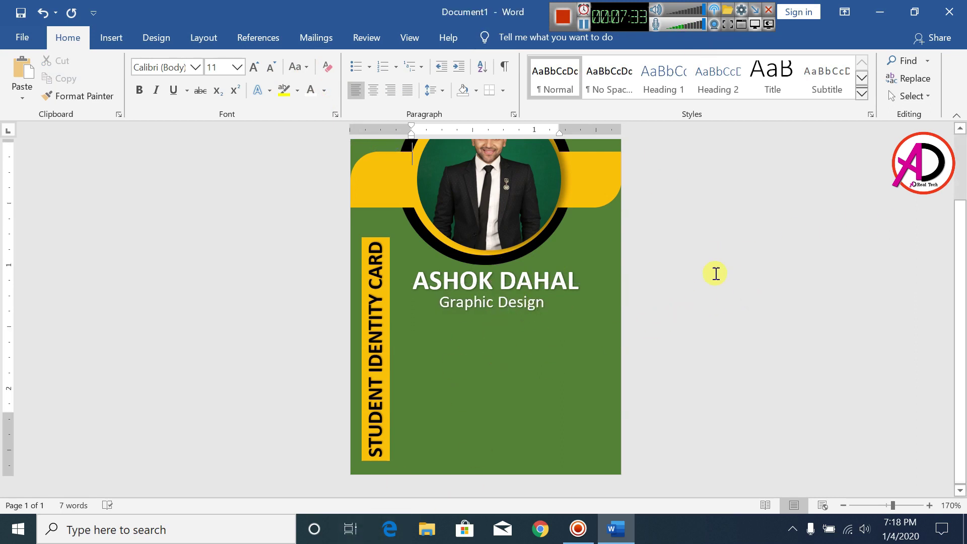
- Draw a 0.26" by 1.39" rectangle under the subtitle with gold fill and no outline
{"action": "left_click", "coordinate": [109, 37]}
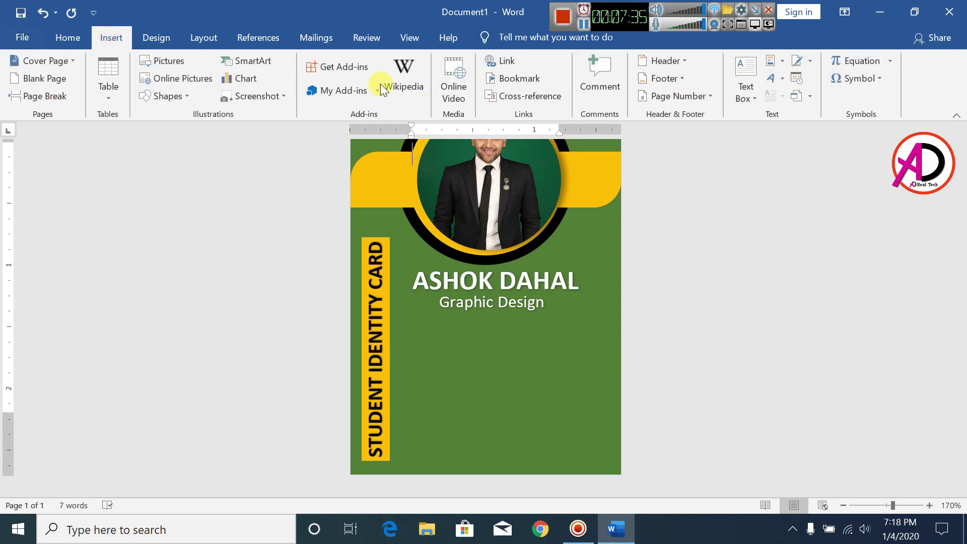
{"action": "left_click", "coordinate": [179, 95]}
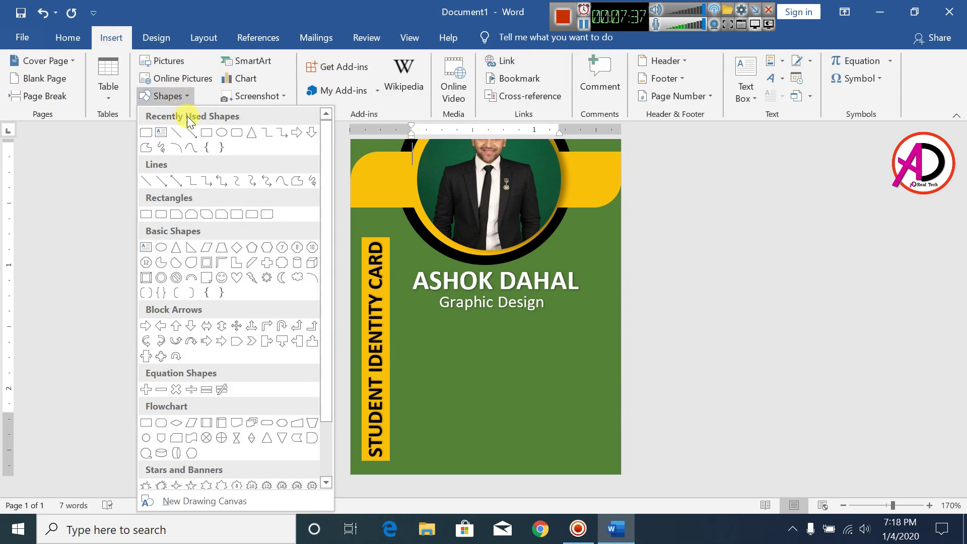
{"action": "left_click", "coordinate": [207, 132]}
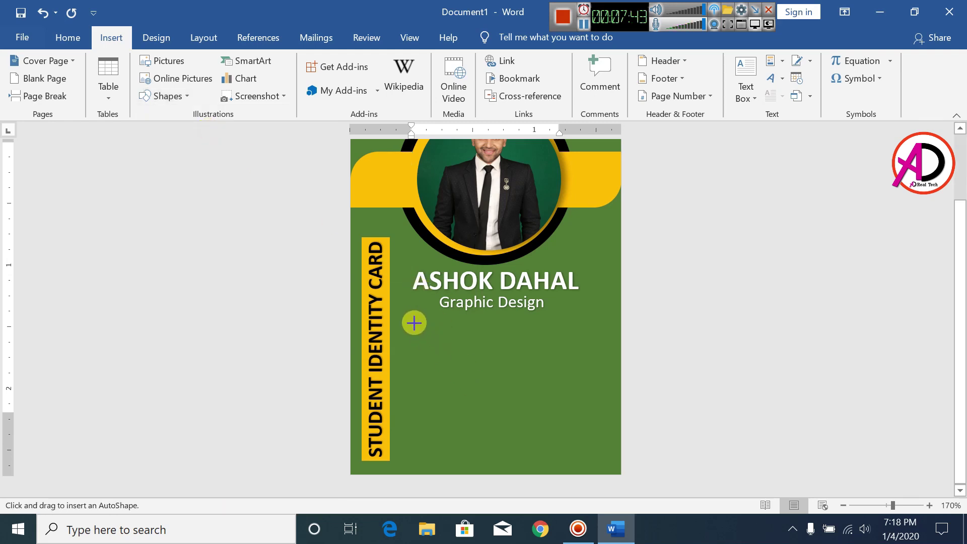
{"action": "mouse_move", "coordinate": [413, 327]}
{"action": "left_mouse_down"}
{"action": "mouse_move", "coordinate": [550, 363]}
{"action": "mouse_move", "coordinate": [584, 357]}
{"action": "mouse_move", "coordinate": [541, 349]}
{"action": "left_mouse_up"}
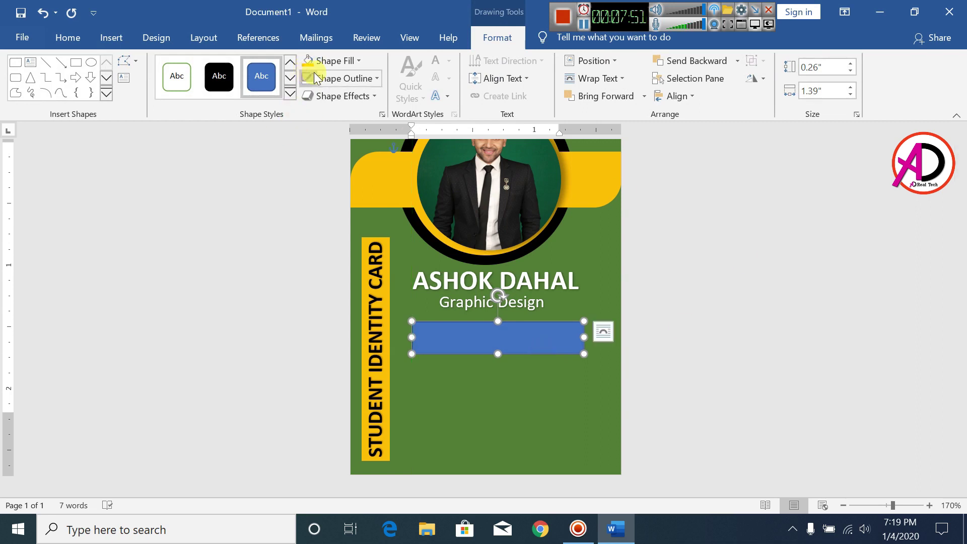
{"action": "left_click", "coordinate": [327, 61]}
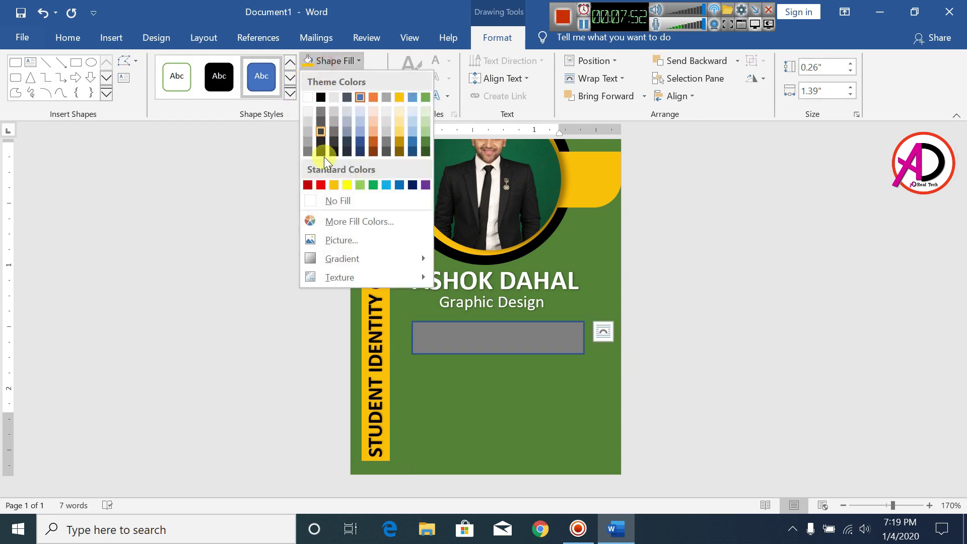
{"action": "left_click", "coordinate": [333, 186]}
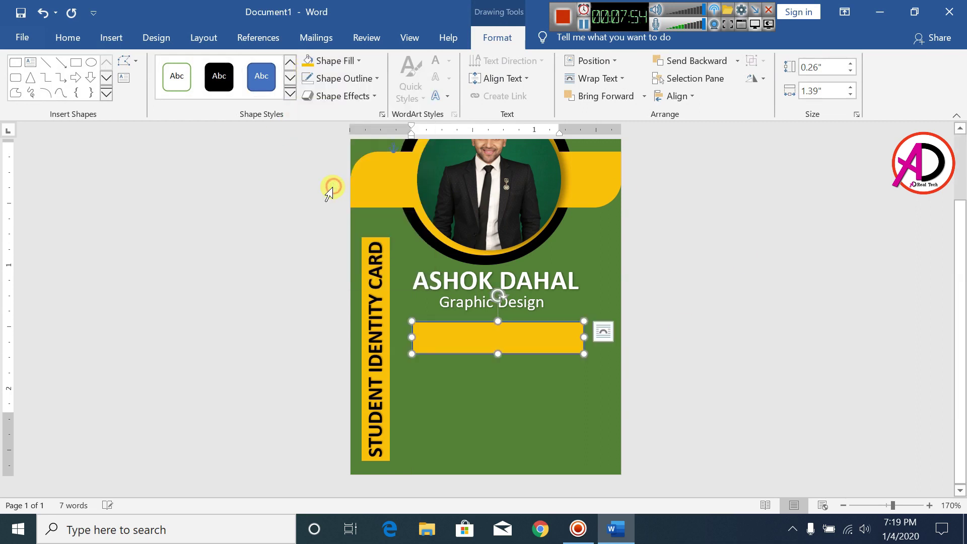
{"action": "left_click", "coordinate": [336, 80]}
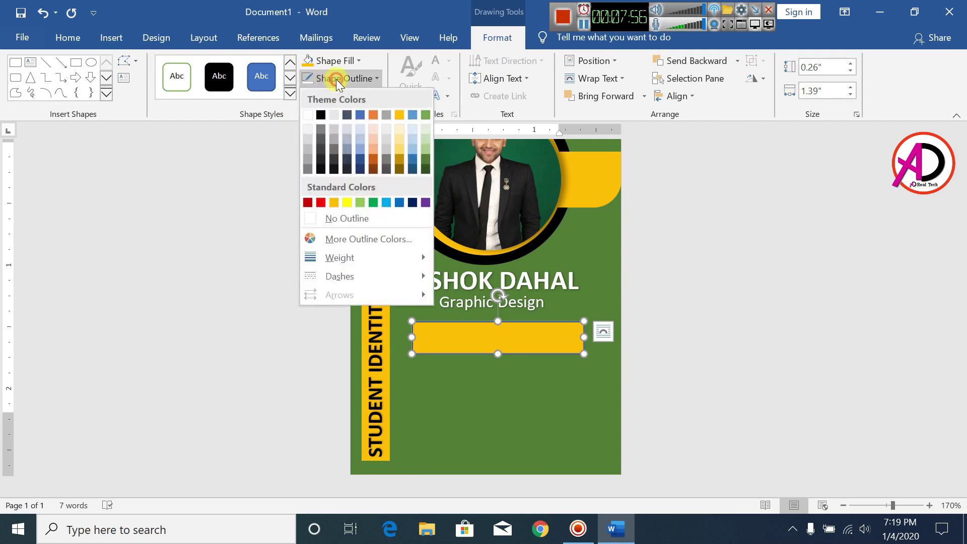
{"action": "left_click", "coordinate": [347, 218]}
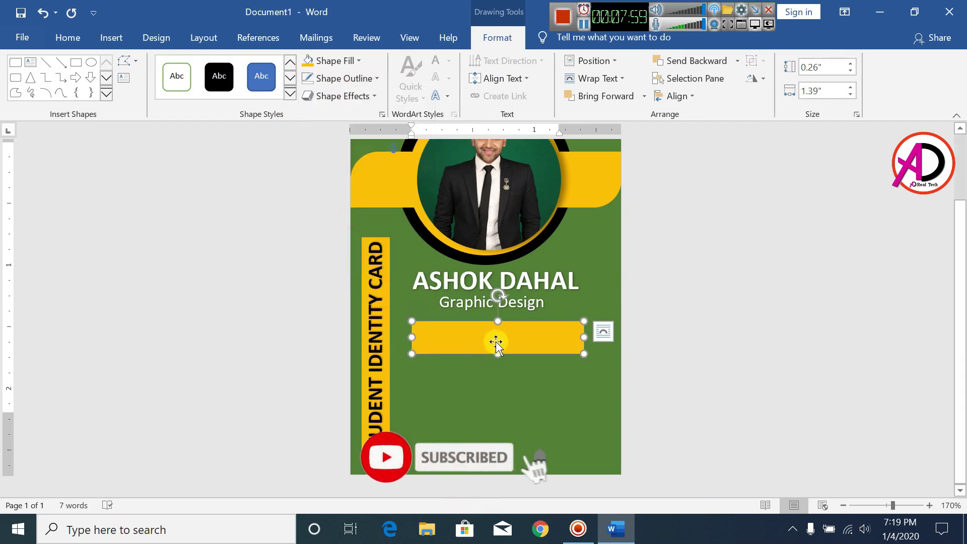
{"action": "left_click_drag", "start_coordinate": [502, 340], "coordinate": [499, 336]}
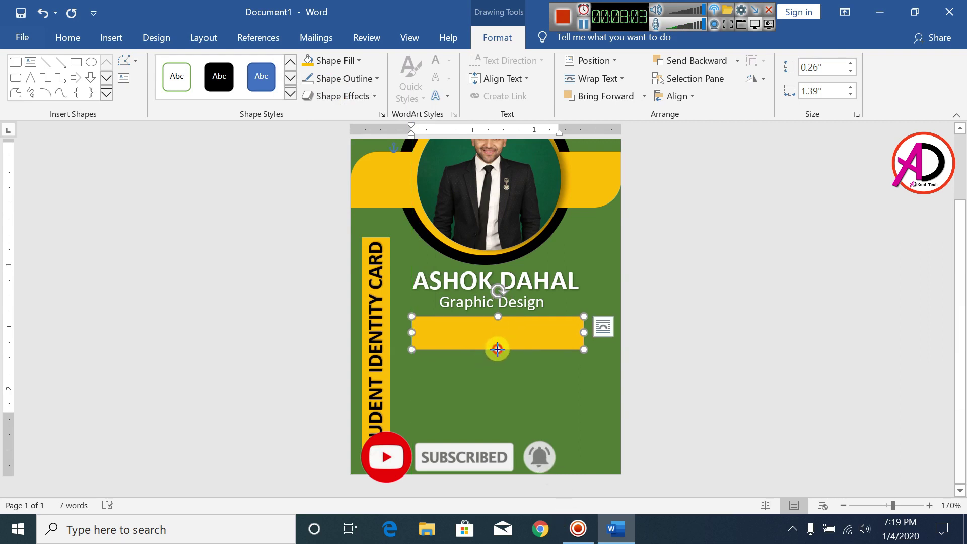
- Insert first-style WordArt with a smaller font and move it onto the yellow bar
{"action": "left_click", "coordinate": [653, 338]}
{"action": "scroll", "coordinate": [519, 370], "scroll_direction": "up", "scroll_amount": 2}
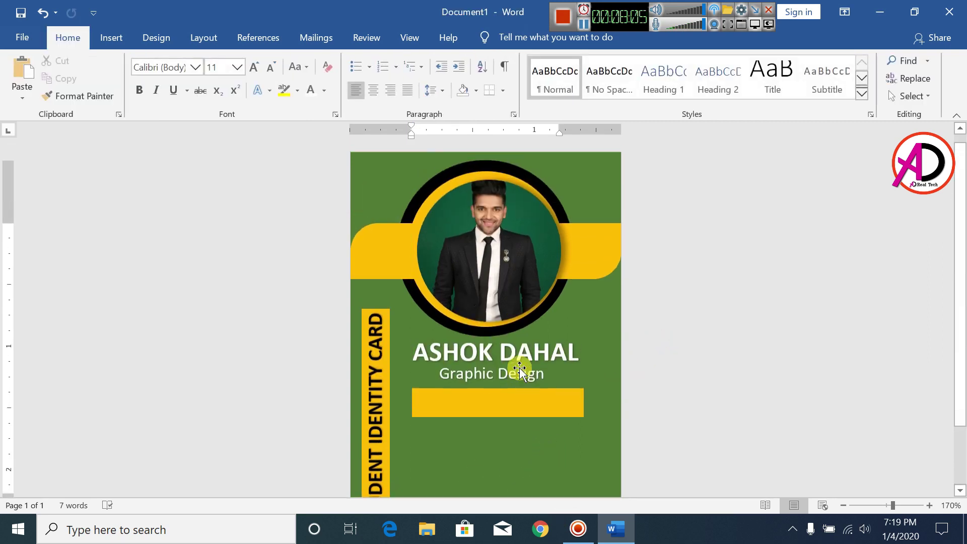
{"action": "scroll", "coordinate": [524, 378], "scroll_direction": "down", "scroll_amount": 2}
{"action": "scroll", "coordinate": [532, 388], "scroll_direction": "up", "scroll_amount": 1}
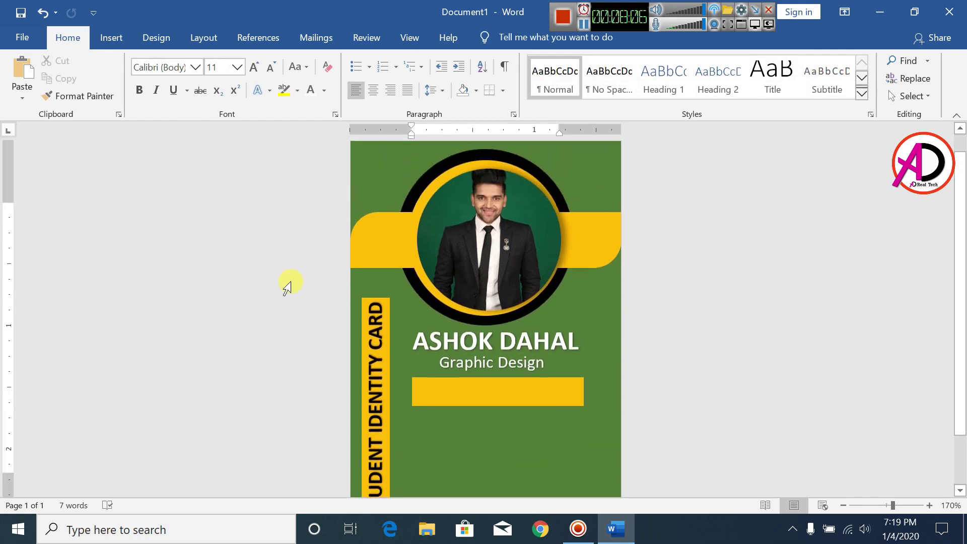
{"action": "left_click", "coordinate": [111, 43]}
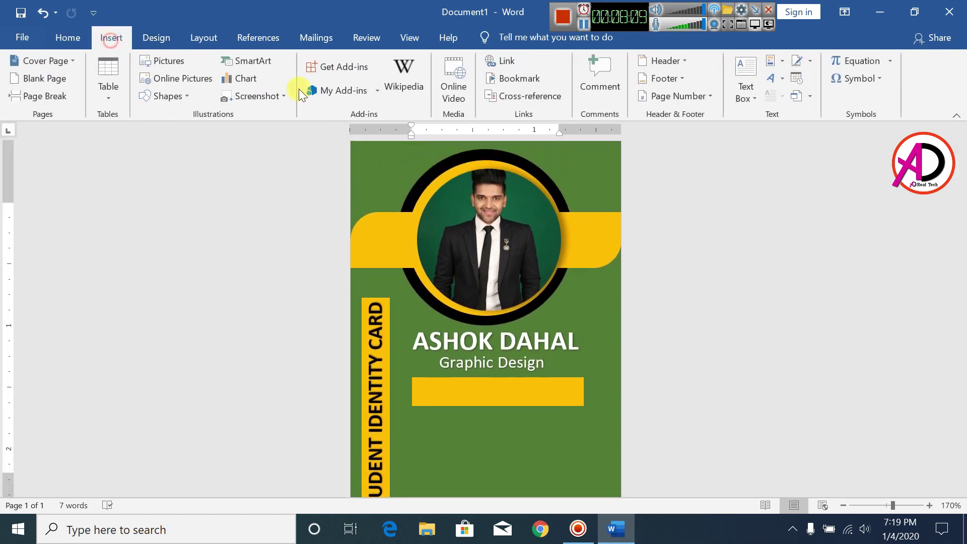
{"action": "left_click", "coordinate": [778, 80]}
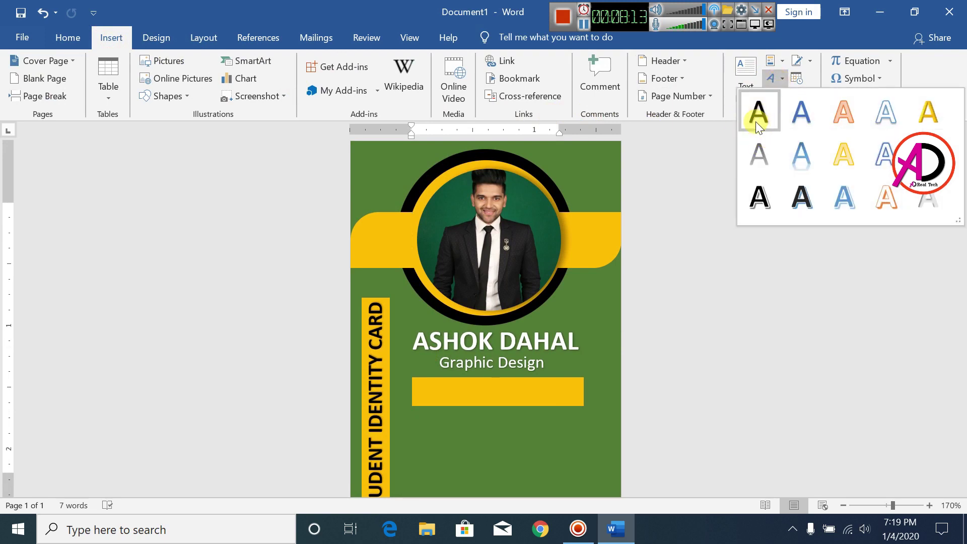
{"action": "left_click", "coordinate": [761, 120]}
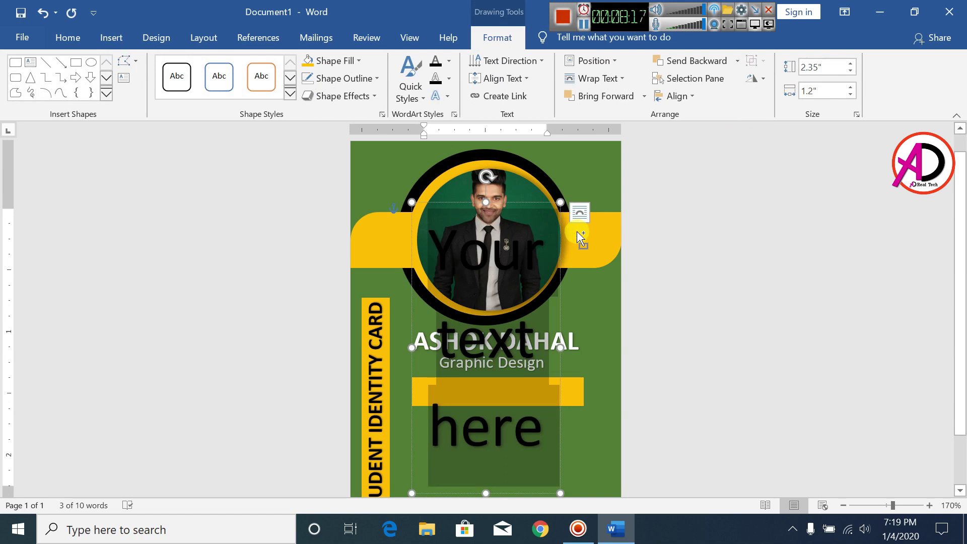
{"action": "key", "text": "ctrl+shift+comma"}
{"action": "key", "text": "ctrl+shift+comma"}
{"action": "key", "text": "ctrl+shift+comma"}
{"action": "key", "text": "ctrl+shift+comma"}
{"action": "key", "text": "ctrl+shift+comma"}
{"action": "key", "text": "ctrl+shift+comma"}
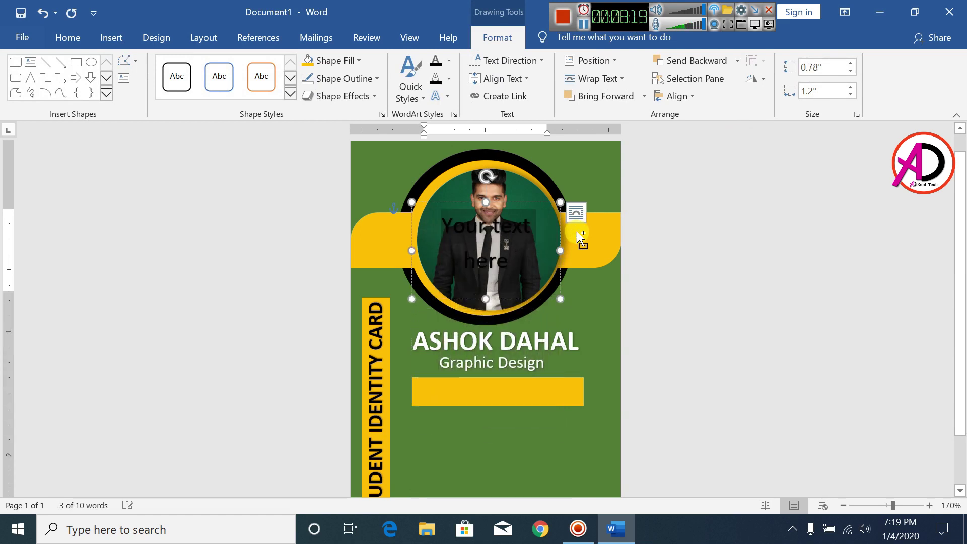
{"action": "left_click", "coordinate": [542, 241]}
{"action": "left_click_drag", "start_coordinate": [518, 258], "coordinate": [536, 425]}
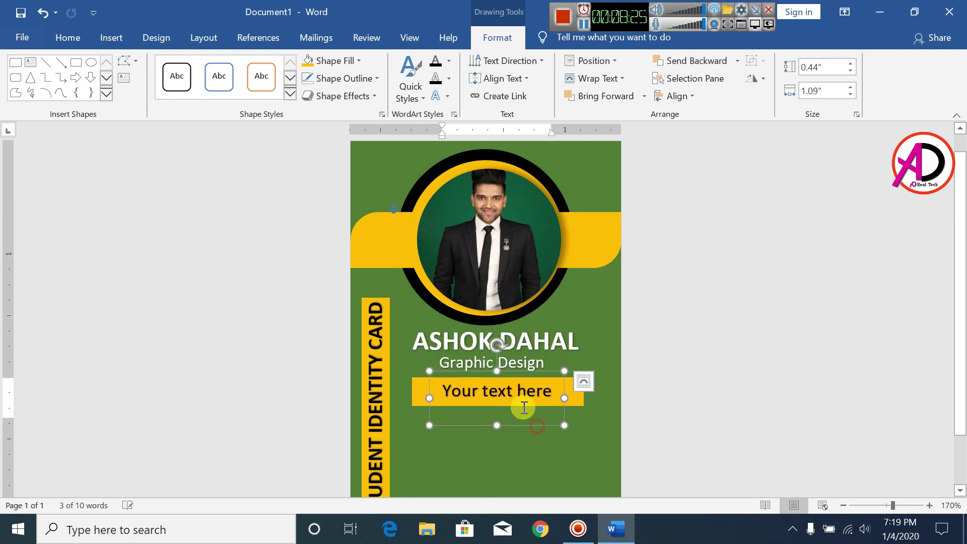
- Replace the placeholder with the student ID number, widen the box, and make it bold
{"action": "triple_click", "coordinate": [521, 397]}
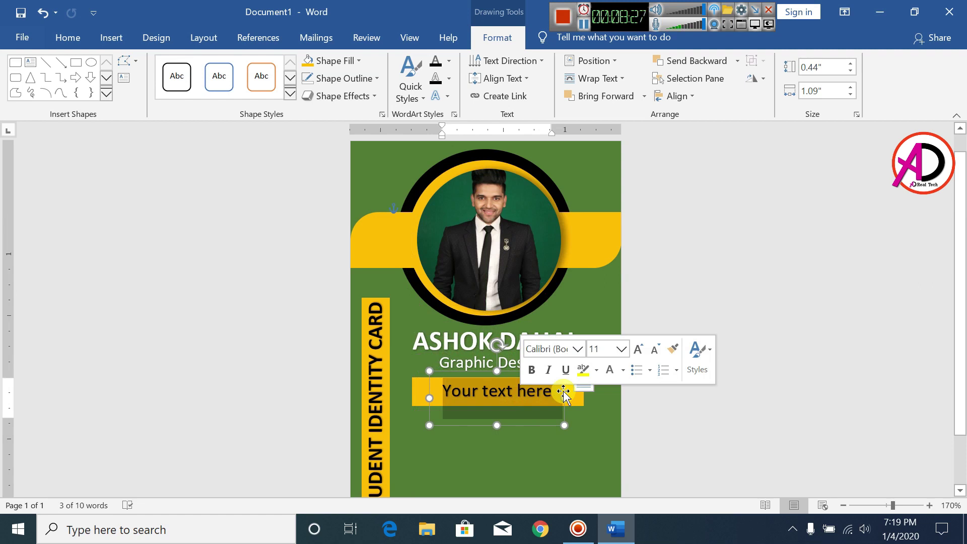
{"action": "type", "text": "ID"}
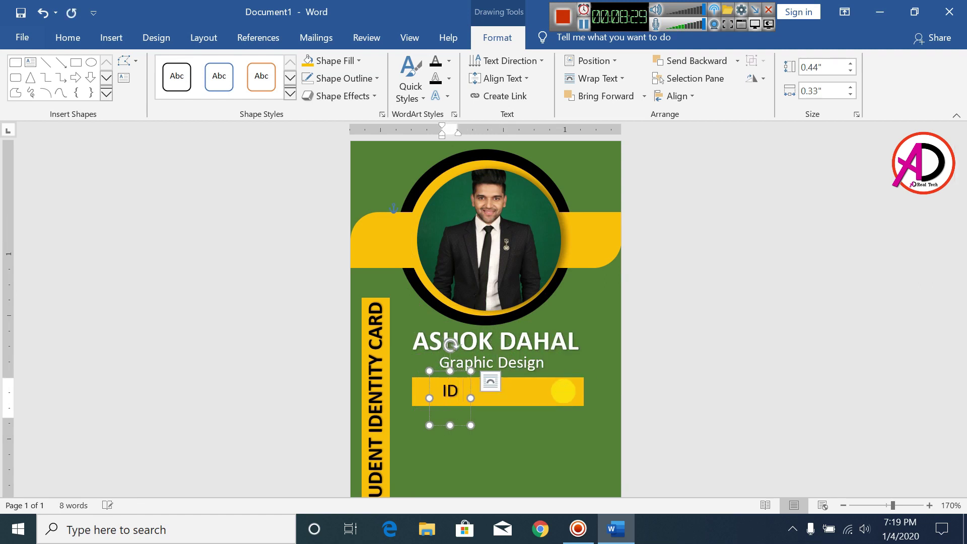
{"action": "type", "text": " :"}
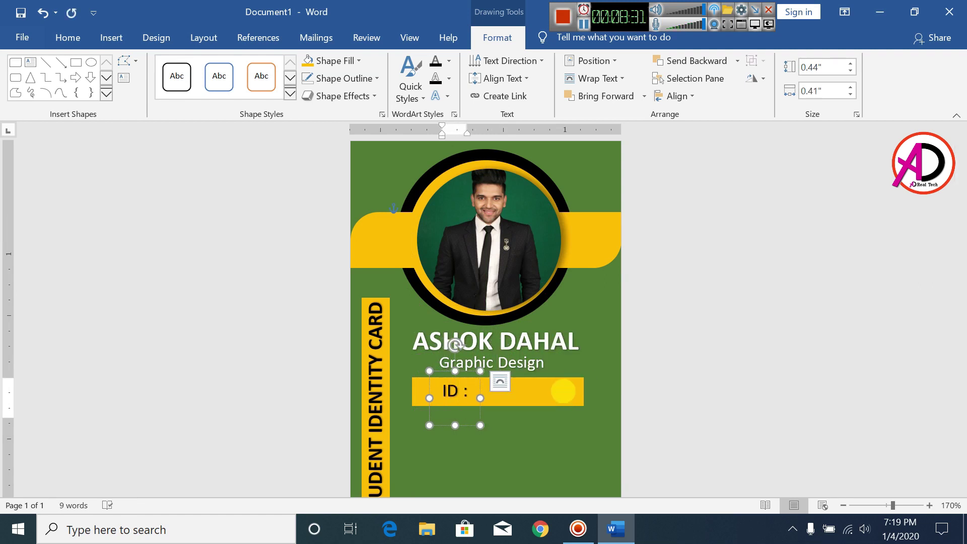
{"action": "type", "text": " 0"}
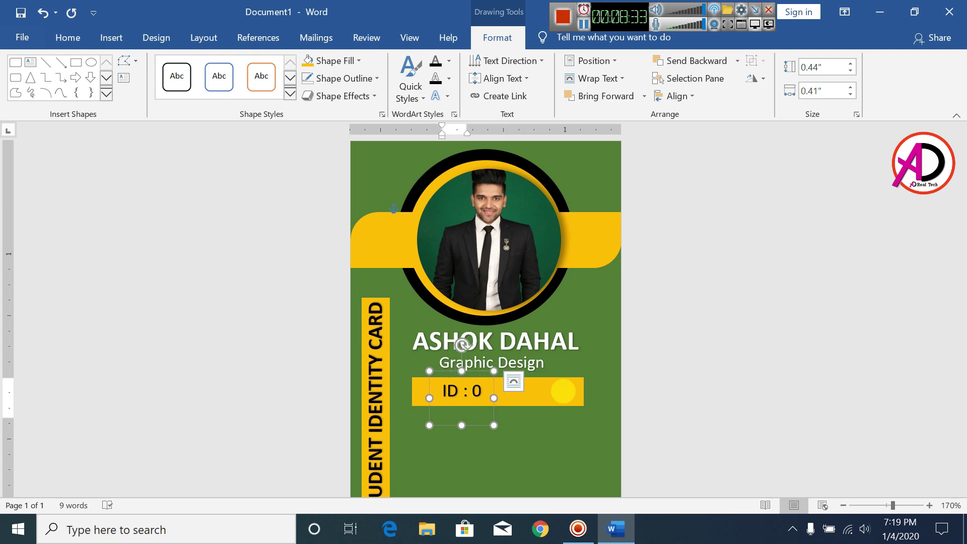
{"action": "type", "text": " 123"}
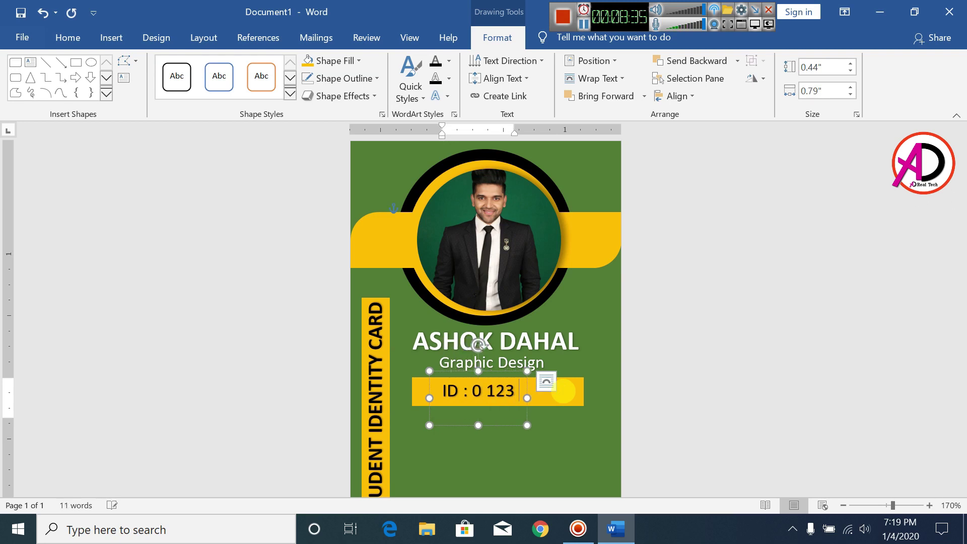
{"action": "type", "text": " 456 789"}
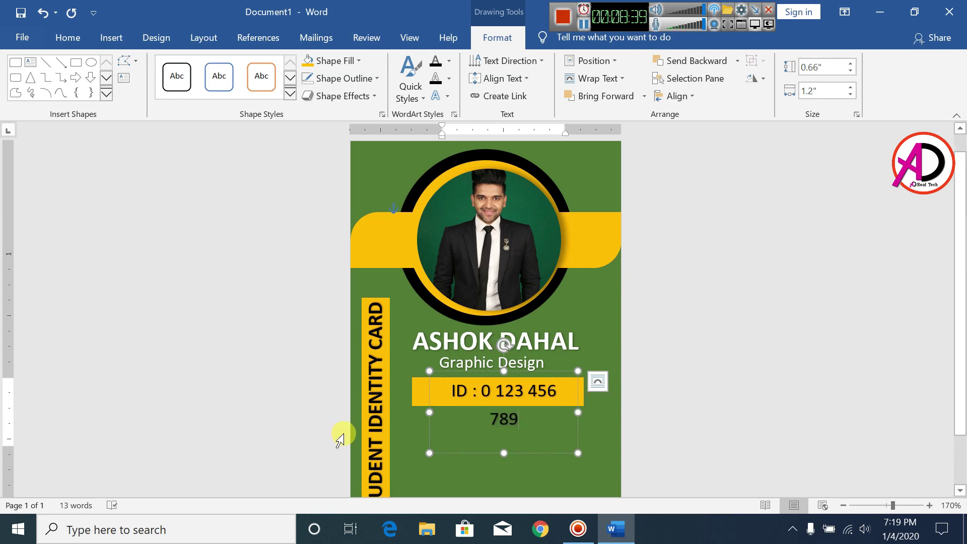
{"action": "left_click_drag", "start_coordinate": [429, 412], "coordinate": [413, 414]}
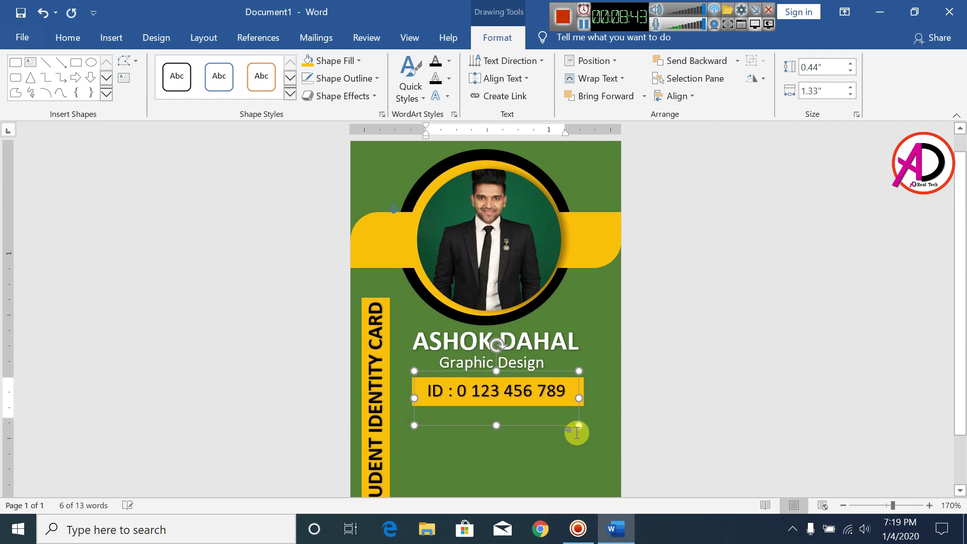
{"action": "left_click", "coordinate": [70, 36]}
{"action": "key", "text": "ctrl+a"}
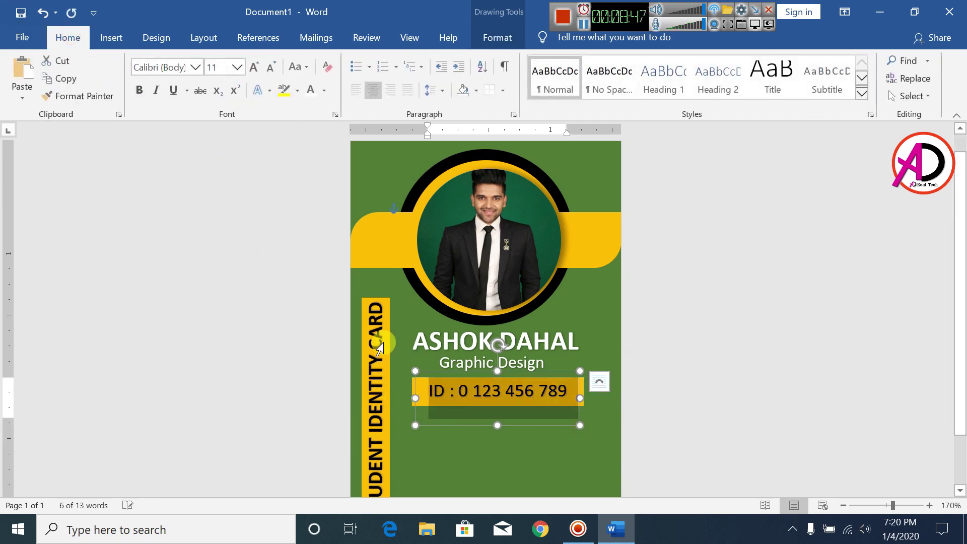
{"action": "left_click", "coordinate": [139, 93]}
{"action": "left_click", "coordinate": [691, 408]}
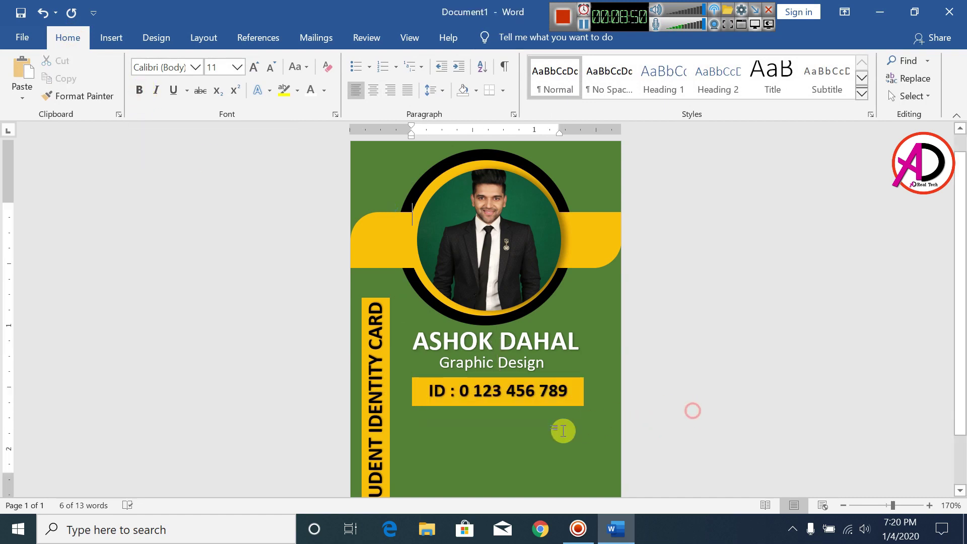
{"action": "left_click", "coordinate": [499, 395]}
{"action": "left_click_drag", "start_coordinate": [514, 424], "coordinate": [511, 424]}
{"action": "left_click", "coordinate": [700, 389]}
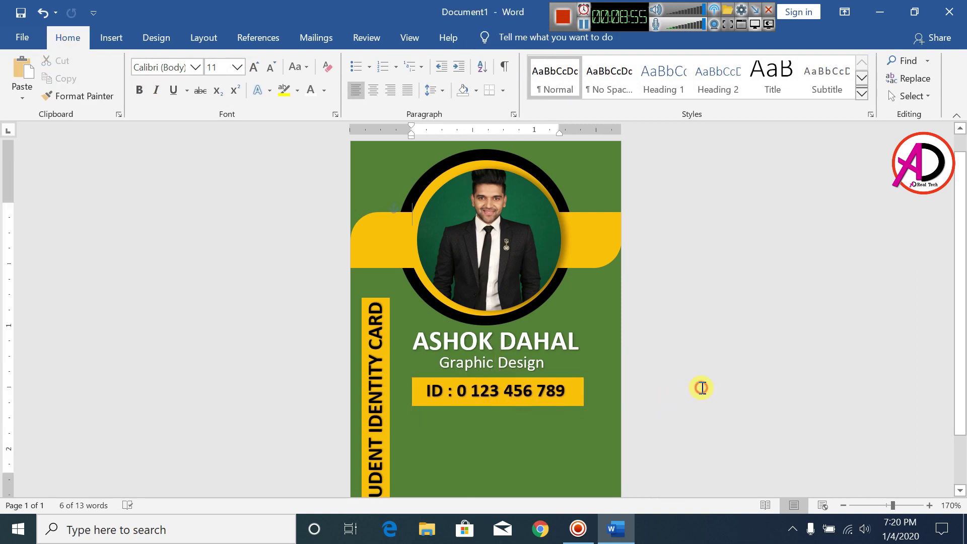
- Draw a text box below the gold ID bar and widen it slightly to the left
{"action": "scroll", "coordinate": [478, 398], "scroll_direction": "down", "scroll_amount": 2}
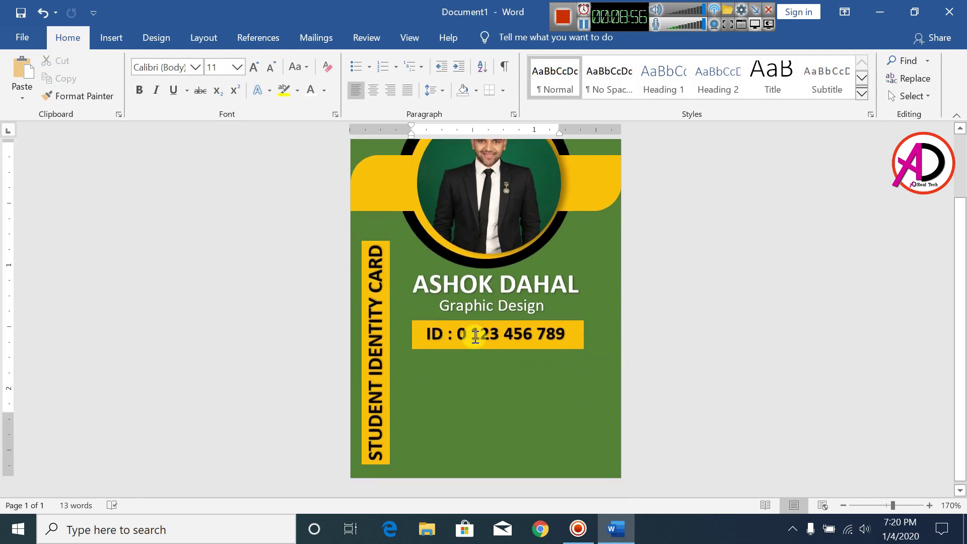
{"action": "left_click", "coordinate": [108, 42]}
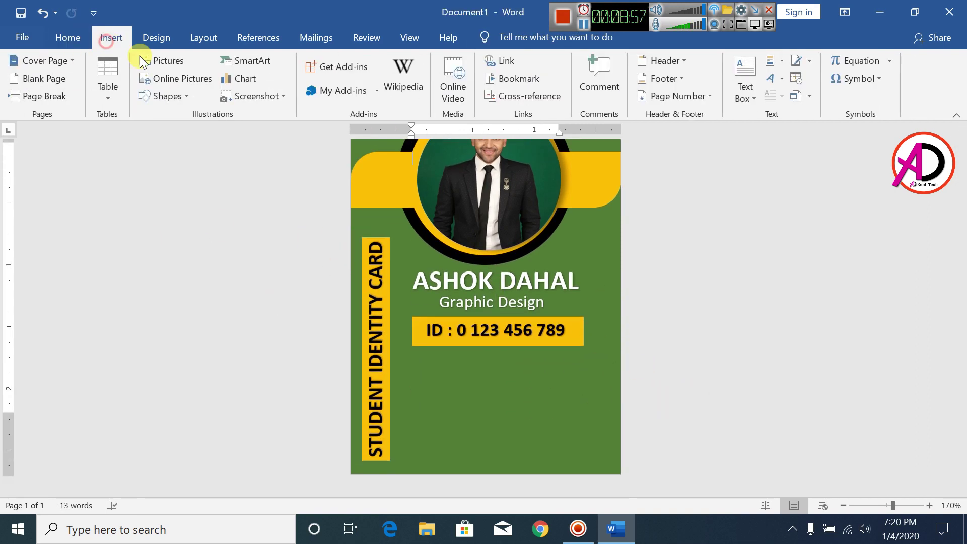
{"action": "left_click", "coordinate": [165, 98]}
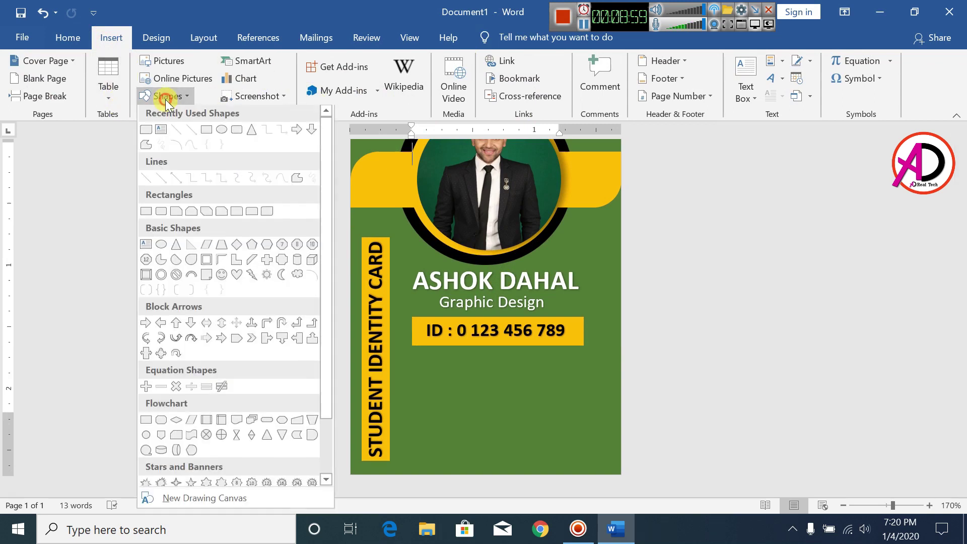
{"action": "left_click", "coordinate": [161, 133]}
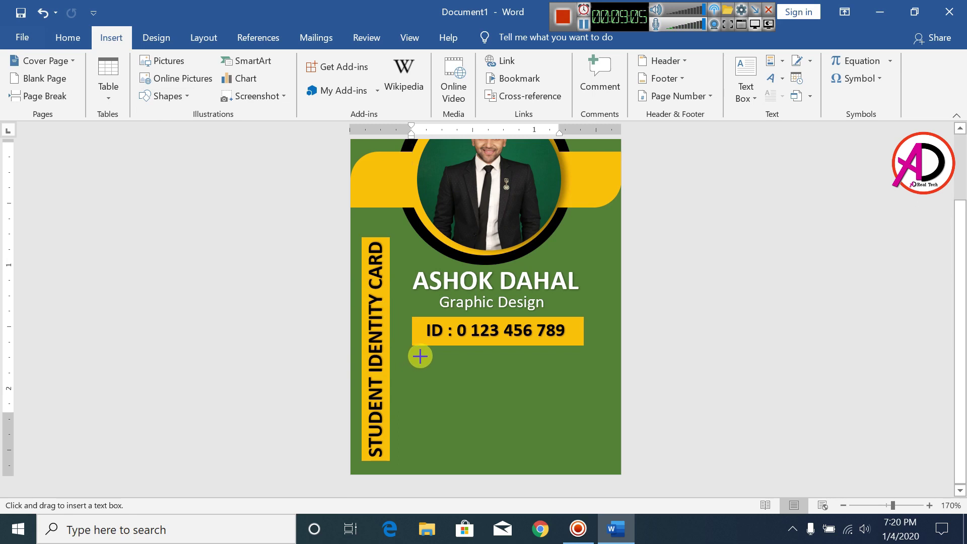
{"action": "mouse_move", "coordinate": [420, 353]}
{"action": "left_mouse_down"}
{"action": "mouse_move", "coordinate": [572, 394]}
{"action": "mouse_move", "coordinate": [578, 408]}
{"action": "left_mouse_up"}
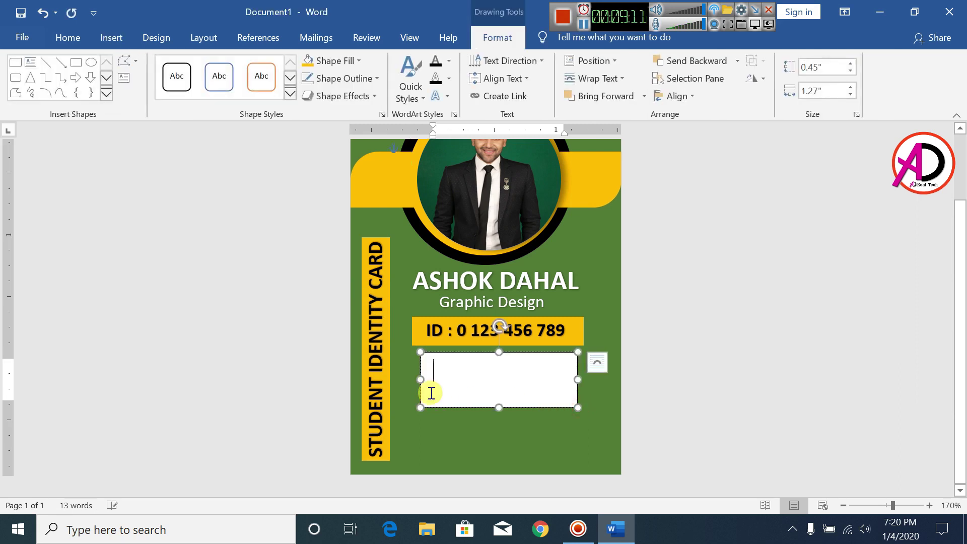
{"action": "left_click_drag", "start_coordinate": [421, 381], "coordinate": [414, 382]}
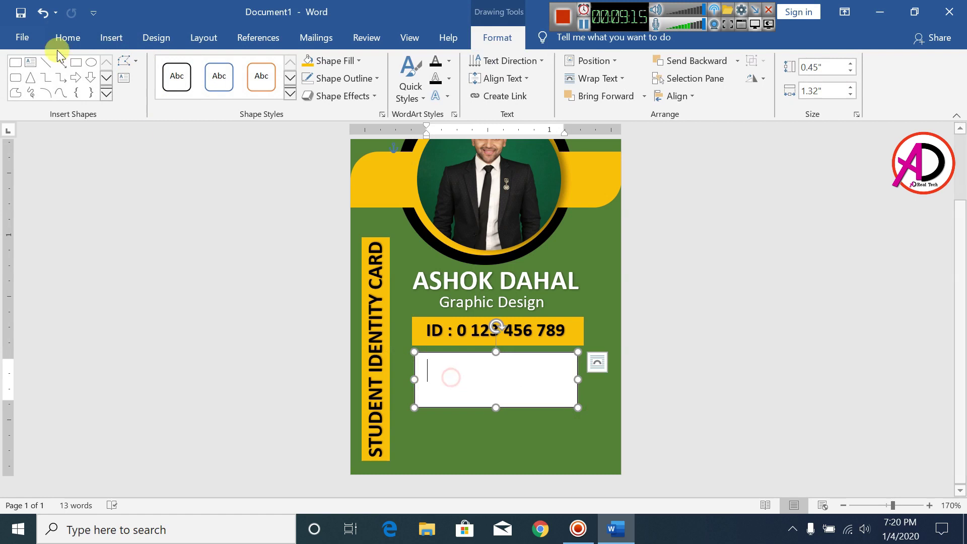
- Reduce the box's font size, set 1.0 line spacing, and remove space after paragraph
{"action": "left_click", "coordinate": [67, 38]}
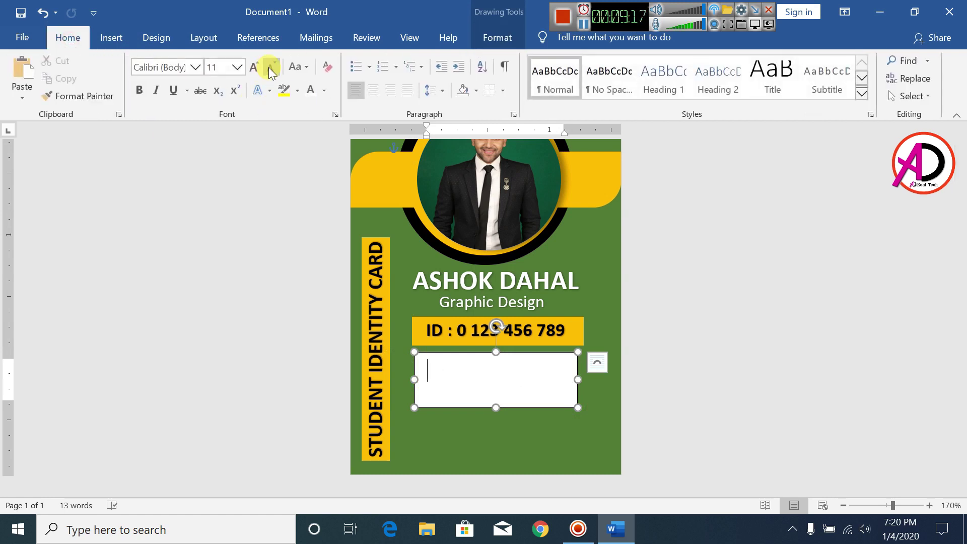
{"action": "left_click", "coordinate": [270, 68]}
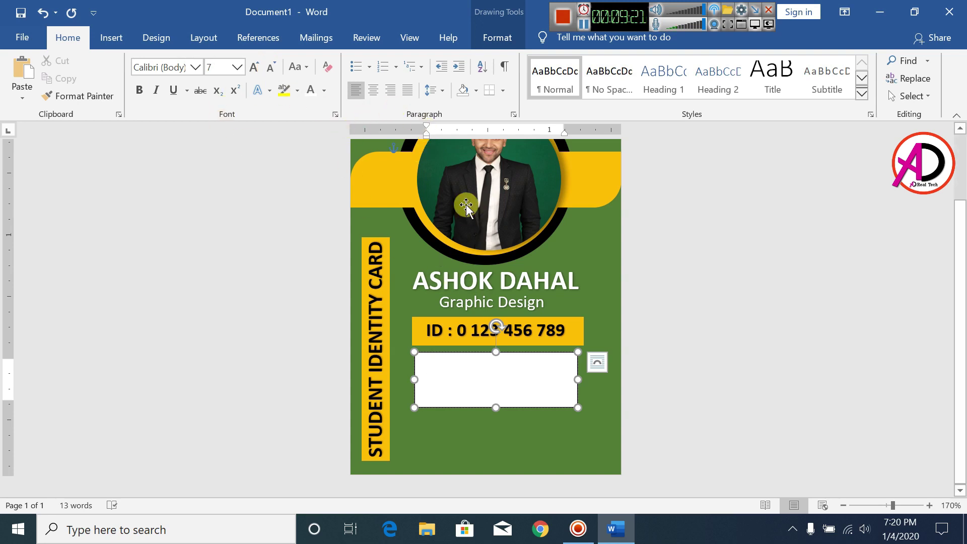
{"action": "left_click", "coordinate": [441, 91]}
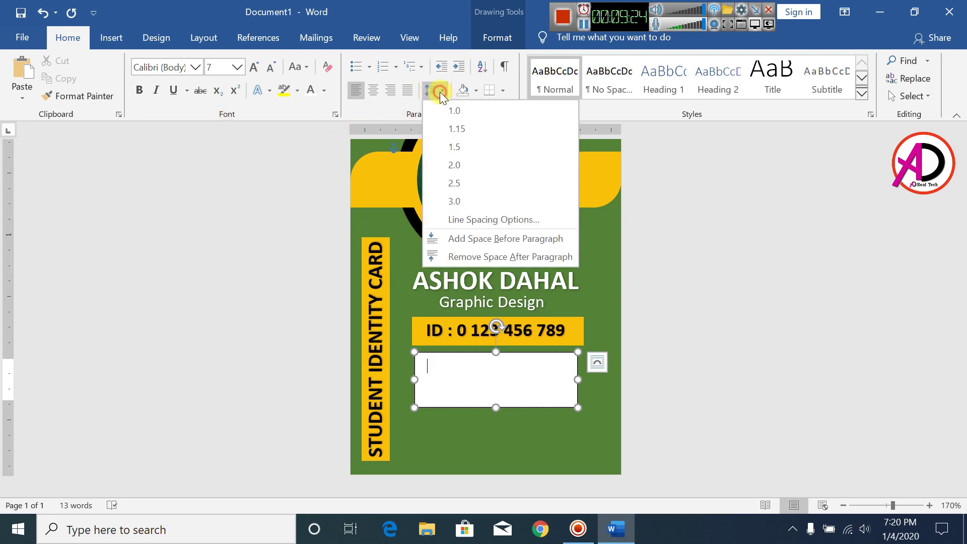
{"action": "left_click", "coordinate": [455, 117]}
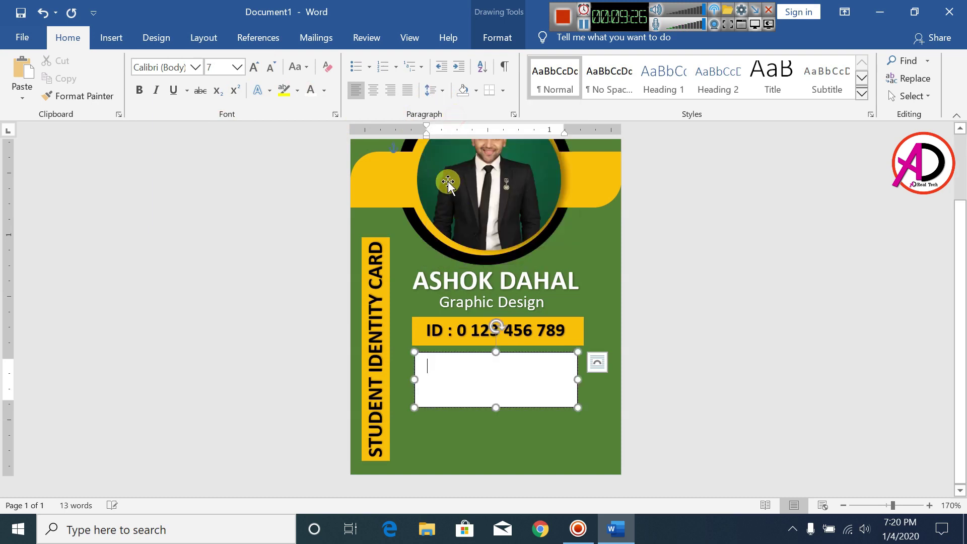
{"action": "left_click", "coordinate": [434, 89]}
{"action": "left_click", "coordinate": [464, 257]}
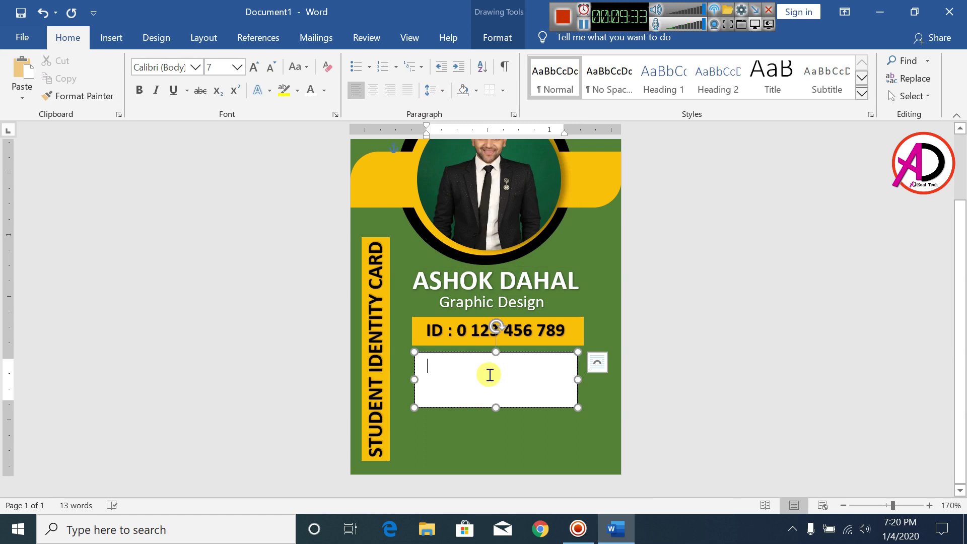
- Enter the date lines in bold and remove the date box's fill and outline
{"action": "type", "text": "Issue Date: 2020|01|04"}
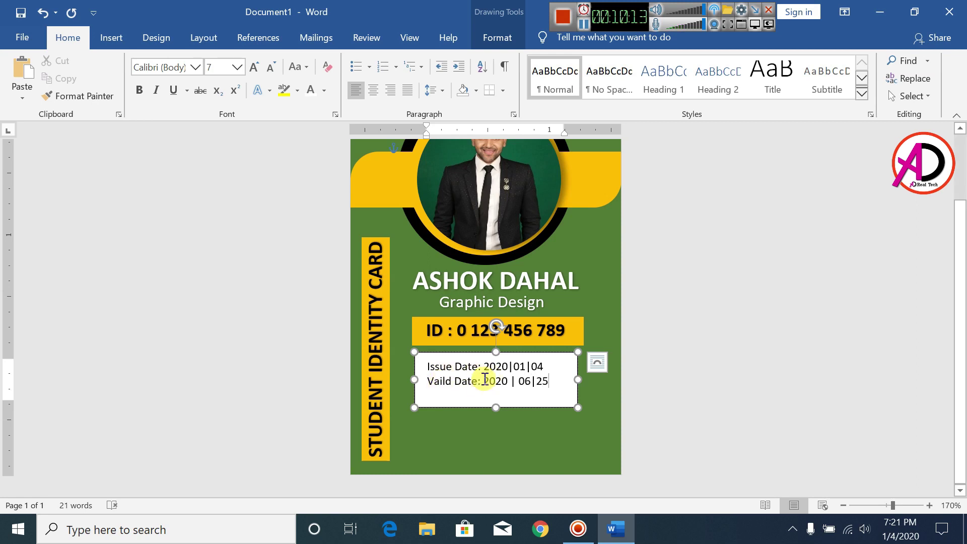
{"action": "key", "text": "ctrl+a"}
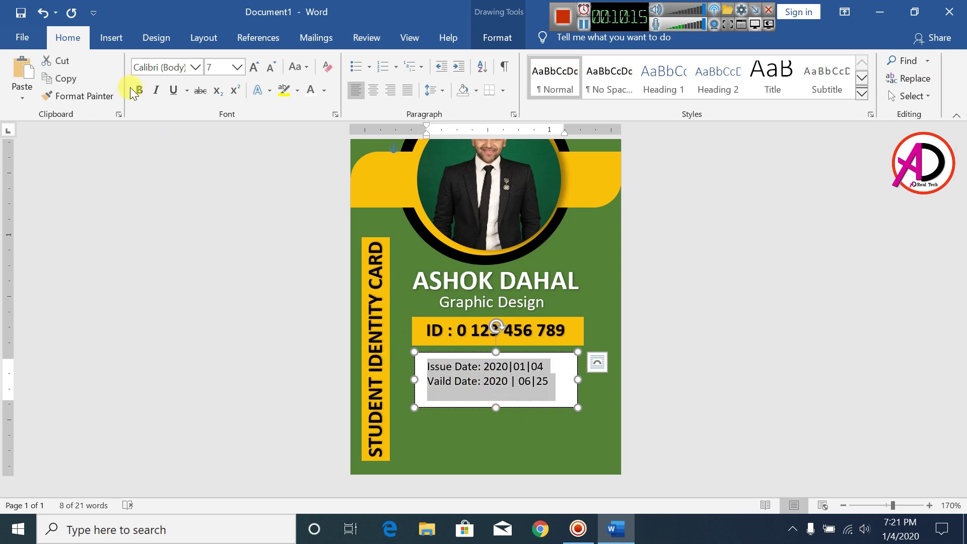
{"action": "left_click", "coordinate": [137, 90]}
{"action": "left_click", "coordinate": [496, 38]}
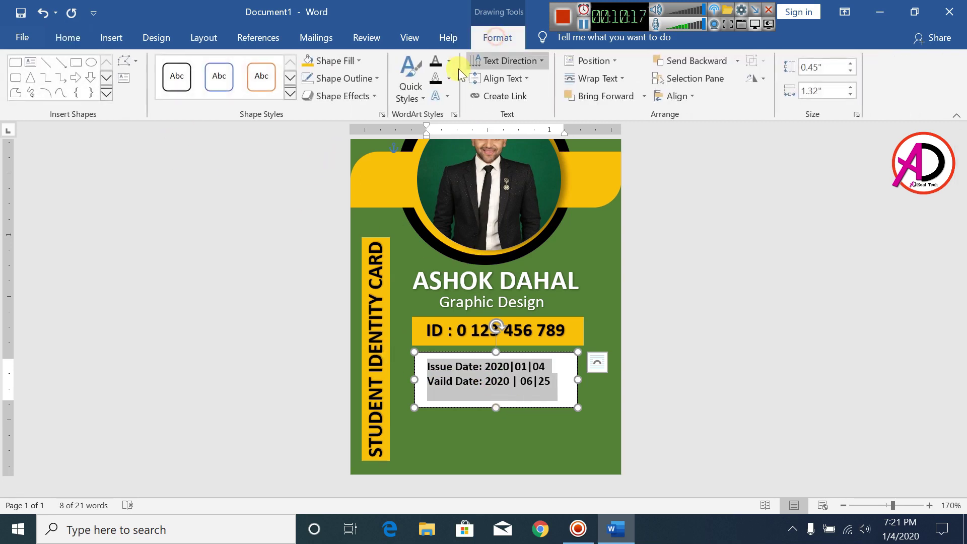
{"action": "left_click", "coordinate": [332, 61]}
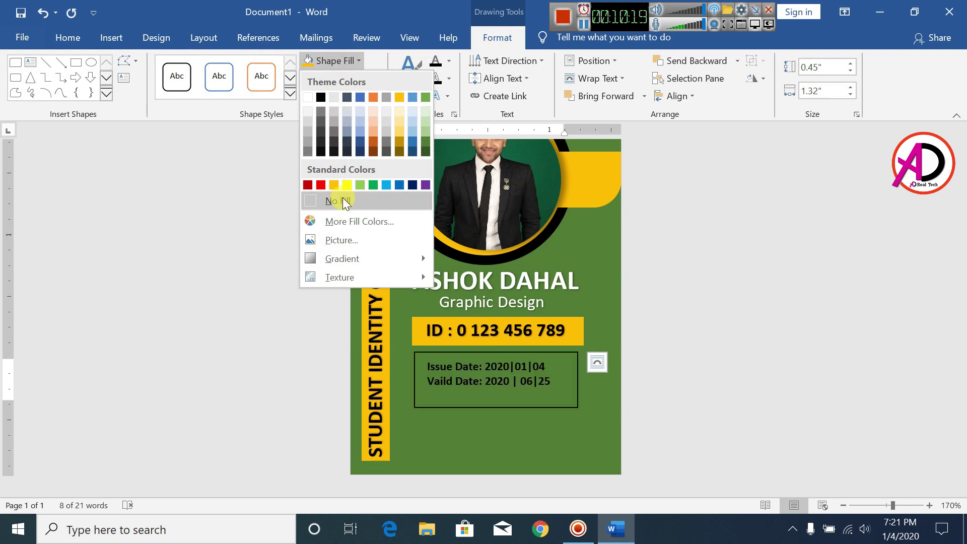
{"action": "left_click", "coordinate": [342, 200]}
{"action": "left_click", "coordinate": [344, 79]}
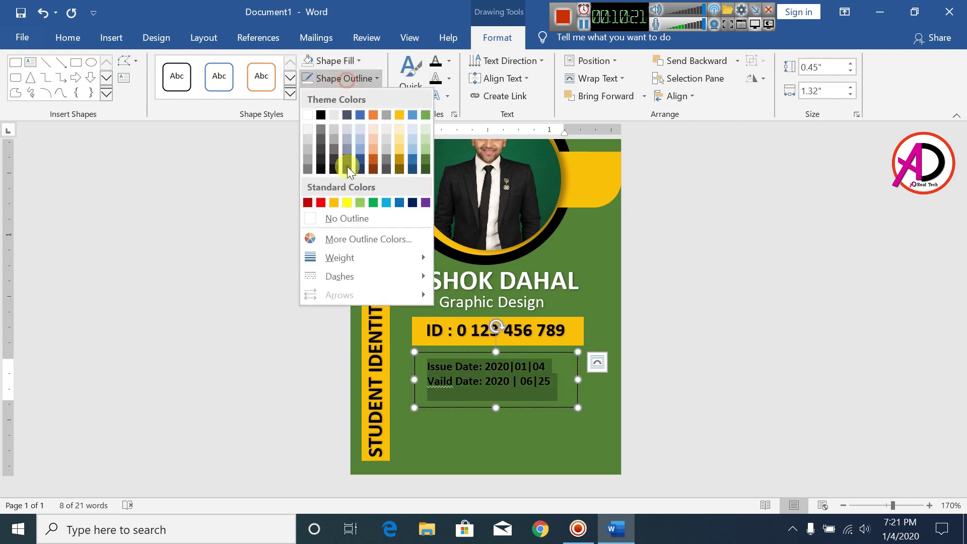
{"action": "left_click", "coordinate": [346, 221]}
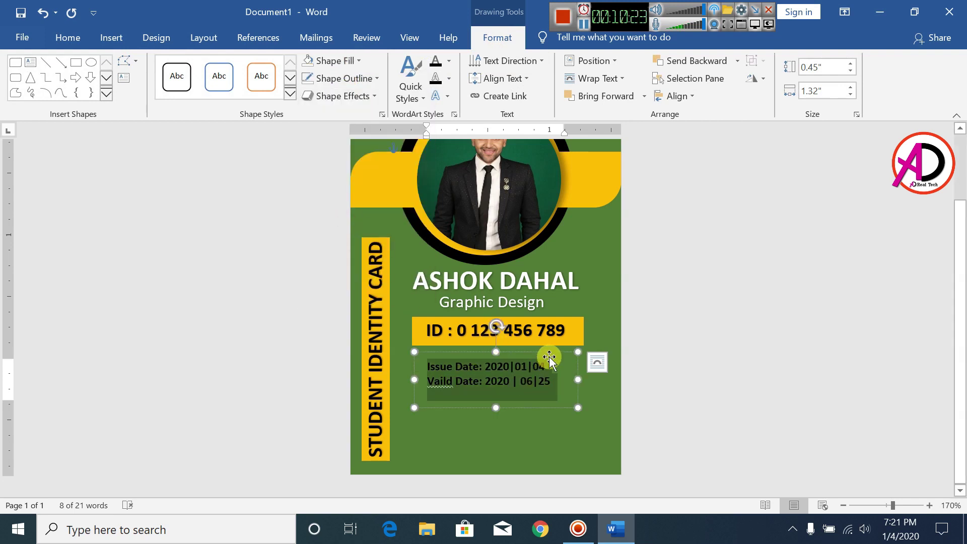
{"action": "left_click_drag", "start_coordinate": [548, 355], "coordinate": [549, 354]}
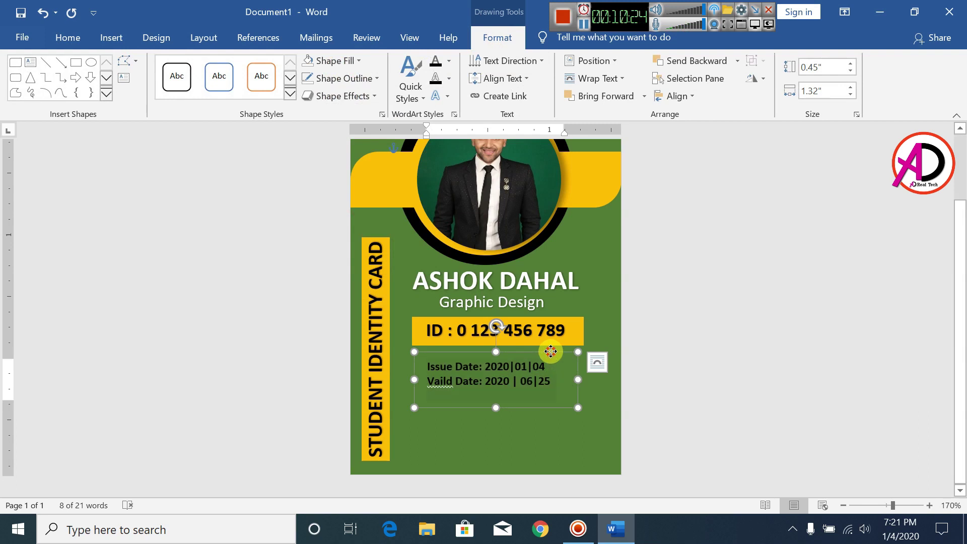
{"action": "right_click", "coordinate": [445, 391]}
{"action": "left_click", "coordinate": [558, 395]}
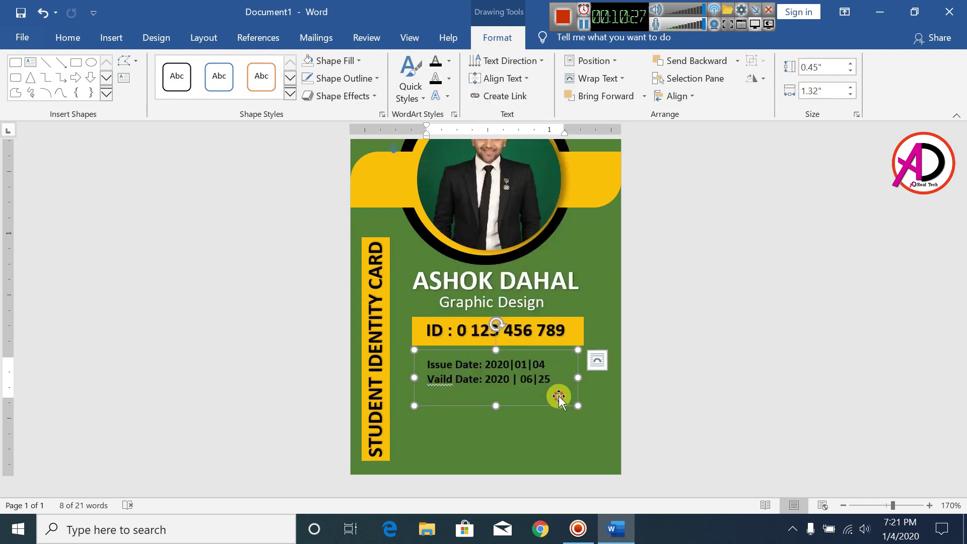
- Correct 'Vaild' to 'Valid' in the second date line
{"action": "left_click", "coordinate": [428, 382]}
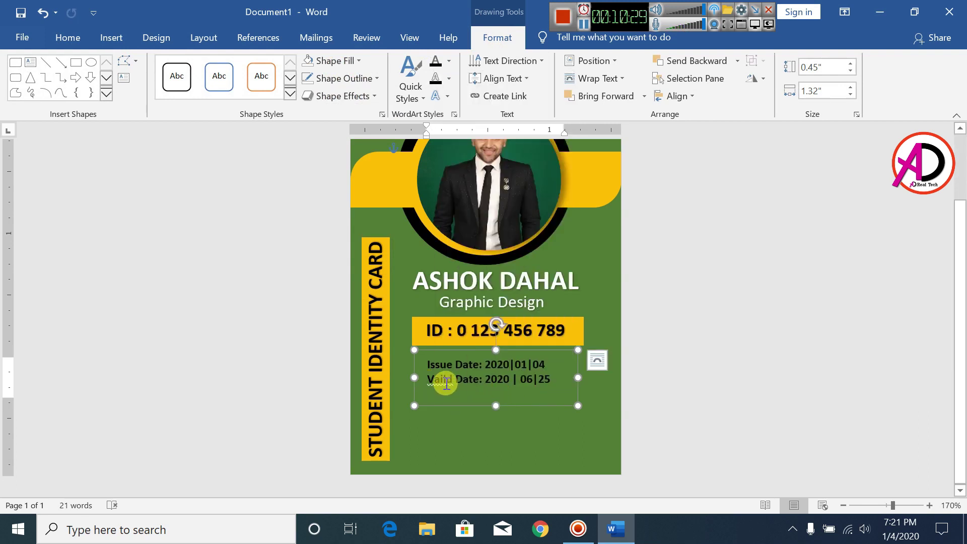
{"action": "left_click", "coordinate": [446, 383]}
{"action": "key", "text": "BackSpace"}
{"action": "key", "text": "BackSpace"}
{"action": "key", "text": "BackSpace"}
{"action": "key", "text": "BackSpace"}
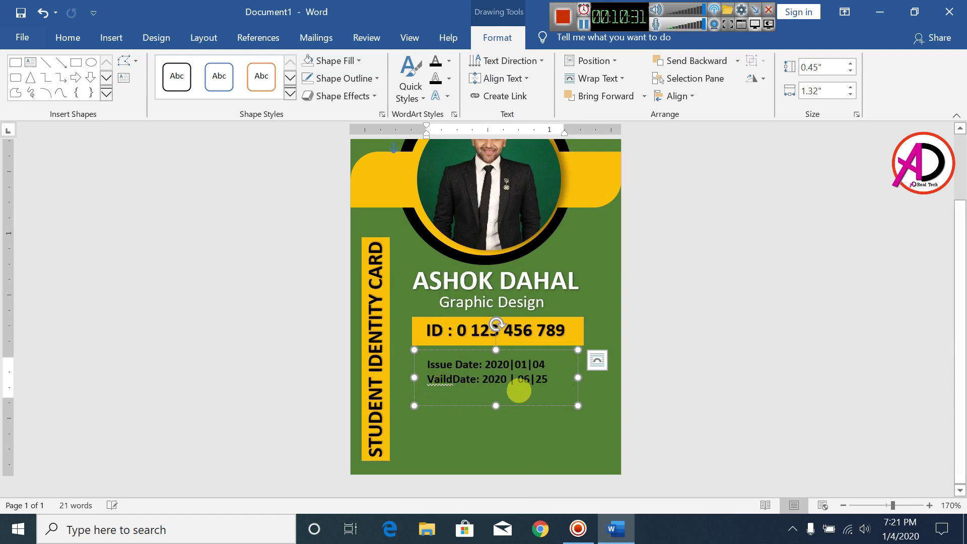
{"action": "type", "text": "lid"}
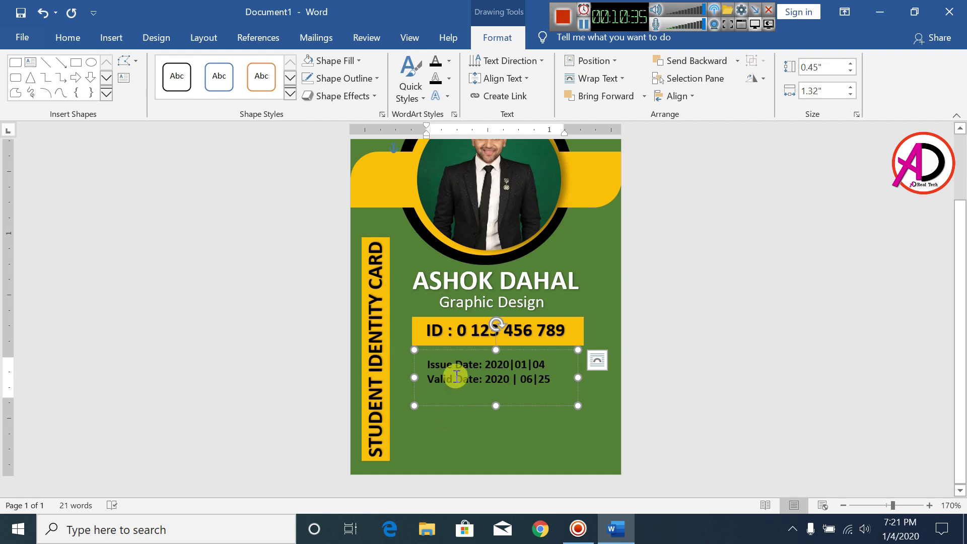
- Make all the date text white and move the box up just under the ID bar
{"action": "key", "text": "ctrl+a"}
{"action": "left_click", "coordinate": [69, 37]}
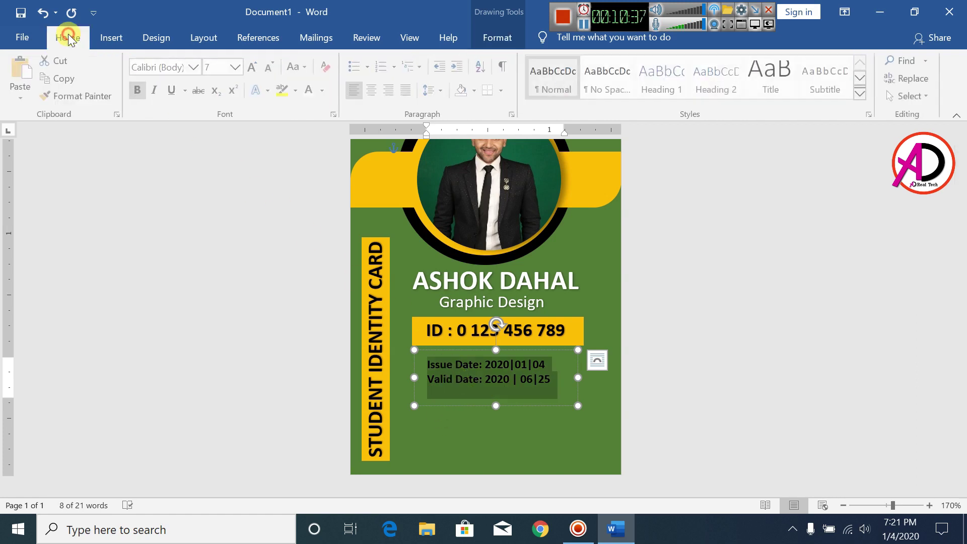
{"action": "left_click", "coordinate": [324, 92]}
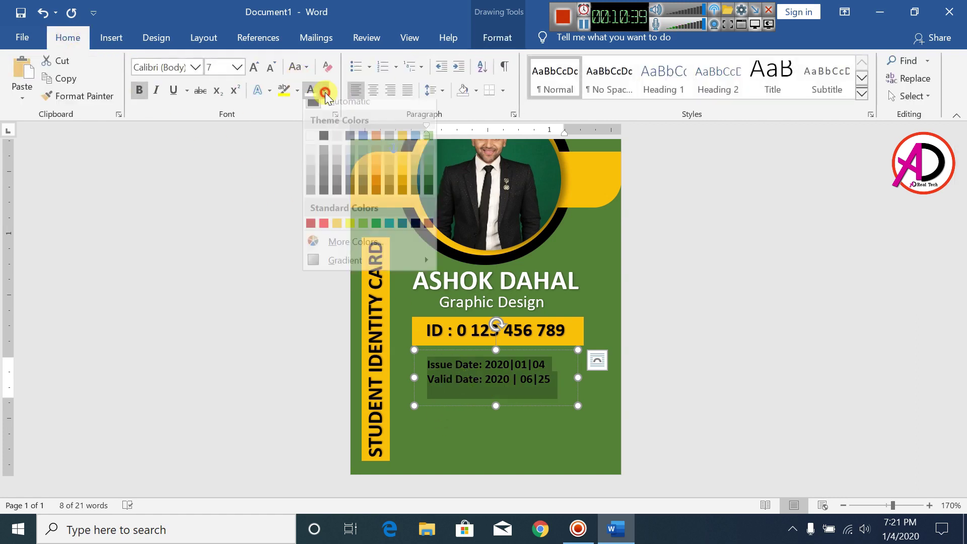
{"action": "left_click", "coordinate": [310, 144]}
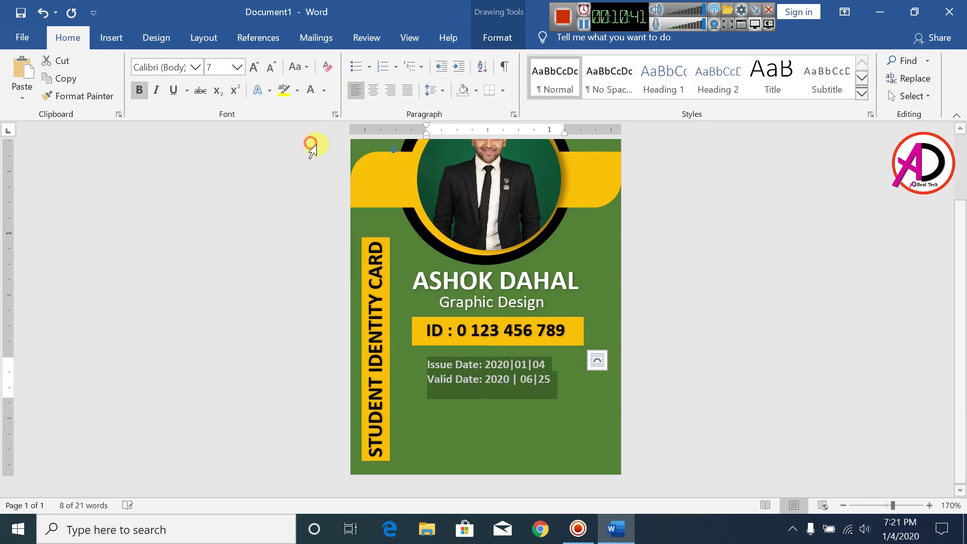
{"action": "left_click_drag", "start_coordinate": [549, 351], "coordinate": [548, 342]}
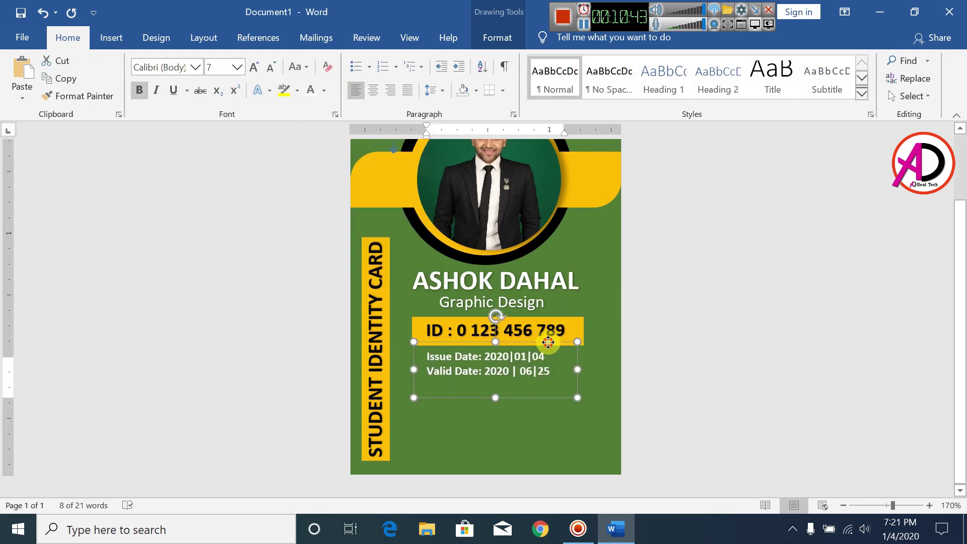
{"action": "left_click", "coordinate": [730, 379]}
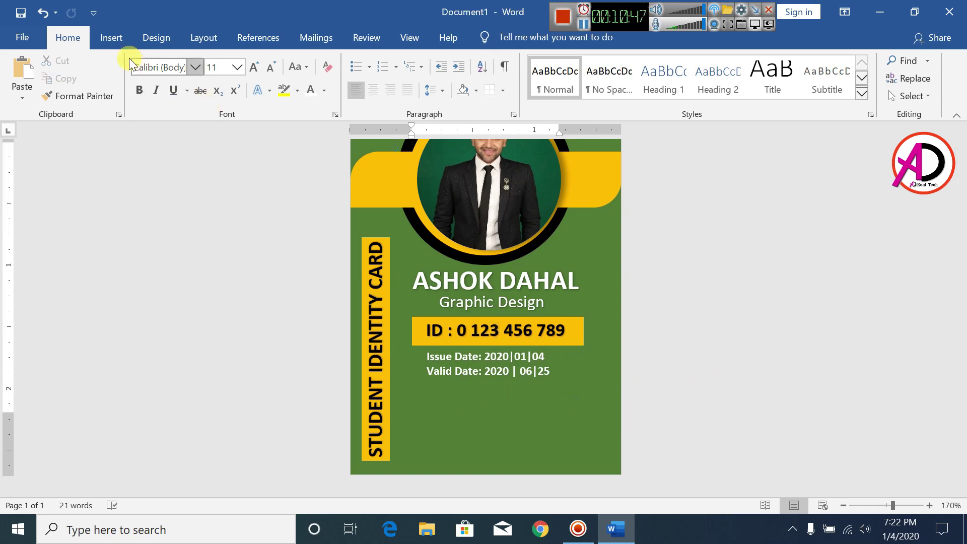
- Draw a small oval circle near the card's bottom-left, beside the vertical label, and shrink it slightly
{"action": "left_click", "coordinate": [113, 41]}
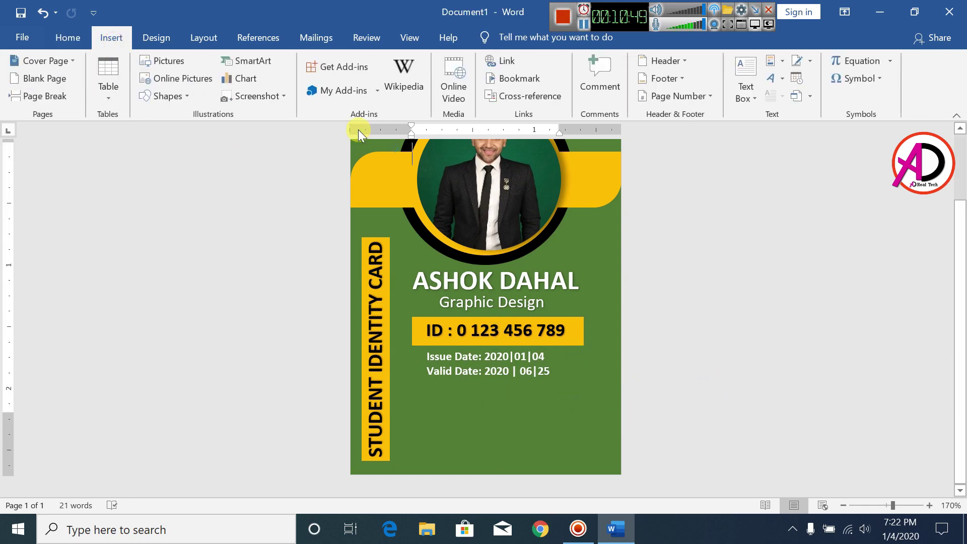
{"action": "left_click", "coordinate": [174, 98]}
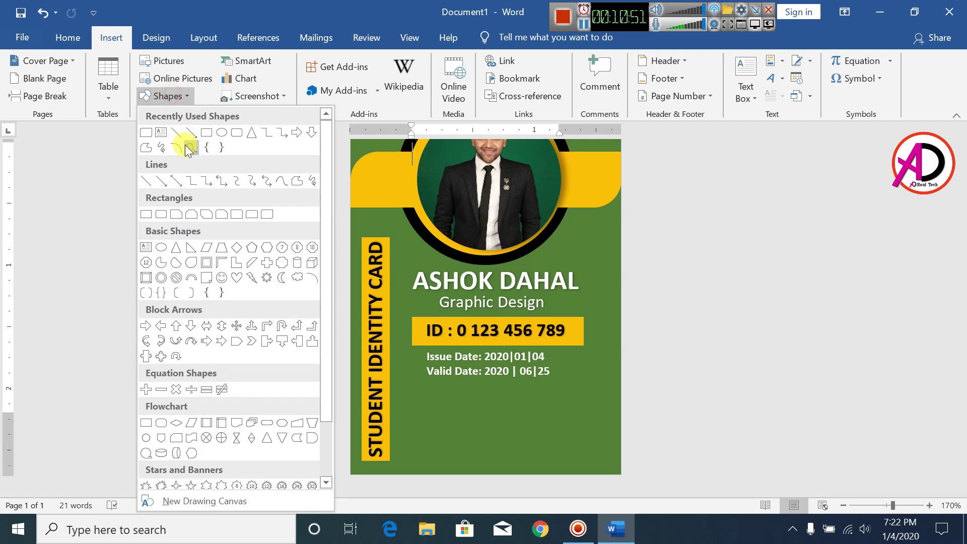
{"action": "left_click", "coordinate": [222, 133]}
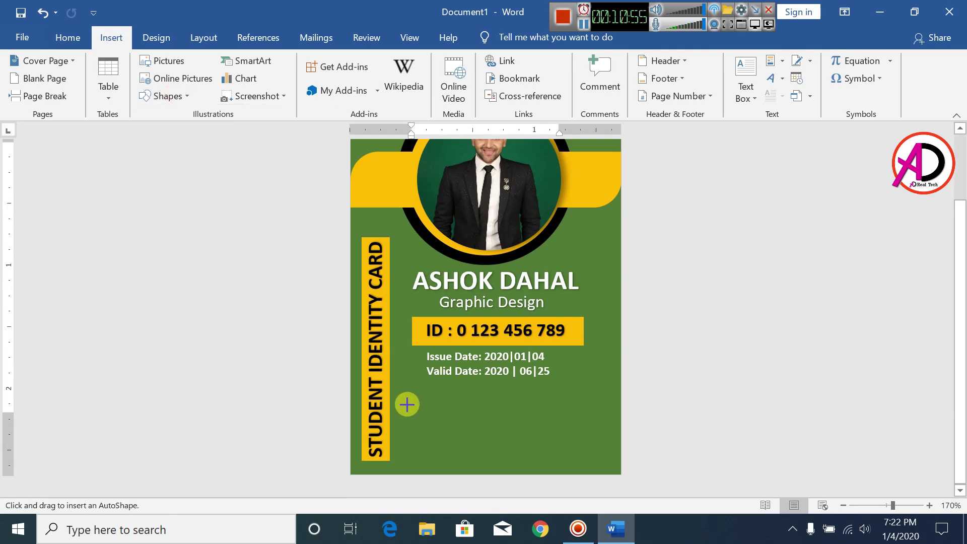
{"action": "mouse_move", "coordinate": [403, 398]}
{"action": "left_mouse_down"}
{"action": "mouse_move", "coordinate": [464, 453]}
{"action": "mouse_move", "coordinate": [424, 430]}
{"action": "left_mouse_up"}
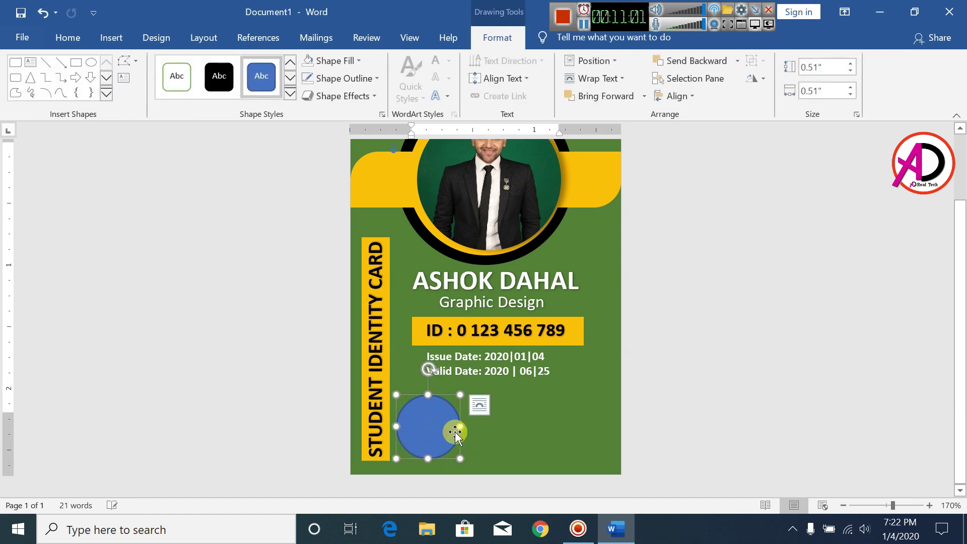
{"action": "left_click_drag", "start_coordinate": [460, 461], "coordinate": [455, 449]}
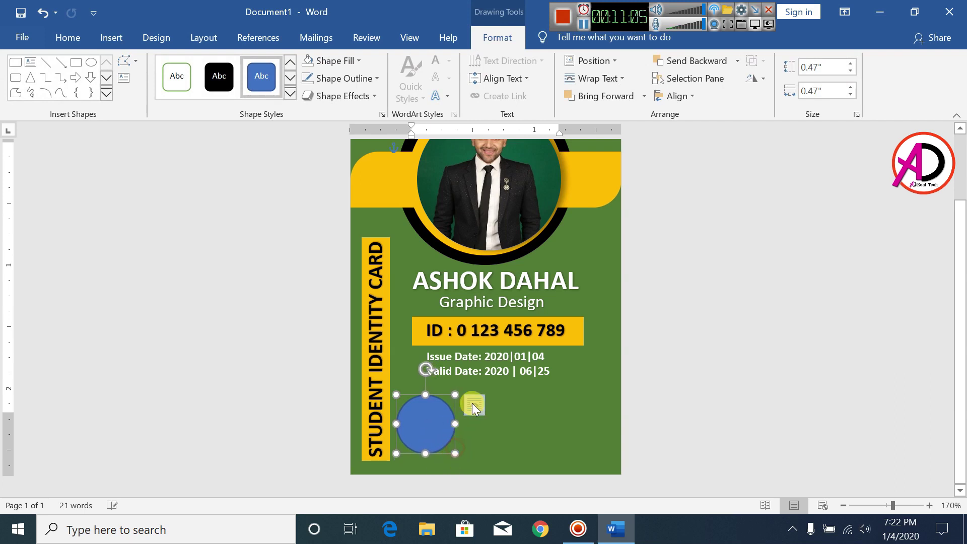
- Fill the circle white and set its outline to No Outline
{"action": "left_click", "coordinate": [356, 61]}
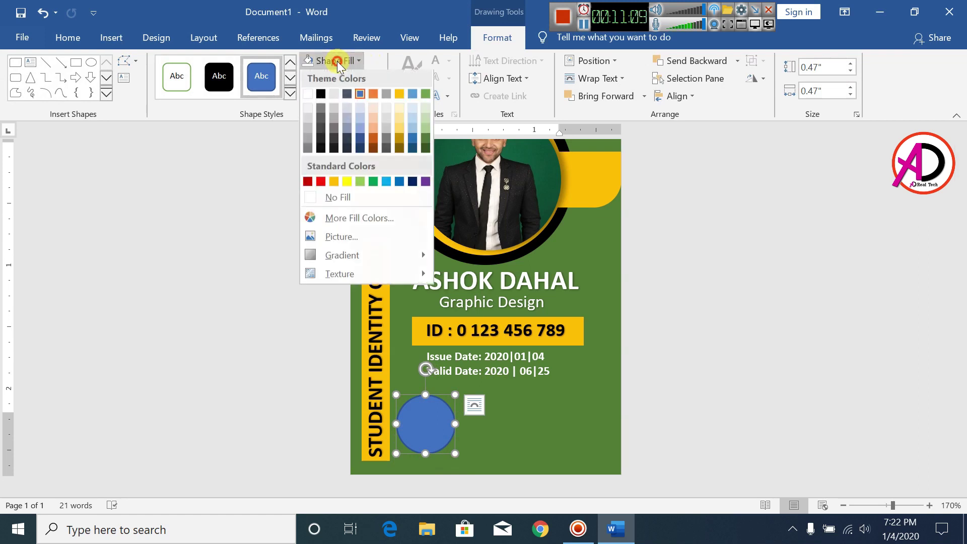
{"action": "left_click", "coordinate": [307, 98]}
{"action": "left_click", "coordinate": [342, 79]}
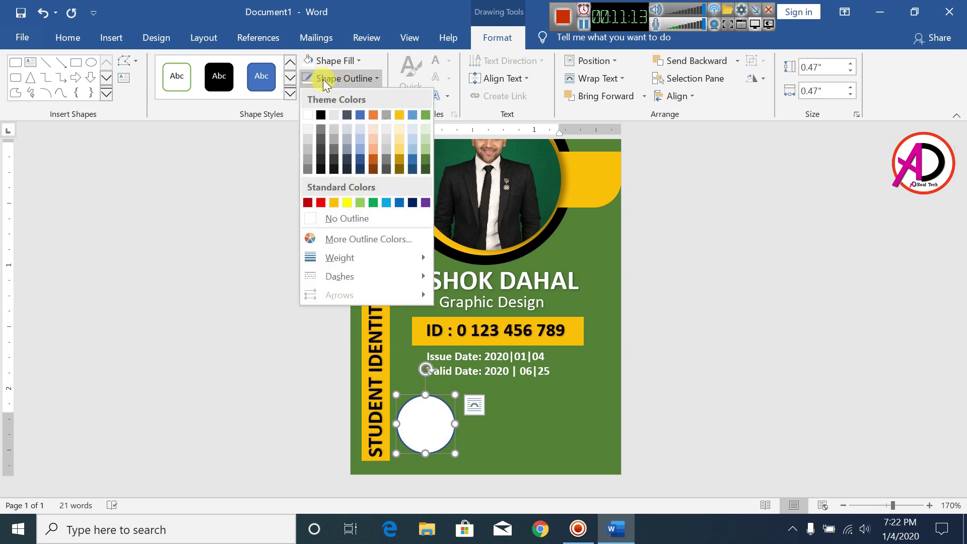
{"action": "left_click", "coordinate": [321, 220]}
{"action": "left_click", "coordinate": [722, 391]}
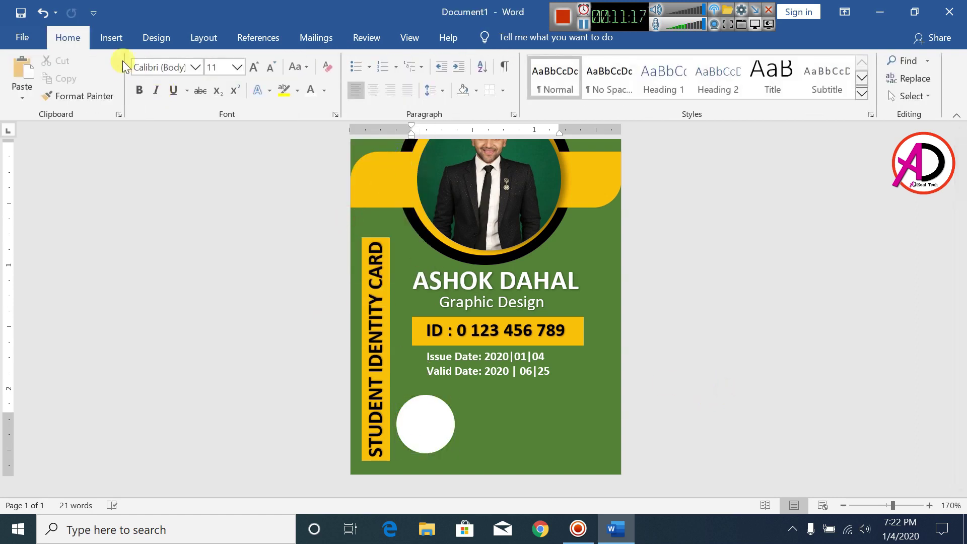
{"action": "left_click", "coordinate": [118, 31]}
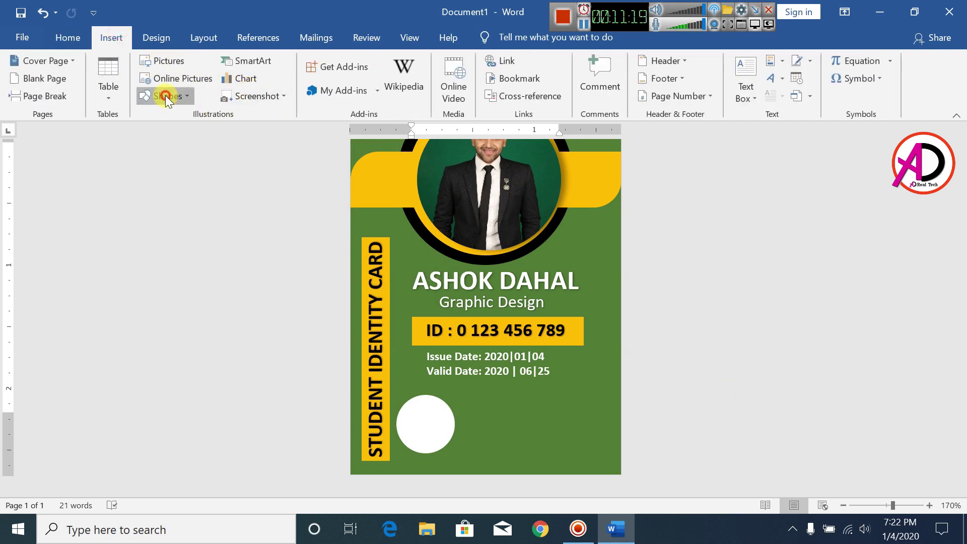
- Draw a Single Corner Rounded rectangle and size it into a bar beside the white circle
{"action": "left_click", "coordinate": [166, 97]}
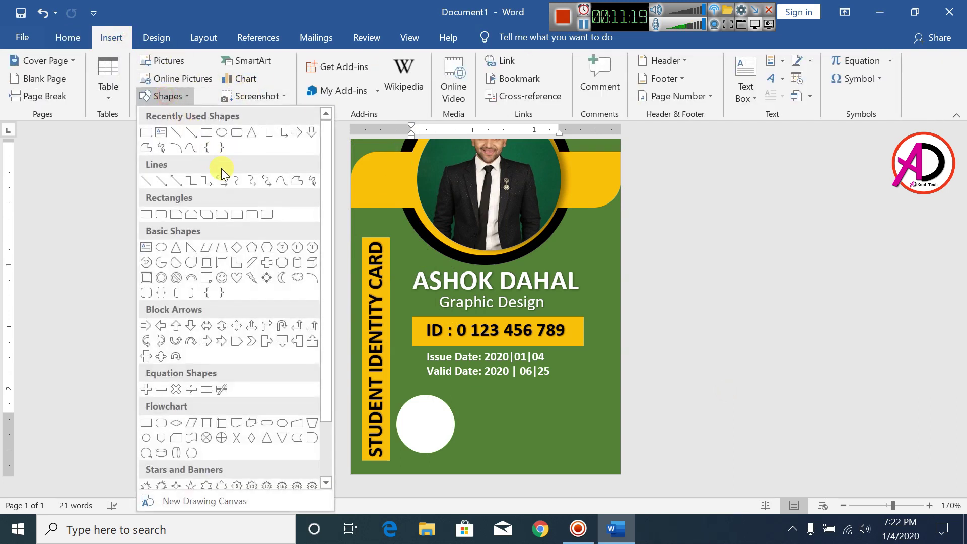
{"action": "left_click", "coordinate": [238, 219]}
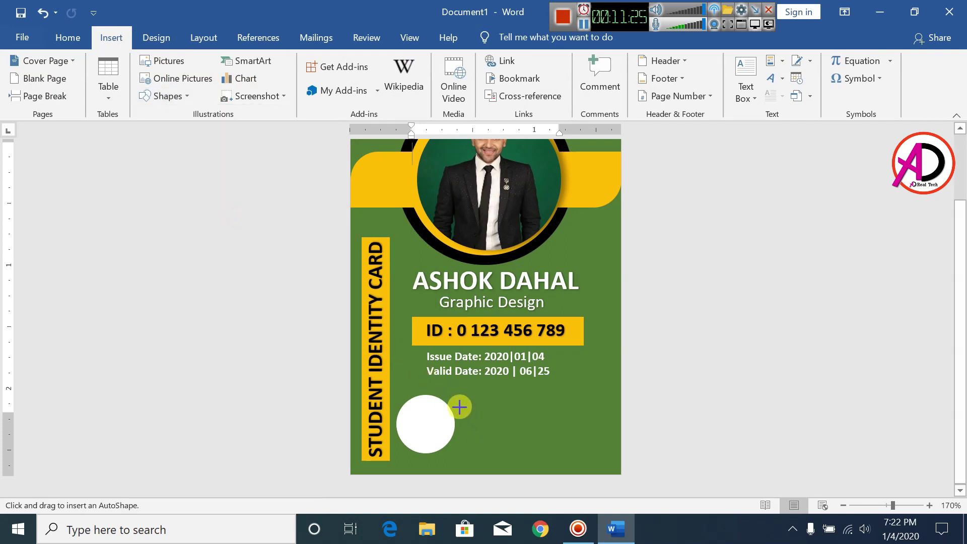
{"action": "mouse_move", "coordinate": [460, 291]}
{"action": "left_mouse_down"}
{"action": "mouse_move", "coordinate": [525, 425]}
{"action": "mouse_move", "coordinate": [492, 380]}
{"action": "mouse_move", "coordinate": [489, 319]}
{"action": "mouse_move", "coordinate": [395, 306]}
{"action": "left_mouse_up"}
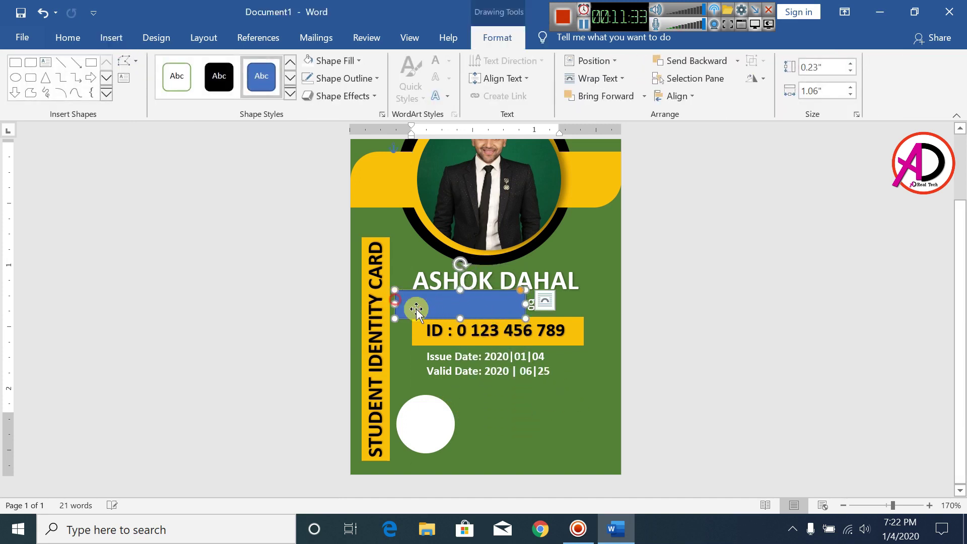
{"action": "left_click_drag", "start_coordinate": [475, 307], "coordinate": [512, 405]}
{"action": "mouse_move", "coordinate": [560, 425]}
{"action": "left_mouse_down"}
{"action": "mouse_move", "coordinate": [600, 434]}
{"action": "mouse_move", "coordinate": [576, 424]}
{"action": "left_mouse_up"}
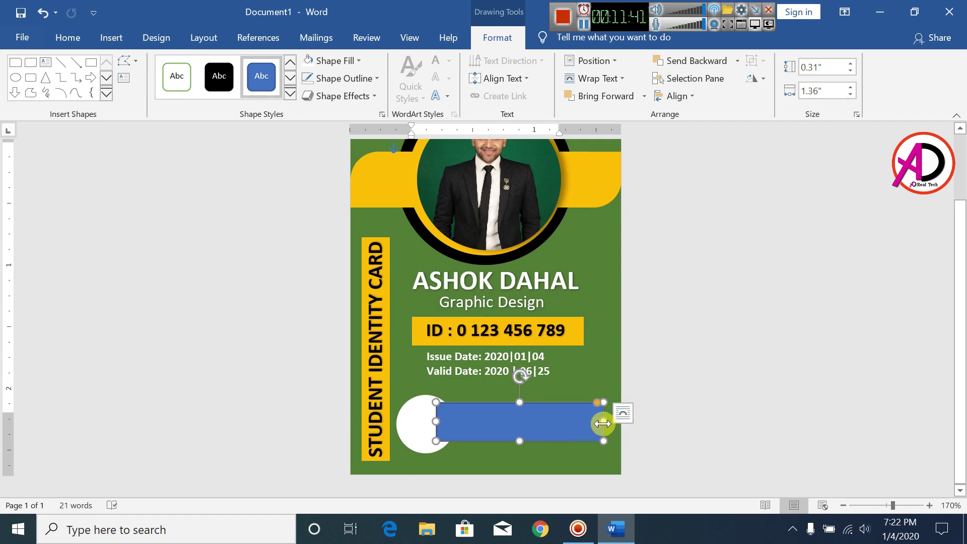
{"action": "left_click_drag", "start_coordinate": [435, 402], "coordinate": [431, 401]}
{"action": "left_click_drag", "start_coordinate": [532, 442], "coordinate": [533, 444]}
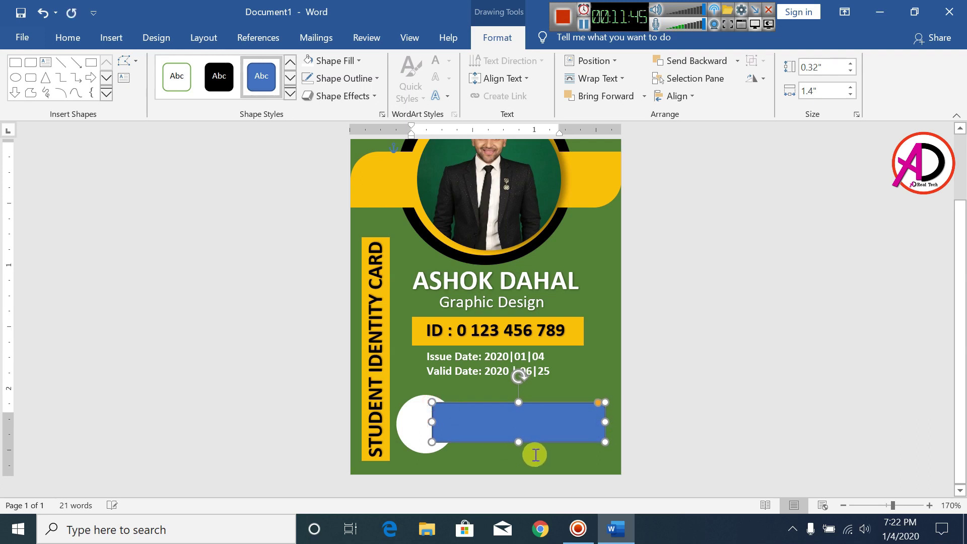
{"action": "left_click_drag", "start_coordinate": [604, 422], "coordinate": [589, 403]}
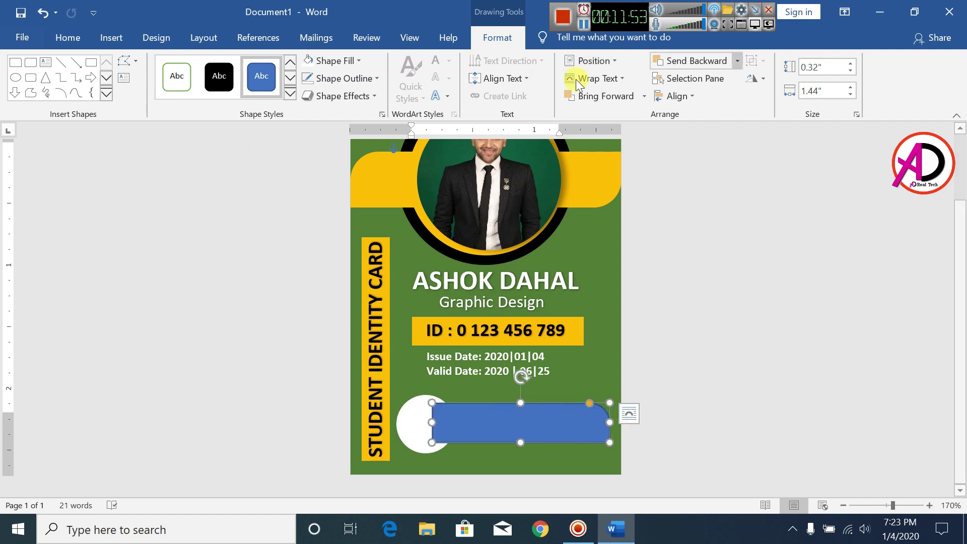
- Fill the bar white, remove its outline, and nudge it down slightly
{"action": "left_click", "coordinate": [332, 62]}
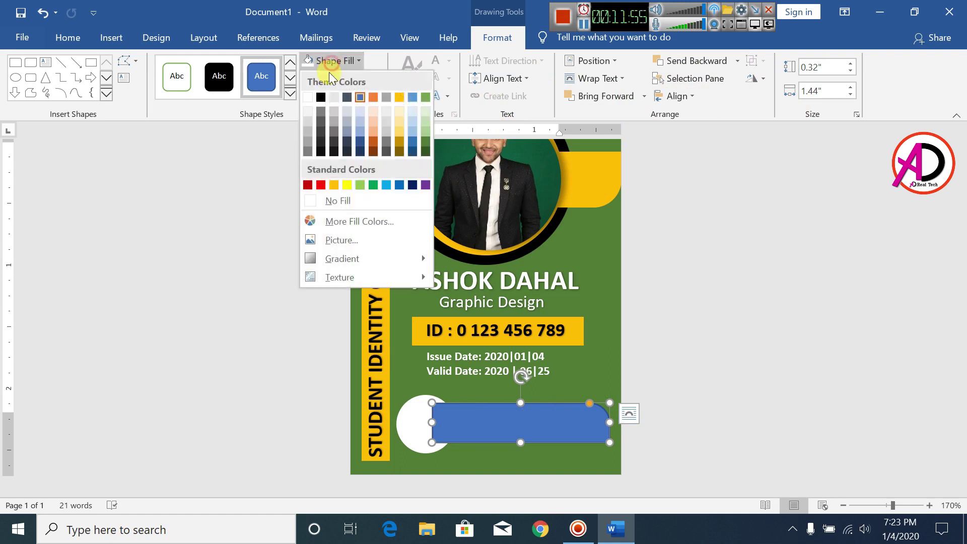
{"action": "left_click", "coordinate": [306, 98]}
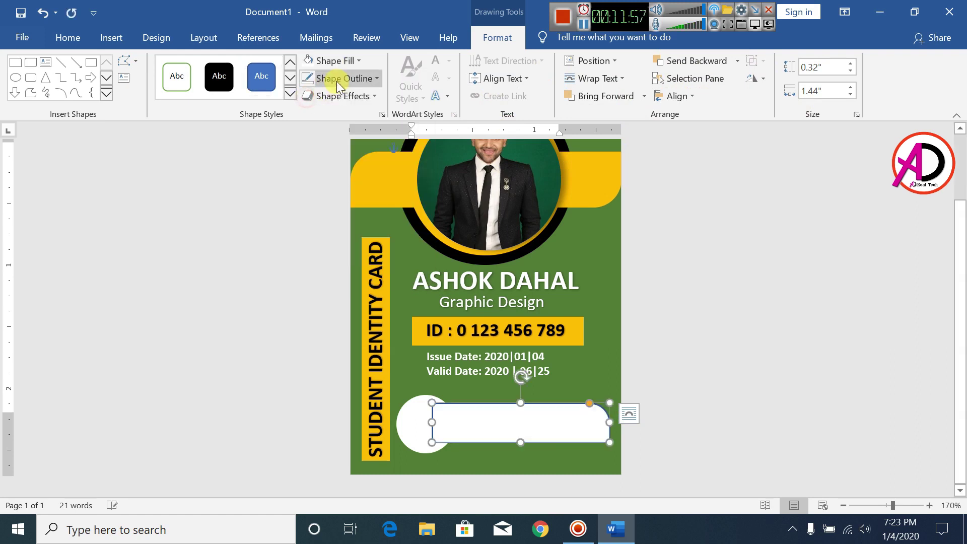
{"action": "left_click", "coordinate": [339, 79]}
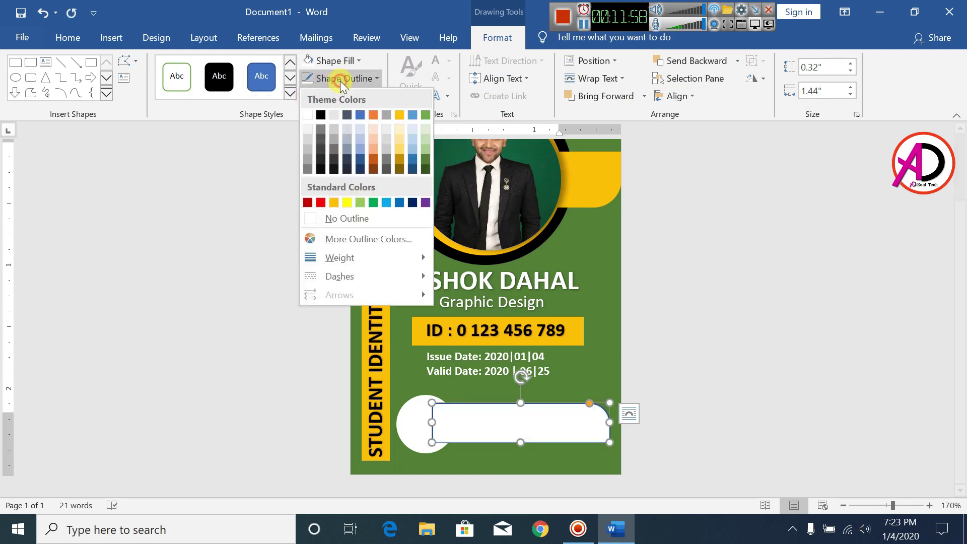
{"action": "left_click", "coordinate": [344, 218]}
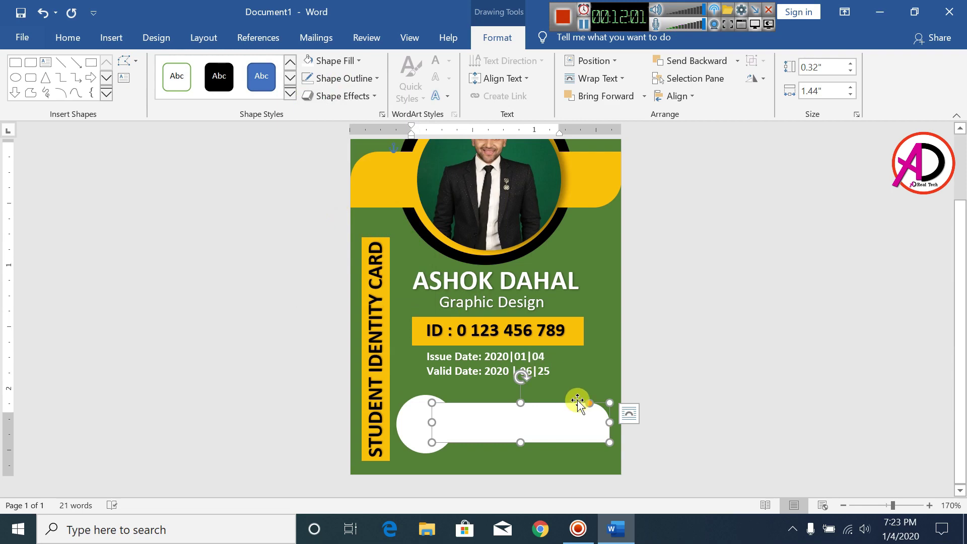
{"action": "key", "text": "Down"}
{"action": "key", "text": "Down"}
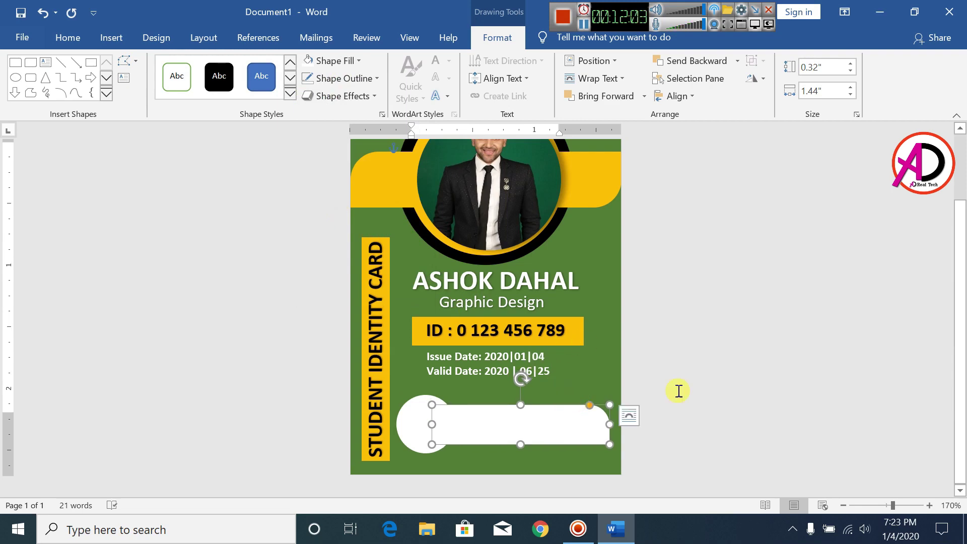
- Send the white bar one layer backward so the circle stays in front
{"action": "left_click", "coordinate": [706, 399]}
{"action": "left_click", "coordinate": [520, 423]}
{"action": "left_click", "coordinate": [718, 405]}
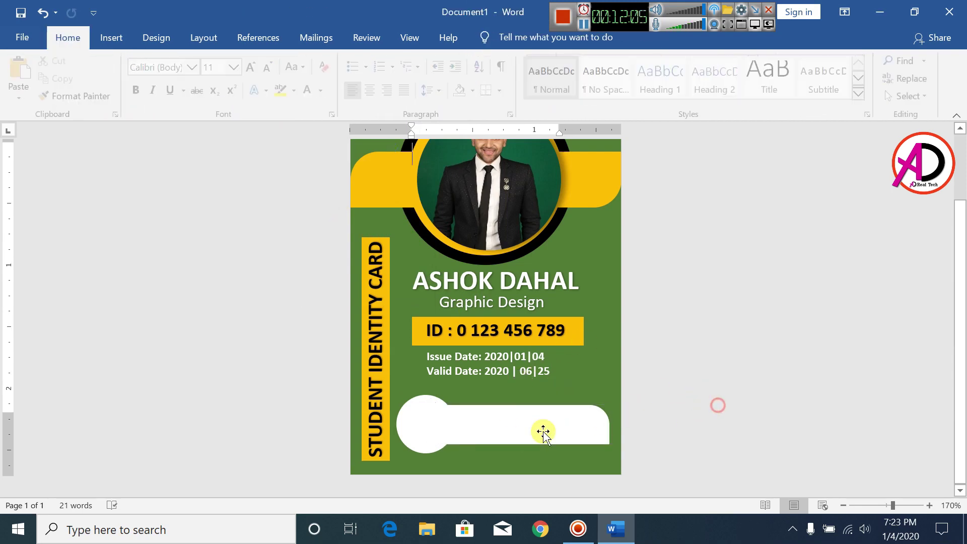
{"action": "left_click", "coordinate": [525, 428]}
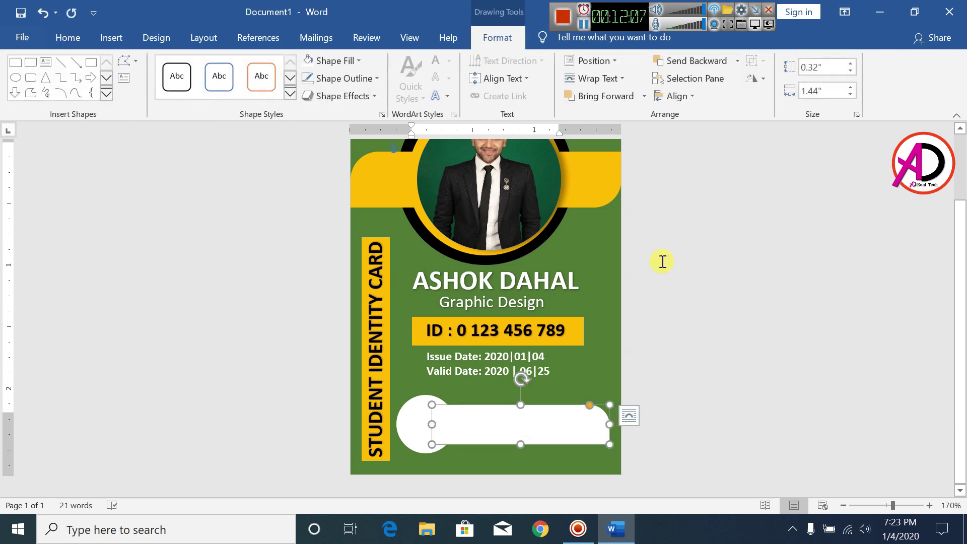
{"action": "left_click", "coordinate": [693, 60]}
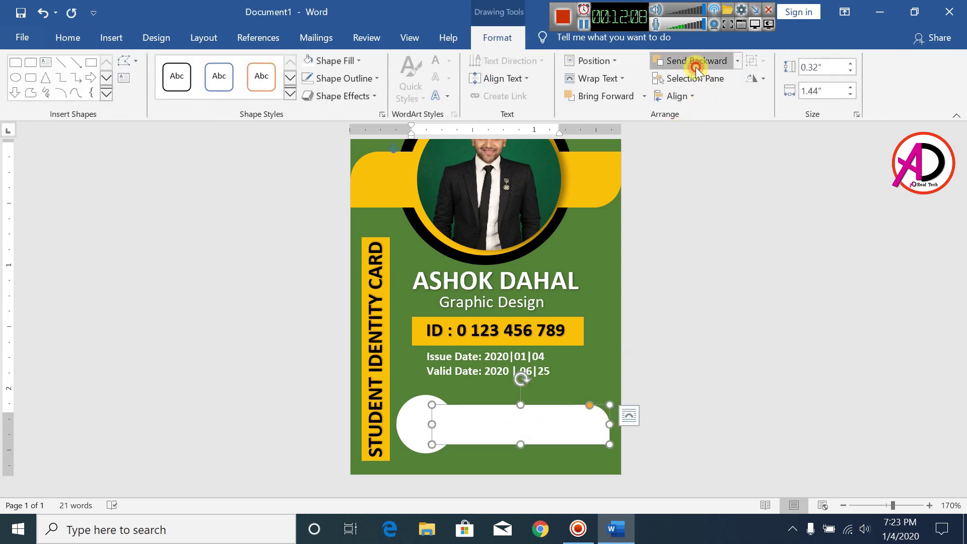
{"action": "left_click", "coordinate": [728, 298]}
{"action": "left_click", "coordinate": [421, 416]}
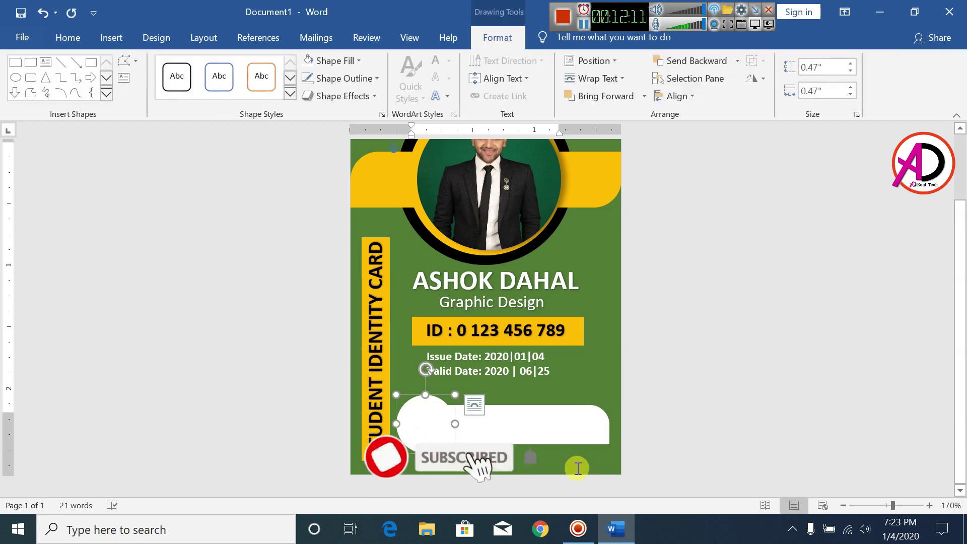
{"action": "left_click", "coordinate": [745, 403]}
{"action": "left_click", "coordinate": [111, 41]}
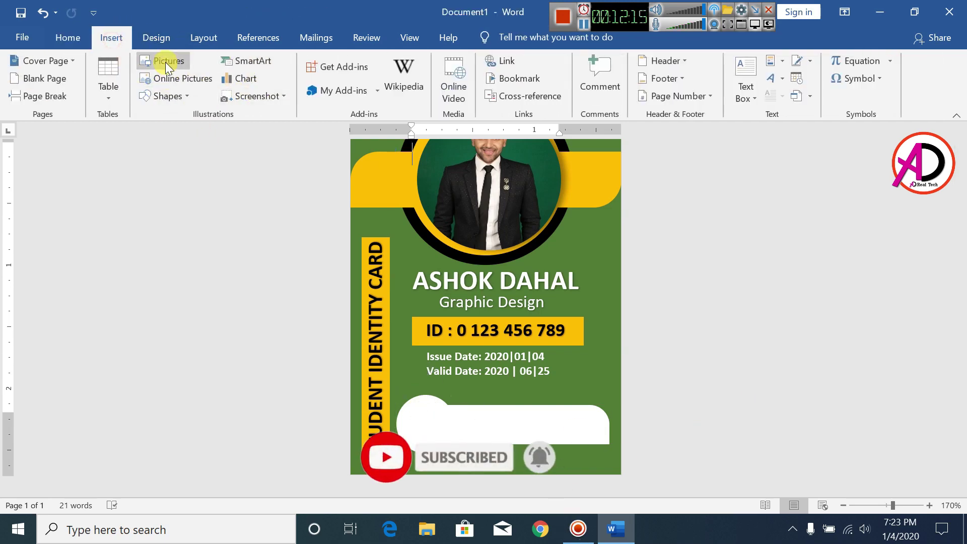
- Insert the school logo picture from the New Volume (E:) drive
{"action": "left_click", "coordinate": [165, 62]}
{"action": "left_click", "coordinate": [50, 265]}
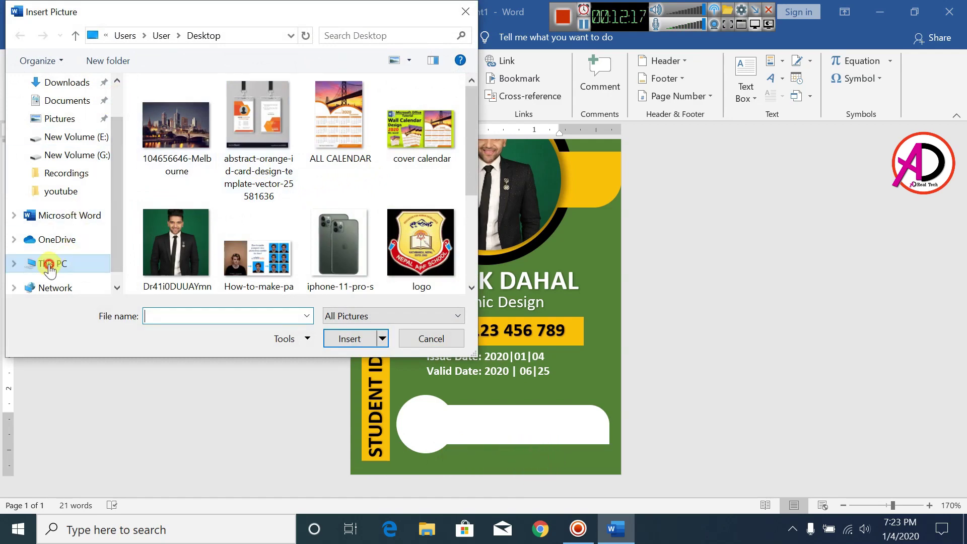
{"action": "scroll", "coordinate": [410, 221], "scroll_direction": "down", "scroll_amount": 3}
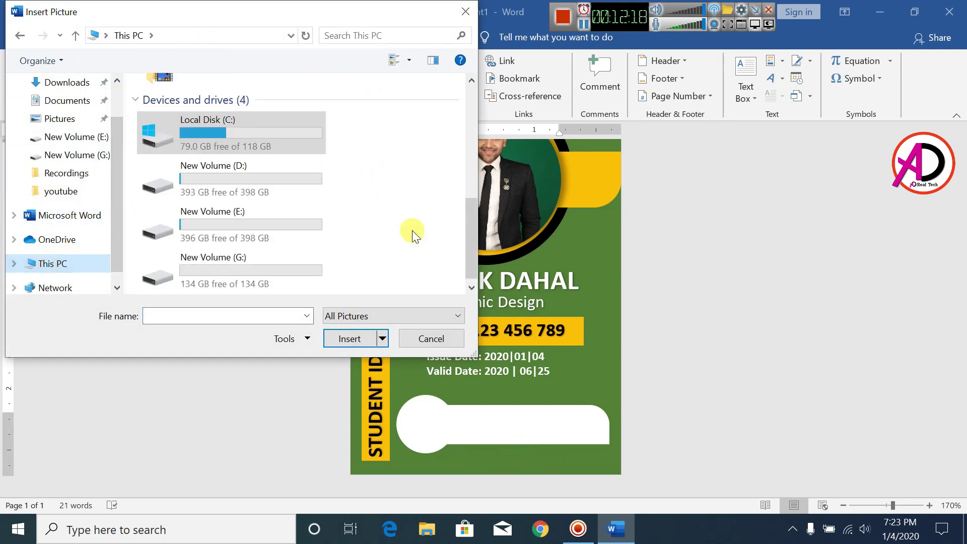
{"action": "double_click", "coordinate": [249, 226]}
{"action": "left_click", "coordinate": [256, 228]}
{"action": "left_click", "coordinate": [352, 341]}
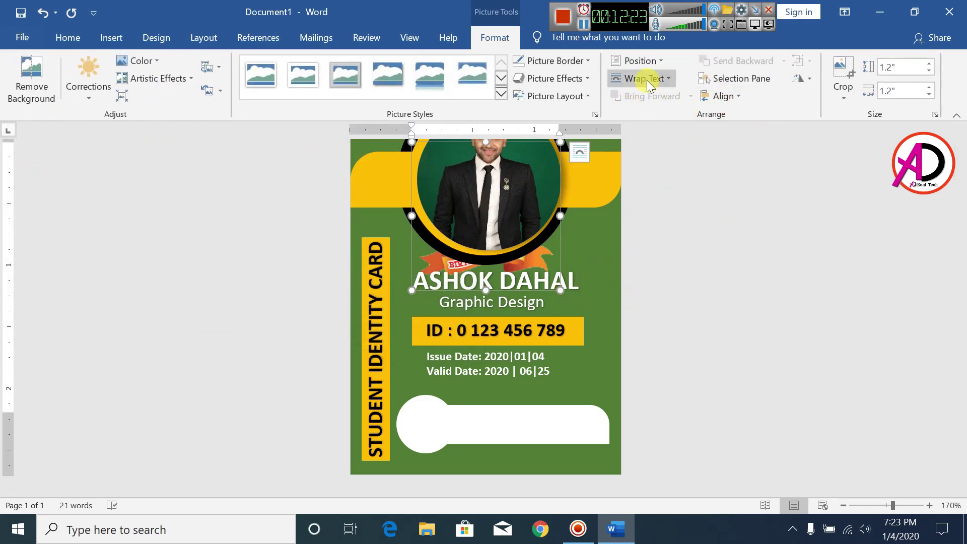
- Set the logo to In Front of Text, shrink it and place it inside the white circle
{"action": "left_click", "coordinate": [646, 83]}
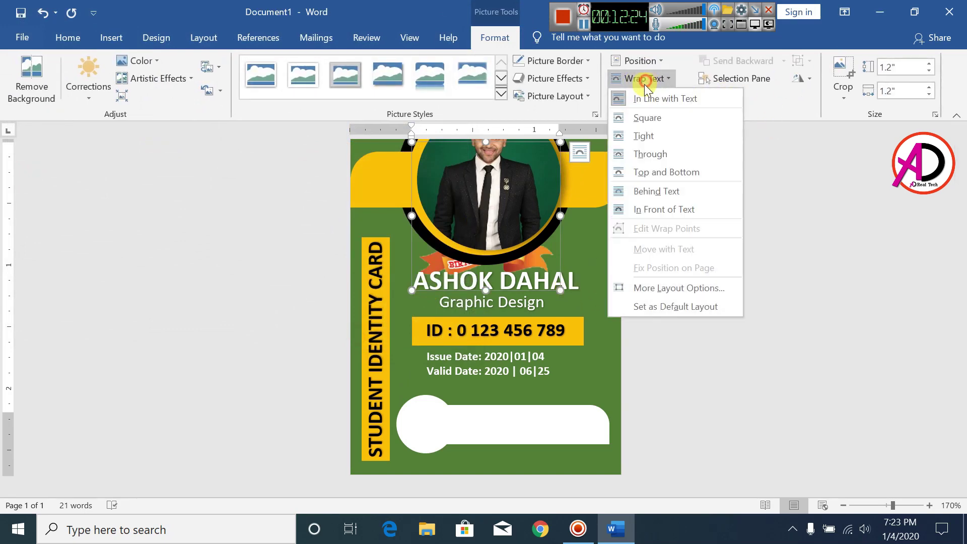
{"action": "left_click", "coordinate": [651, 211]}
{"action": "left_click_drag", "start_coordinate": [560, 288], "coordinate": [432, 415]}
{"action": "key", "text": "Left"}
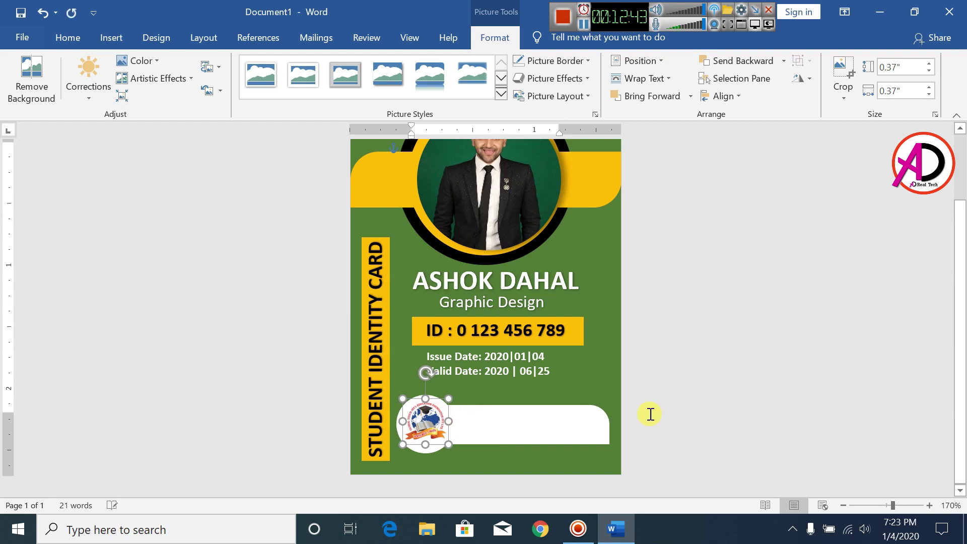
{"action": "left_click", "coordinate": [614, 390]}
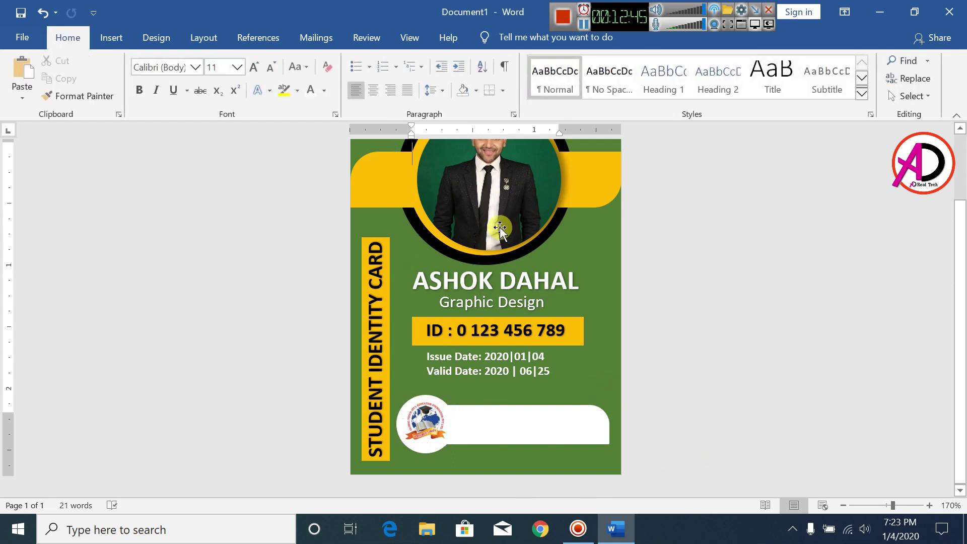
- Add a first-style black WordArt box, shrink its text, and move it onto the white bar
{"action": "left_click", "coordinate": [112, 40]}
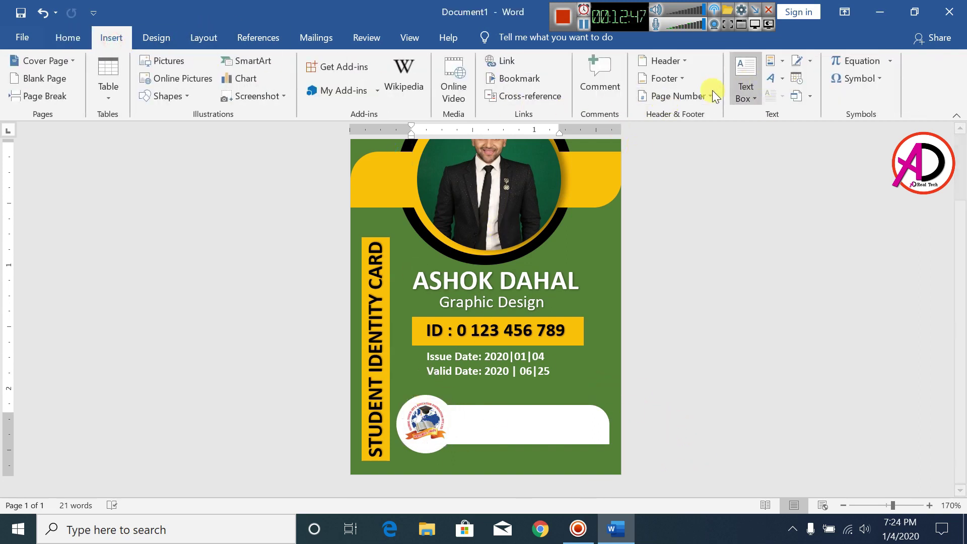
{"action": "left_click", "coordinate": [773, 79]}
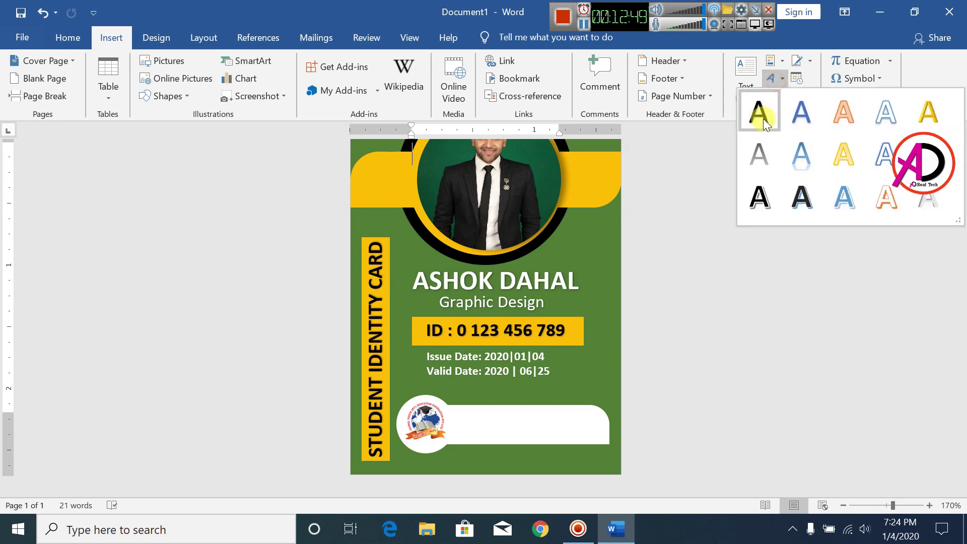
{"action": "left_click", "coordinate": [769, 119]}
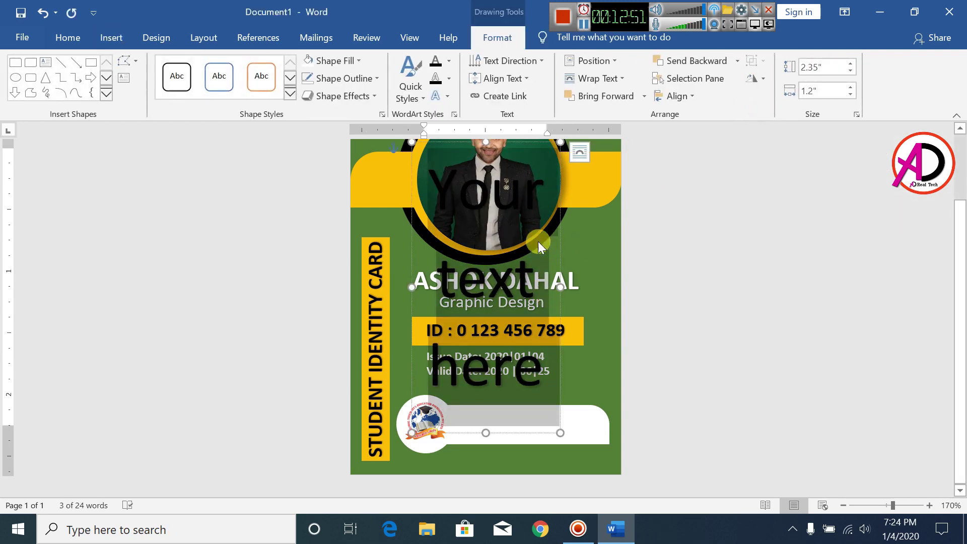
{"action": "left_click", "coordinate": [69, 37]}
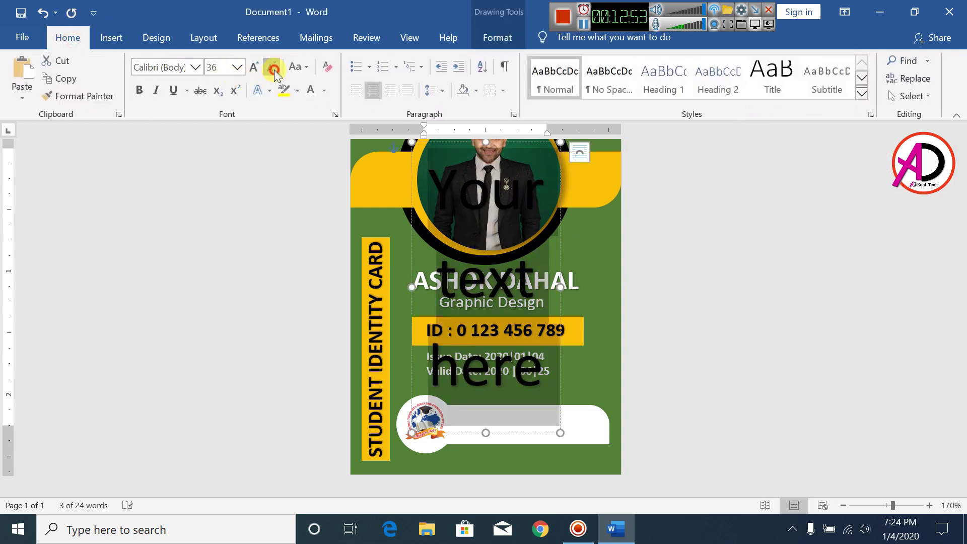
{"action": "left_click", "coordinate": [274, 69]}
{"action": "left_click", "coordinate": [274, 70]}
{"action": "left_click", "coordinate": [273, 70]}
{"action": "left_click", "coordinate": [274, 69]}
{"action": "left_click", "coordinate": [274, 69]}
{"action": "left_click", "coordinate": [274, 70]}
{"action": "left_click", "coordinate": [273, 69]}
{"action": "left_click", "coordinate": [274, 70]}
{"action": "left_click", "coordinate": [274, 70]}
{"action": "left_click", "coordinate": [274, 70]}
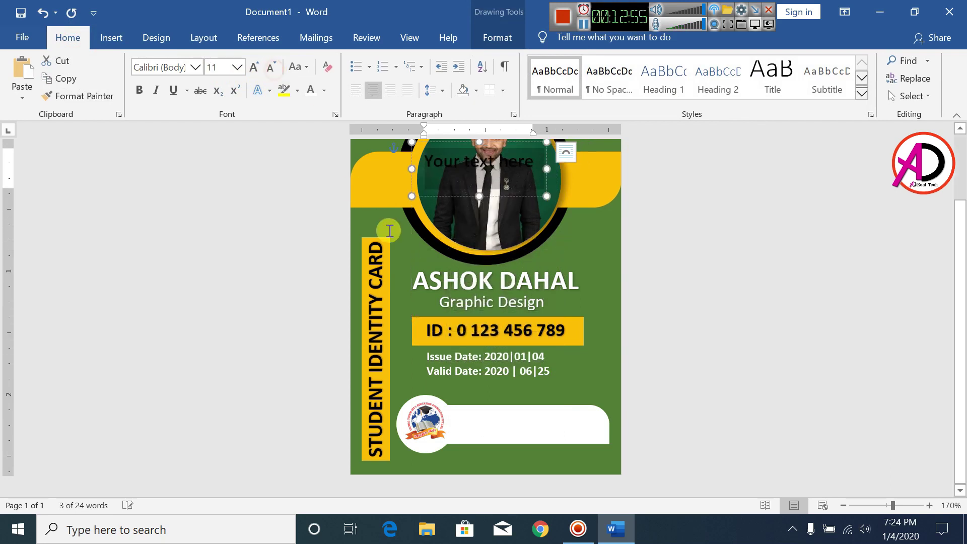
{"action": "left_click_drag", "start_coordinate": [423, 196], "coordinate": [447, 449]}
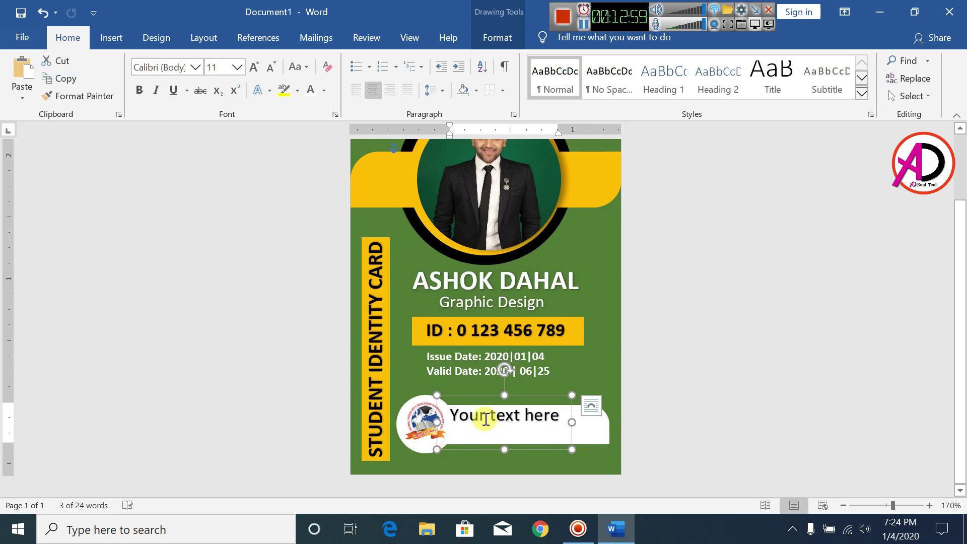
- Replace the WordArt text with 'TYPE YOUR COMPANY NAME HERE' and reduce its font size
{"action": "left_click_drag", "start_coordinate": [484, 418], "coordinate": [600, 447]}
{"action": "type", "text": "typ"}
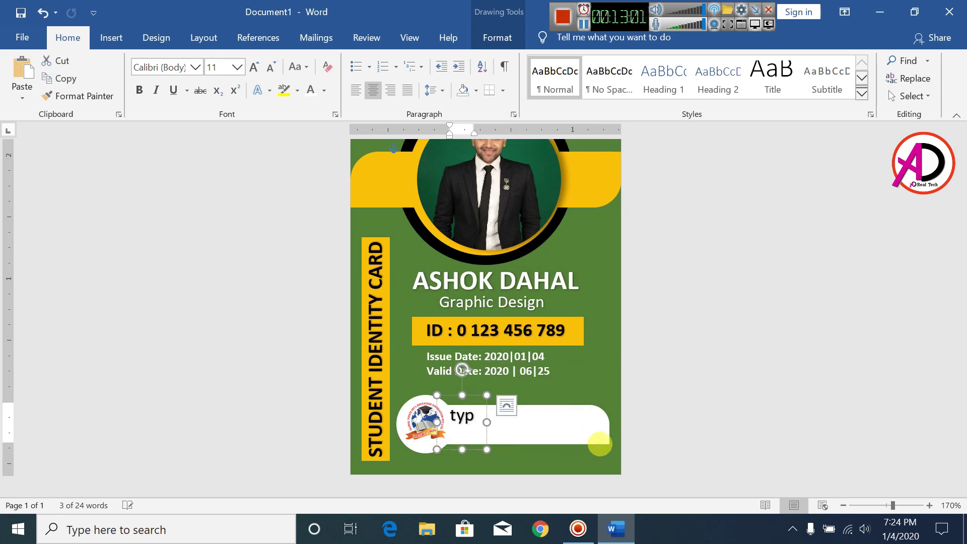
{"action": "key", "text": "BackSpace"}
{"action": "key", "text": "BackSpace"}
{"action": "key", "text": "BackSpace"}
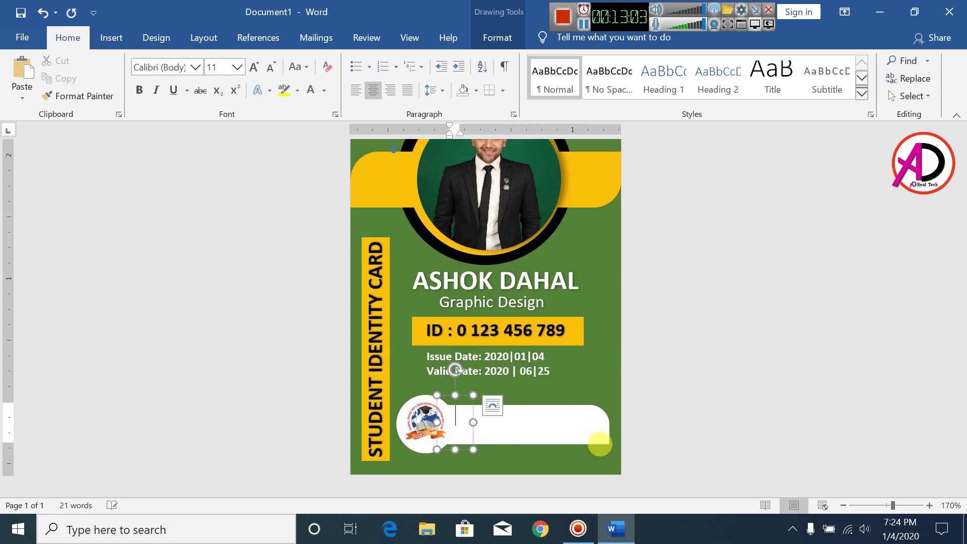
{"action": "type", "text": "TYPE"}
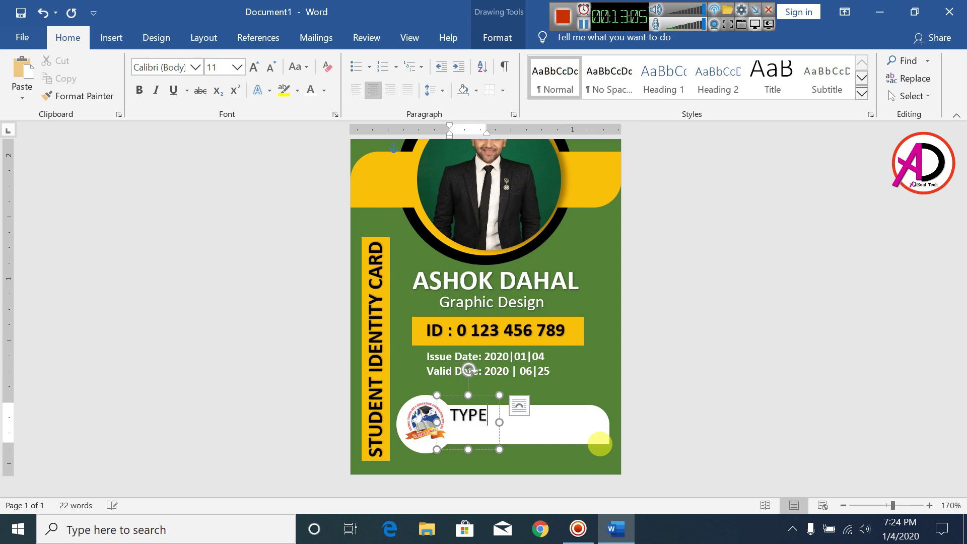
{"action": "type", "text": " YOUR COM"}
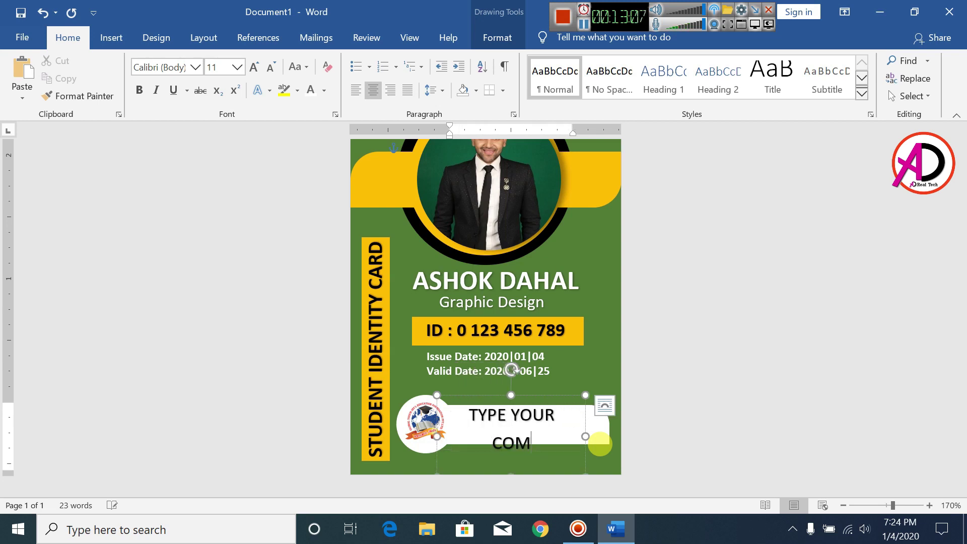
{"action": "type", "text": "P"}
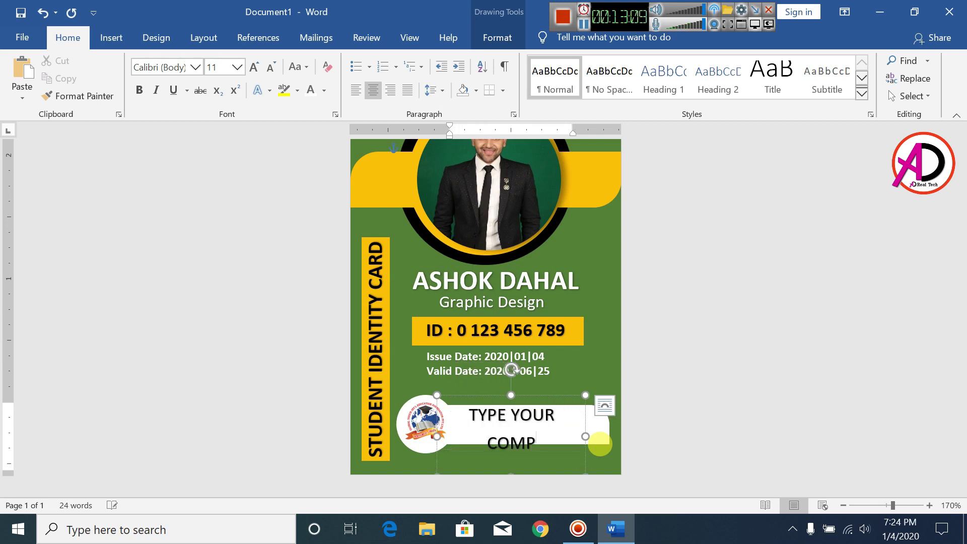
{"action": "type", "text": "ANY NAME"}
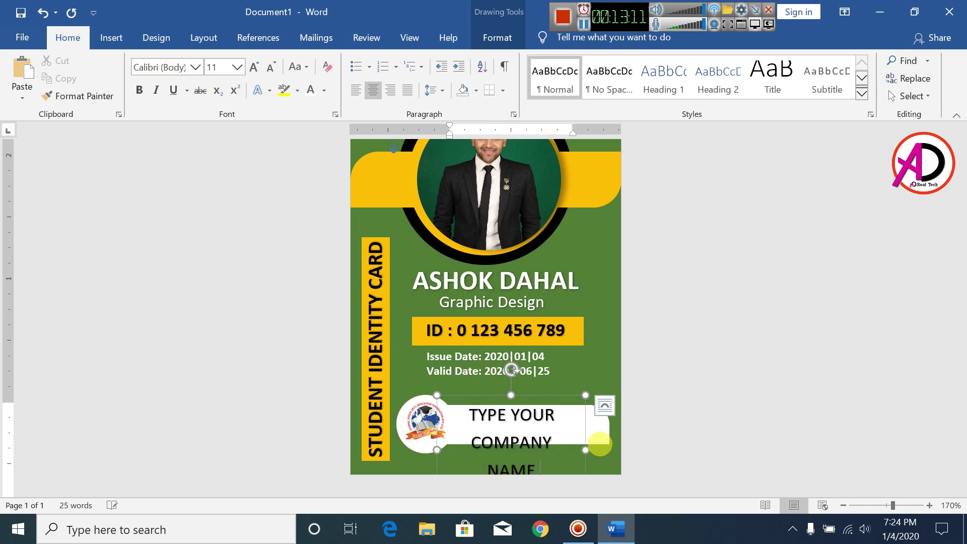
{"action": "type", "text": " HERE"}
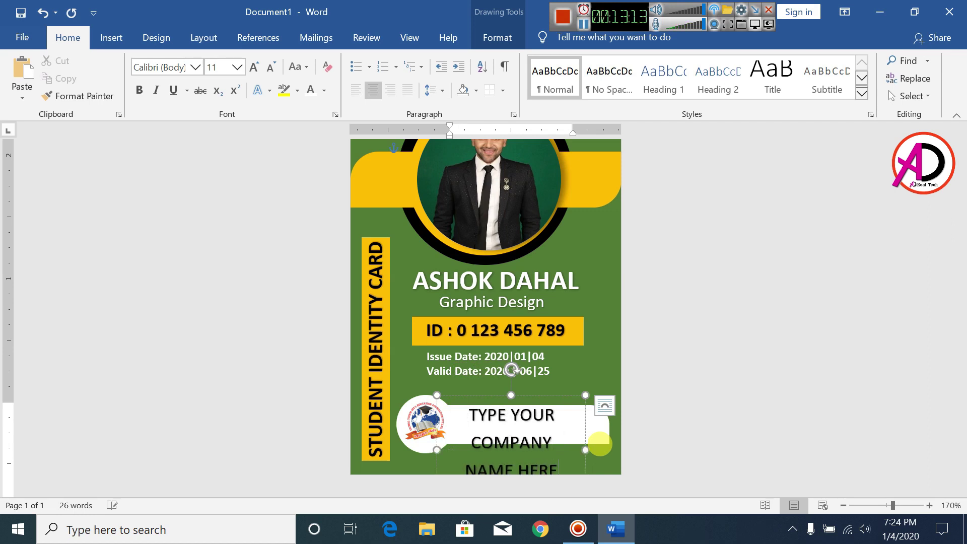
{"action": "key", "text": "ctrl+a"}
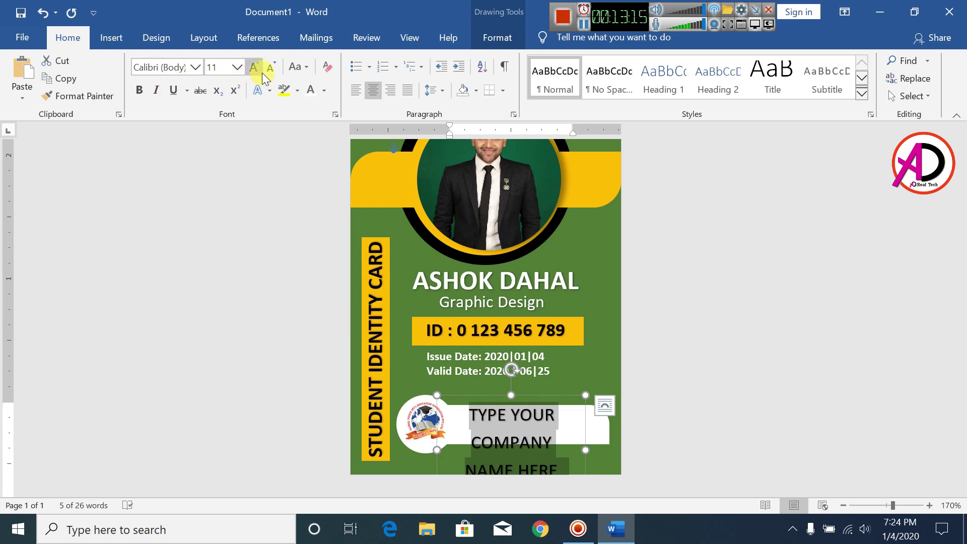
{"action": "left_click", "coordinate": [273, 69]}
{"action": "left_click", "coordinate": [273, 69]}
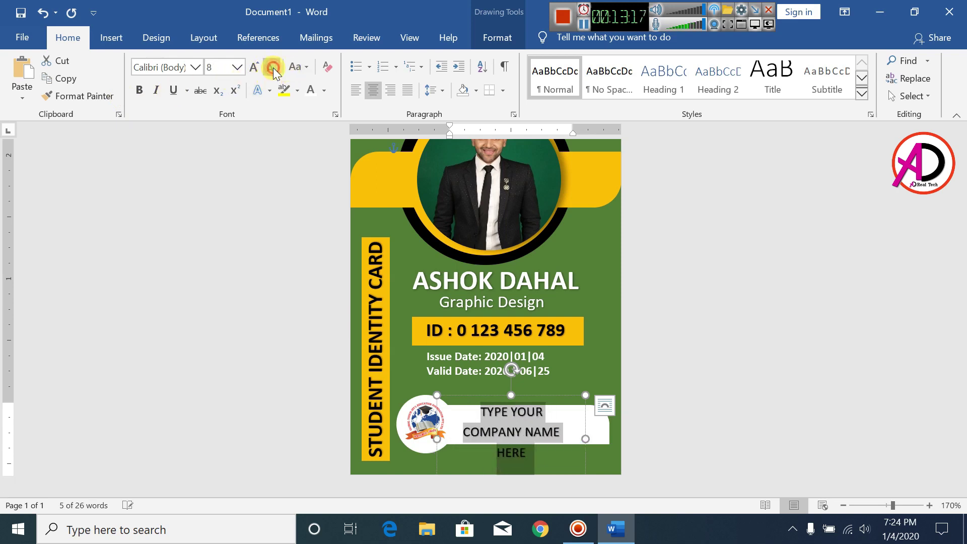
{"action": "left_click", "coordinate": [273, 69]}
{"action": "left_click", "coordinate": [273, 69]}
{"action": "left_click", "coordinate": [273, 69]}
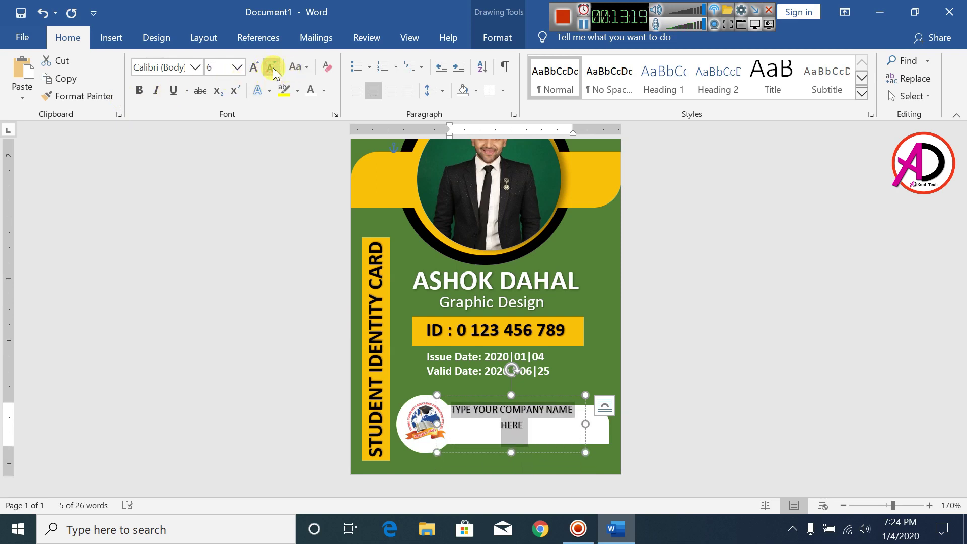
- Delete 'YOUR' and 'TYPE' and set size 7 so 'COMPANY NAME HERE' fits one line
{"action": "left_click", "coordinate": [504, 411]}
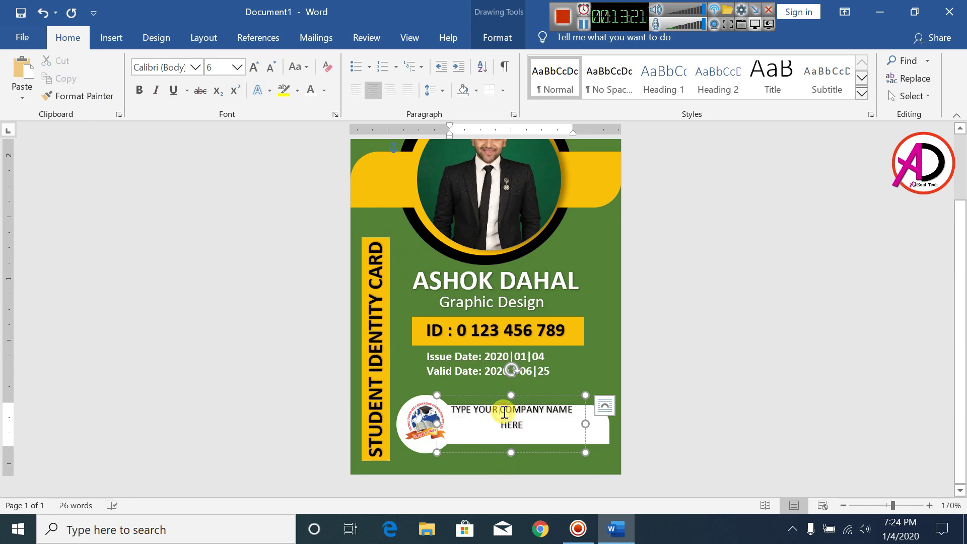
{"action": "key", "text": "BackSpace"}
{"action": "key", "text": "BackSpace"}
{"action": "key", "text": "BackSpace"}
{"action": "key", "text": "BackSpace"}
{"action": "key", "text": "BackSpace"}
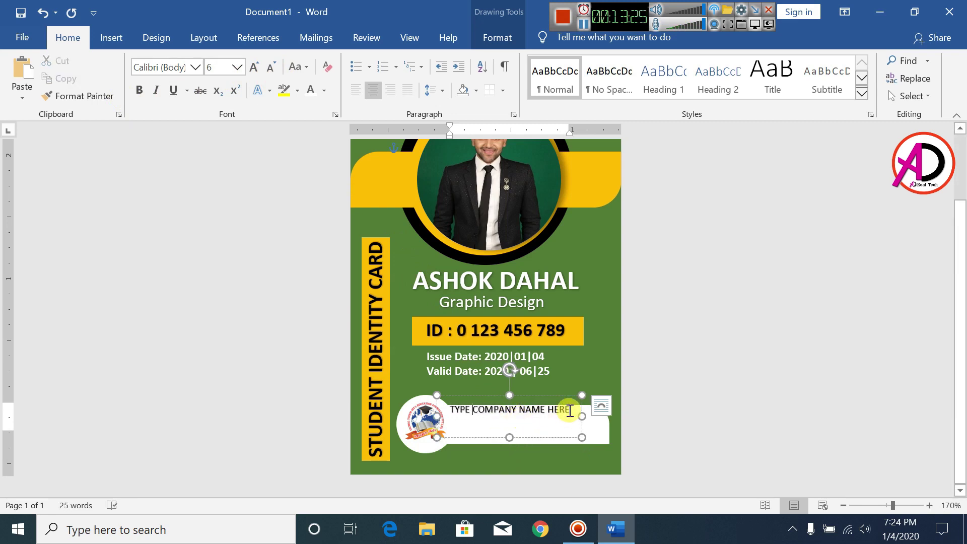
{"action": "left_click_drag", "start_coordinate": [569, 409], "coordinate": [458, 413]}
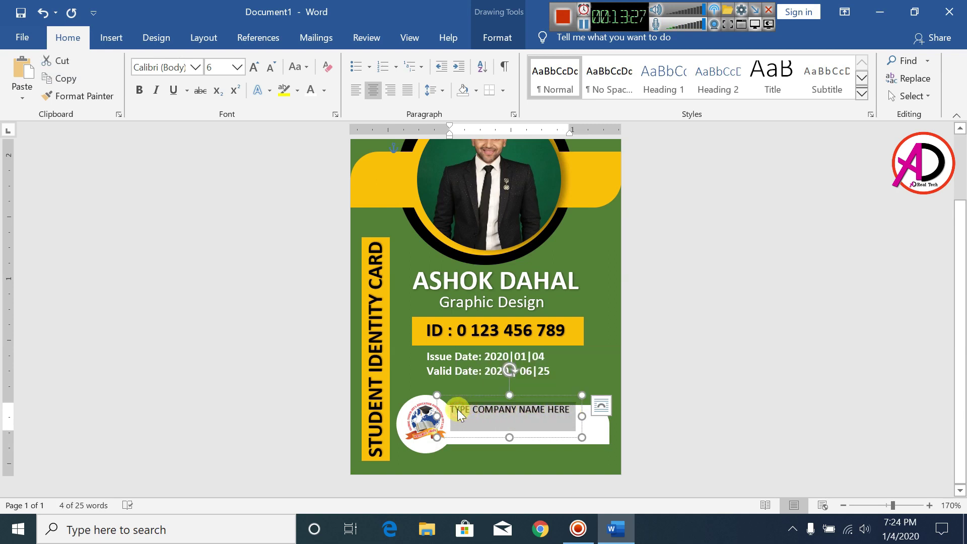
{"action": "key", "text": "ctrl+bracketright"}
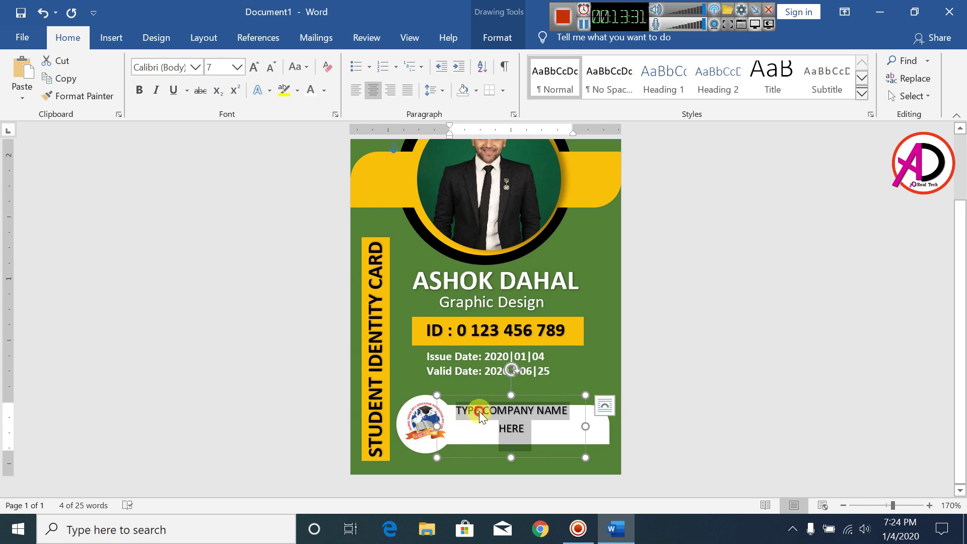
{"action": "left_click", "coordinate": [479, 411]}
{"action": "key", "text": "BackSpace"}
{"action": "key", "text": "Delete"}
{"action": "key", "text": "BackSpace"}
{"action": "key", "text": "BackSpace"}
{"action": "key", "text": "BackSpace"}
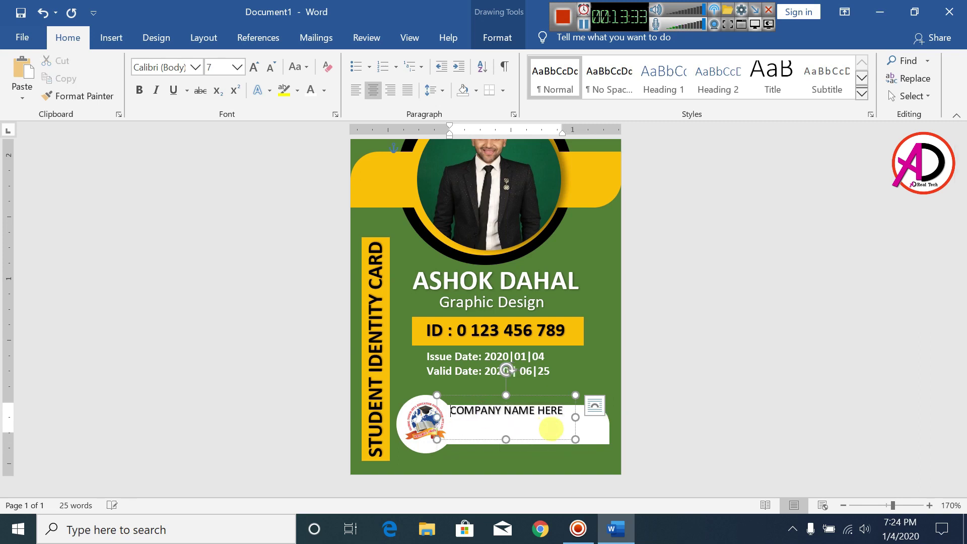
{"action": "key", "text": "ctrl+l"}
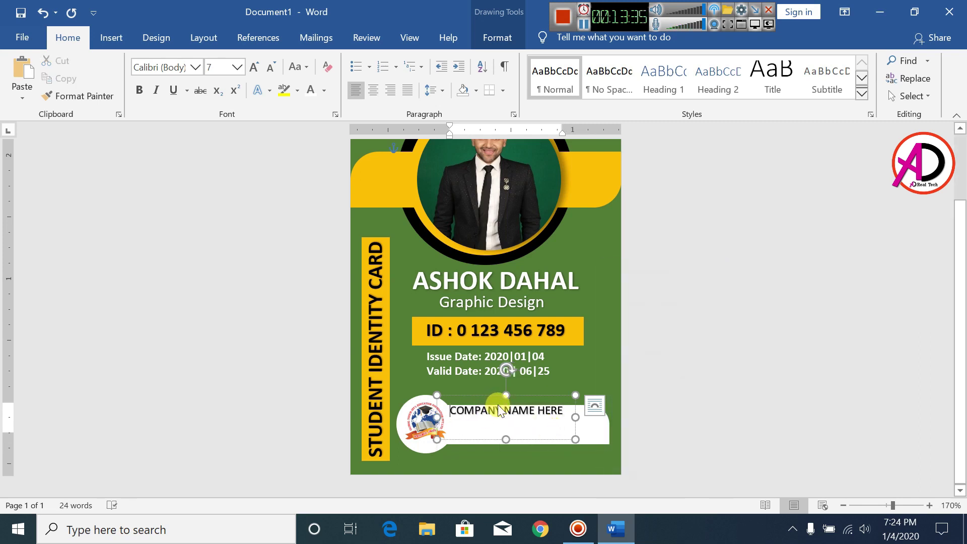
{"action": "left_click", "coordinate": [595, 405]}
- Make 'COMPANY NAME HERE' bold at size 8, then widen, nudge and shorten its box
{"action": "key", "text": "ctrl+a"}
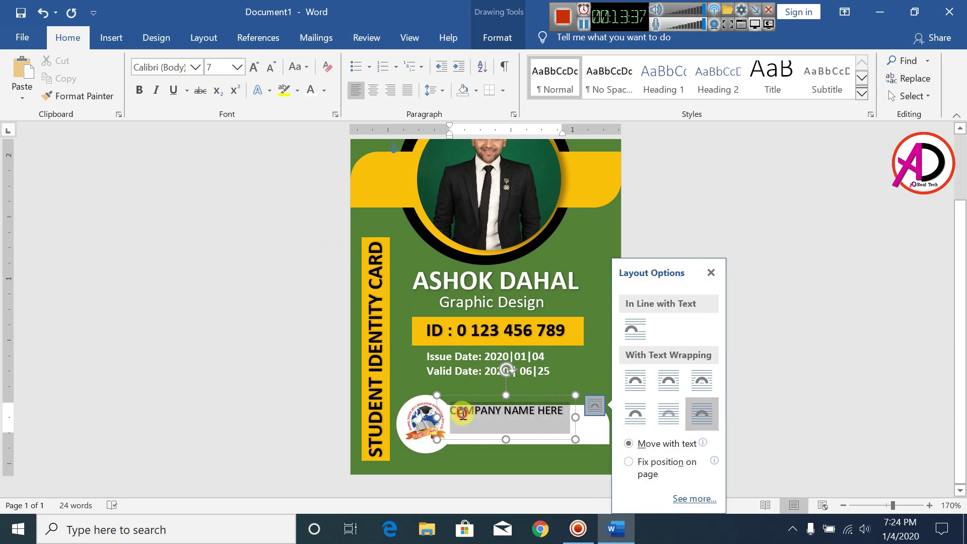
{"action": "left_click", "coordinate": [138, 96]}
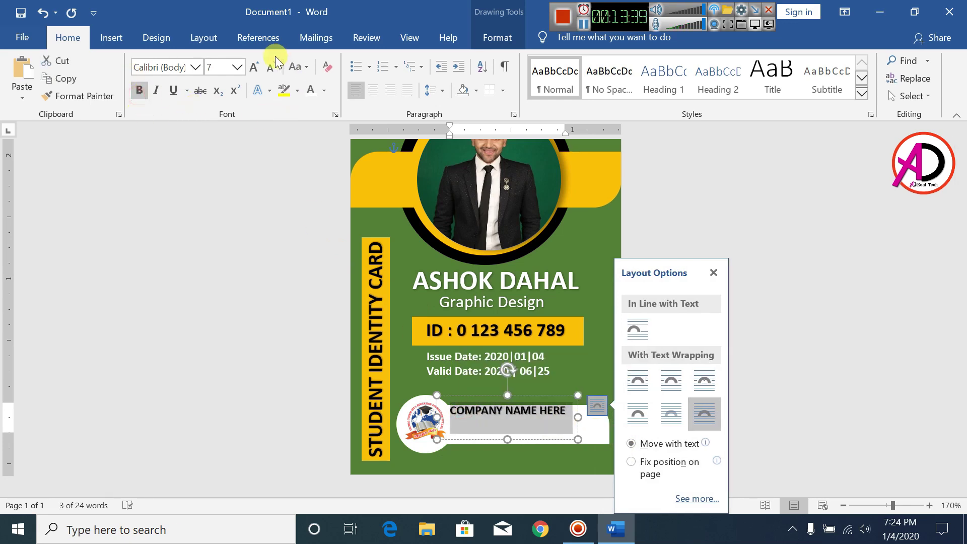
{"action": "left_click", "coordinate": [254, 67]}
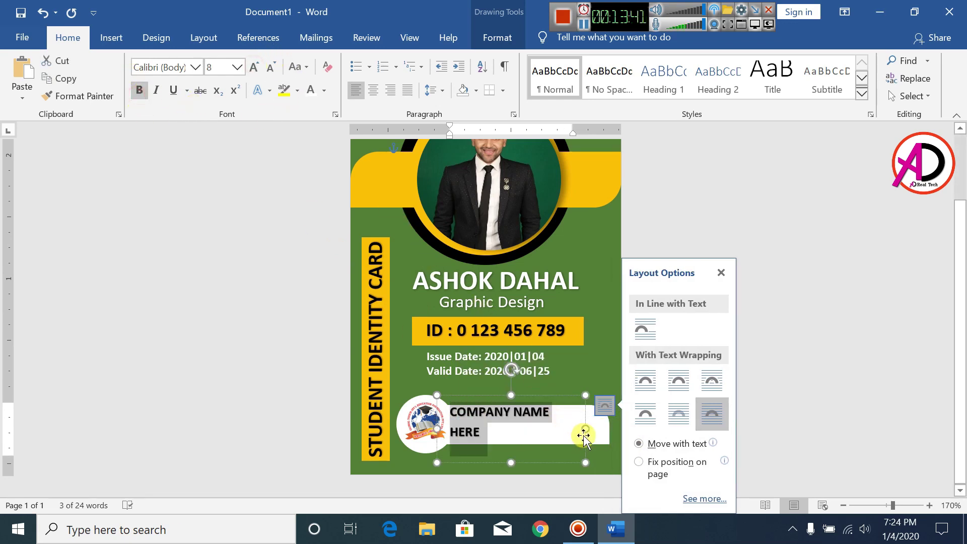
{"action": "left_click_drag", "start_coordinate": [585, 430], "coordinate": [598, 430]}
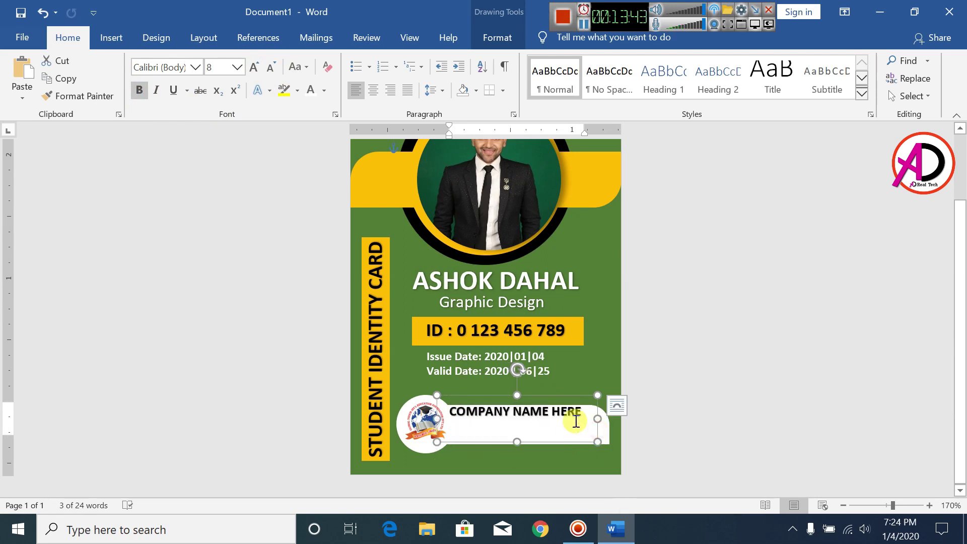
{"action": "key", "text": "Down"}
{"action": "key", "text": "Down"}
{"action": "key", "text": "Right"}
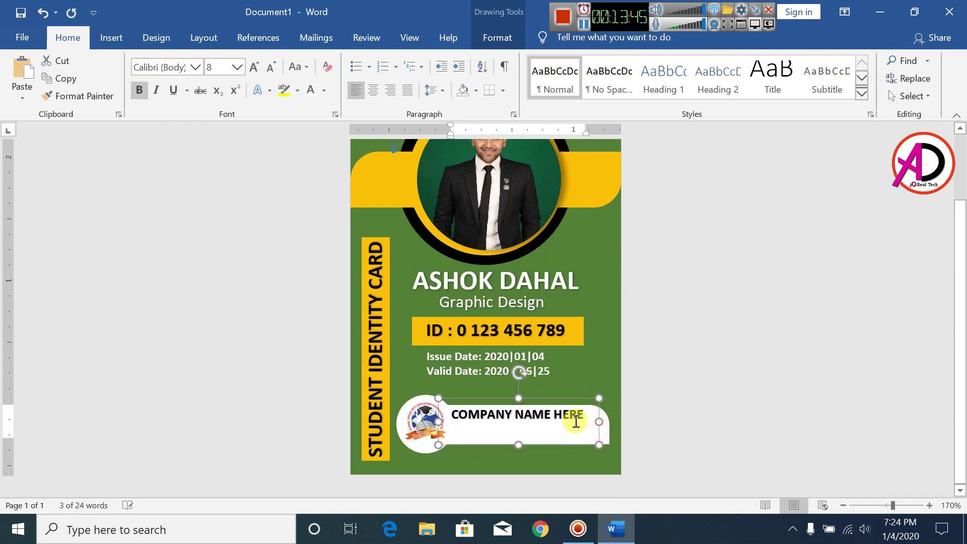
{"action": "key", "text": "Right"}
{"action": "key", "text": "Right"}
{"action": "key", "text": "Right"}
{"action": "key", "text": "Down"}
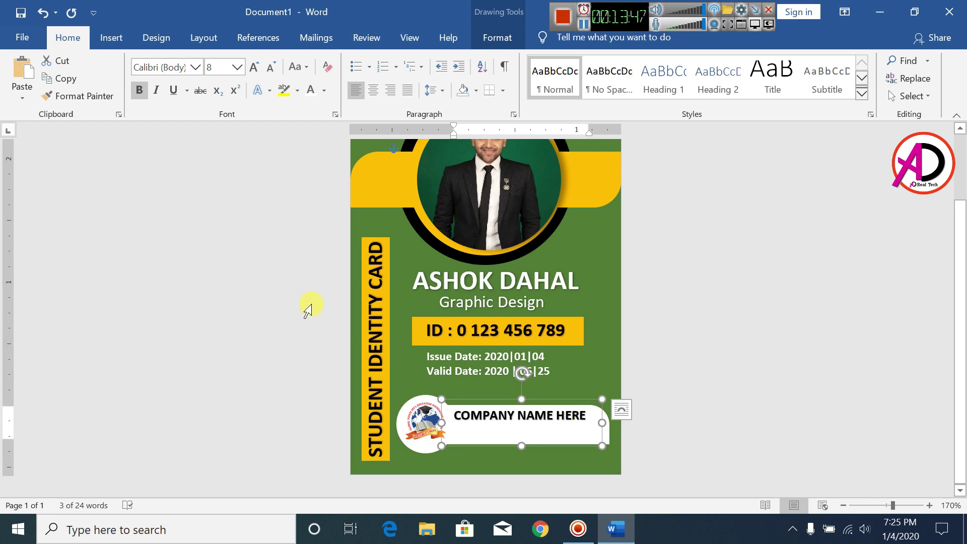
{"action": "left_click_drag", "start_coordinate": [521, 446], "coordinate": [522, 427]}
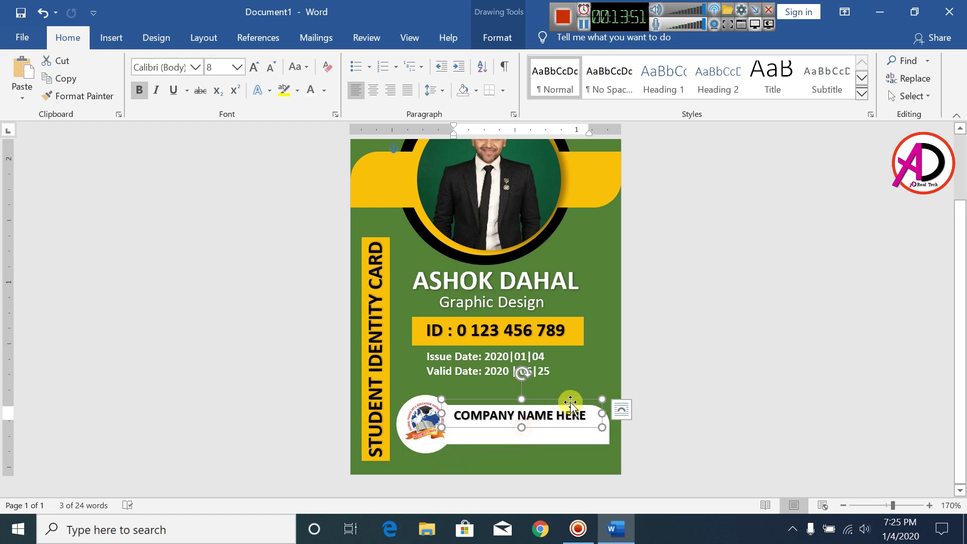
- Duplicate the company name box below it and change its text to 'COMPANY ADDRESS'
{"action": "mouse_move", "coordinate": [570, 401]}
{"action": "left_mouse_down", "text": "ctrl"}
{"action": "mouse_move", "coordinate": [579, 410]}
{"action": "mouse_move", "coordinate": [555, 443]}
{"action": "mouse_move", "coordinate": [590, 422]}
{"action": "mouse_move", "coordinate": [568, 416]}
{"action": "mouse_move", "coordinate": [594, 414]}
{"action": "mouse_move", "coordinate": [572, 414]}
{"action": "left_mouse_up", "text": "ctrl"}
{"action": "triple_click", "coordinate": [565, 430]}
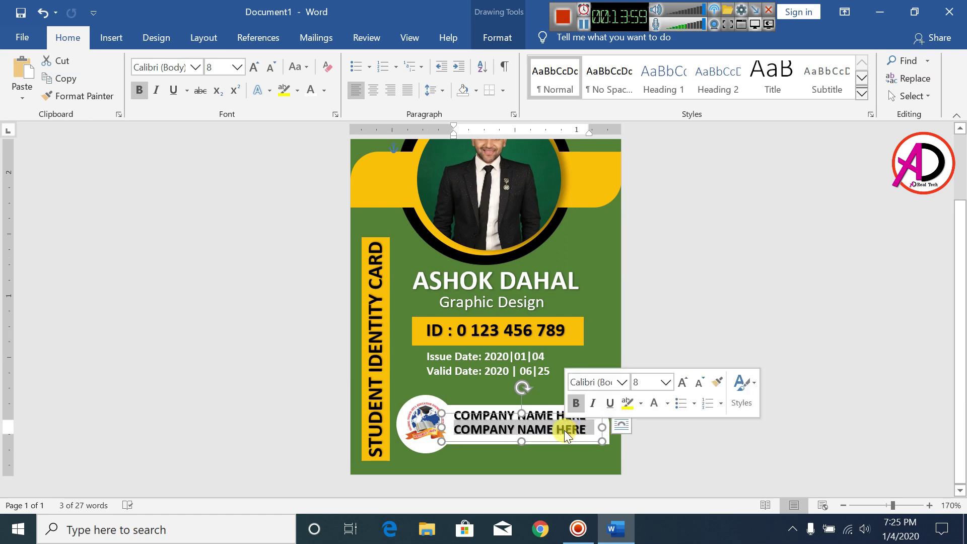
{"action": "type", "text": "TP"}
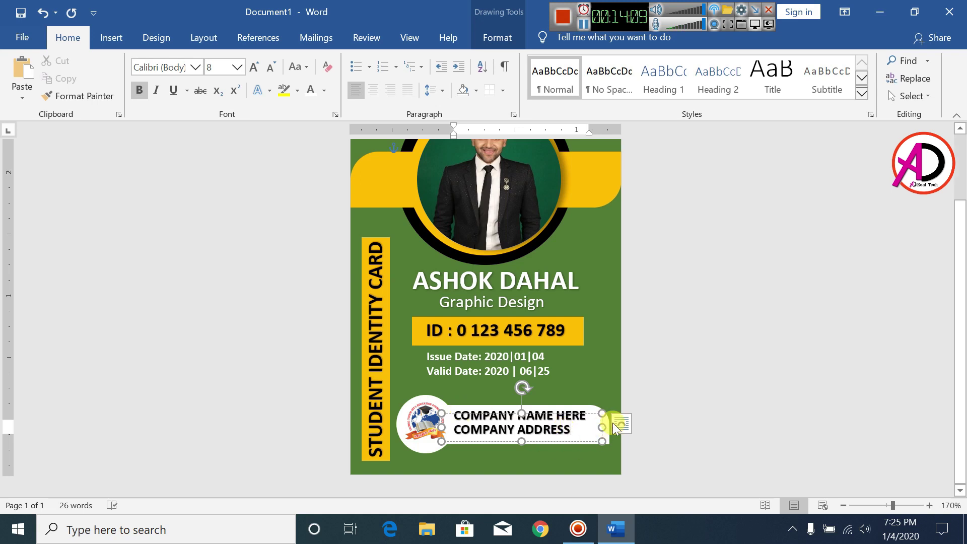
{"action": "left_click", "coordinate": [694, 394]}
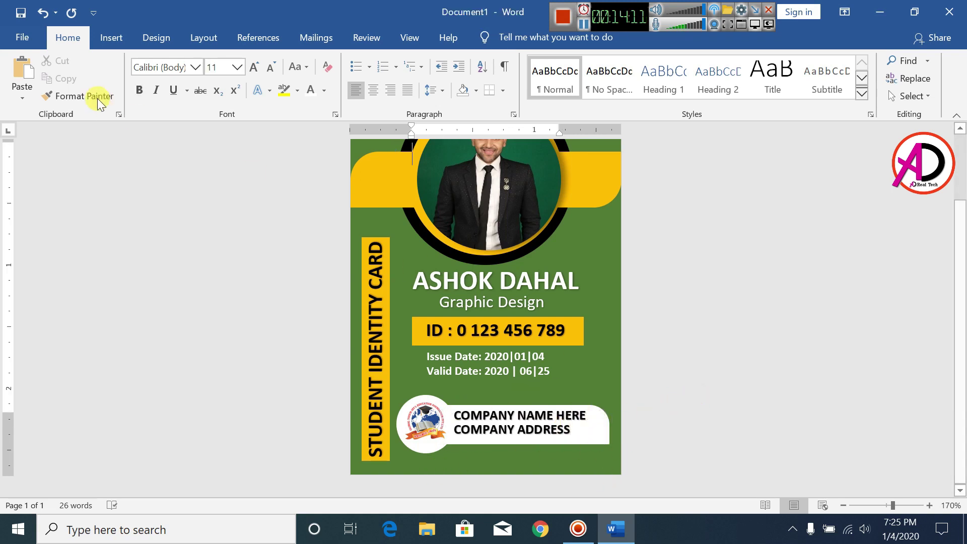
- Insert a first-style WordArt, shrink it with Ctrl+[, and place it below the company address
{"action": "left_click", "coordinate": [108, 37]}
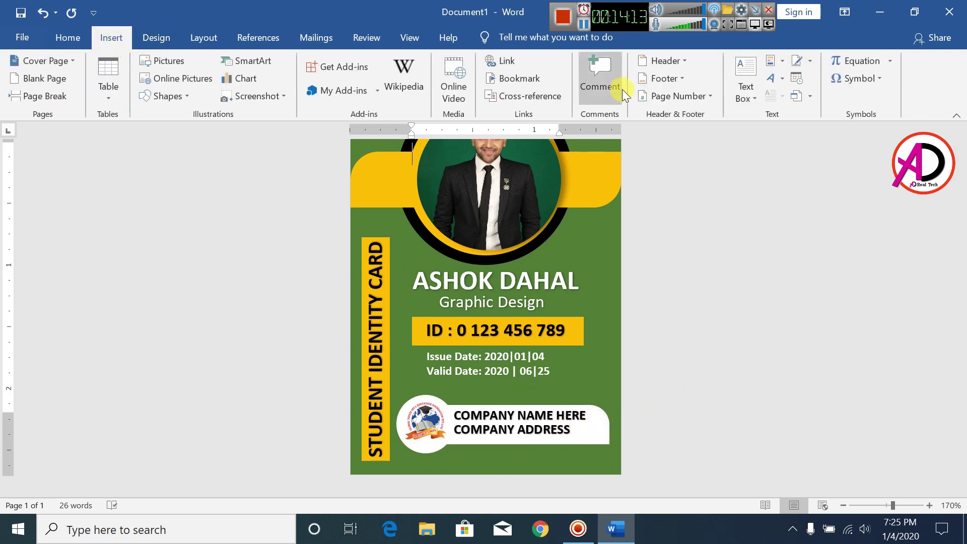
{"action": "left_click", "coordinate": [772, 80]}
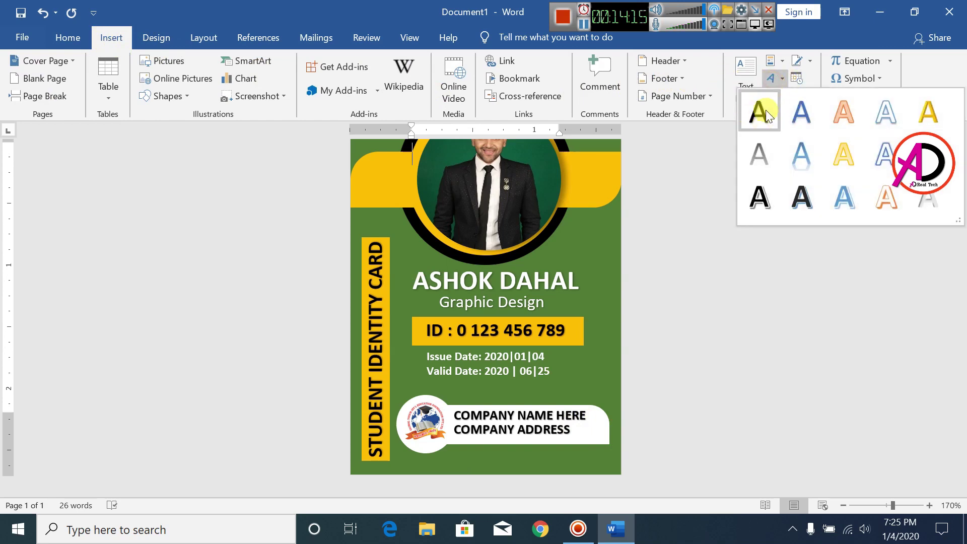
{"action": "left_click", "coordinate": [765, 110]}
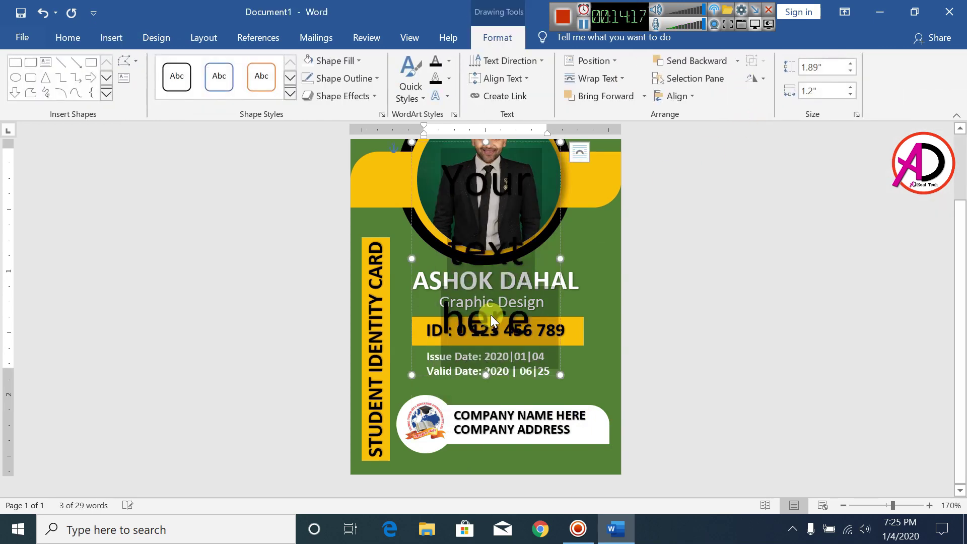
{"action": "key", "text": "ctrl+bracketleft"}
{"action": "key", "text": "ctrl+bracketleft"}
{"action": "key", "text": "ctrl+bracketleft"}
{"action": "key", "text": "ctrl+bracketleft"}
{"action": "key", "text": "ctrl+bracketleft"}
{"action": "key", "text": "ctrl+bracketleft"}
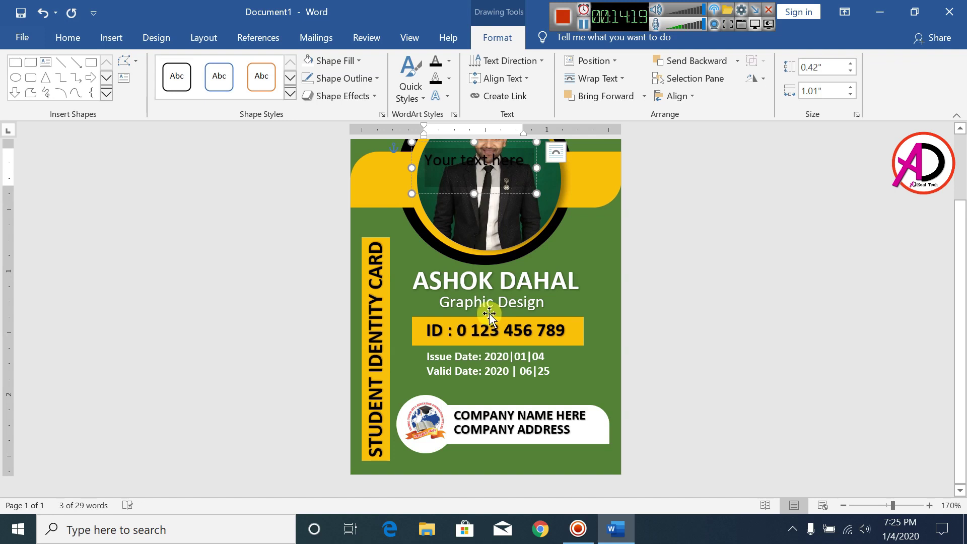
{"action": "left_click_drag", "start_coordinate": [423, 201], "coordinate": [449, 501]}
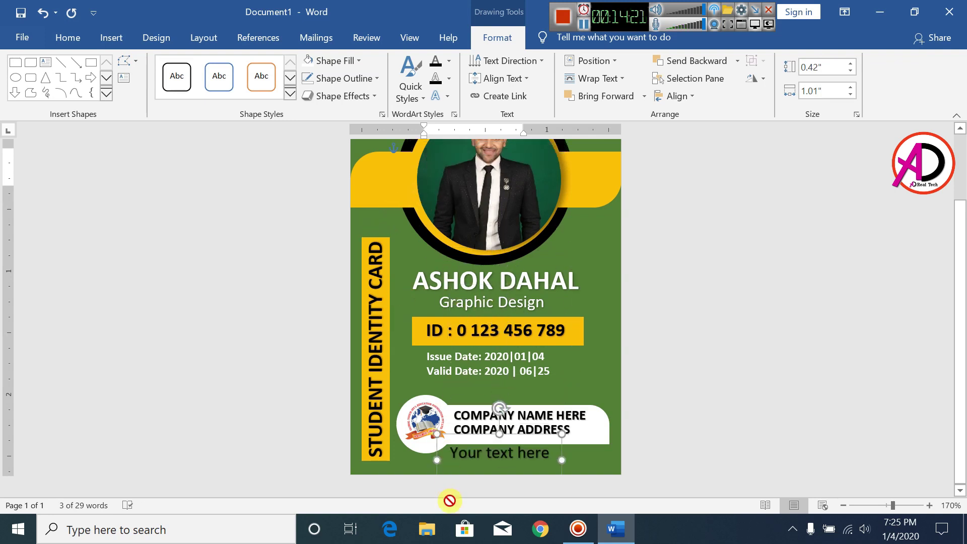
{"action": "key", "text": "ctrl+z"}
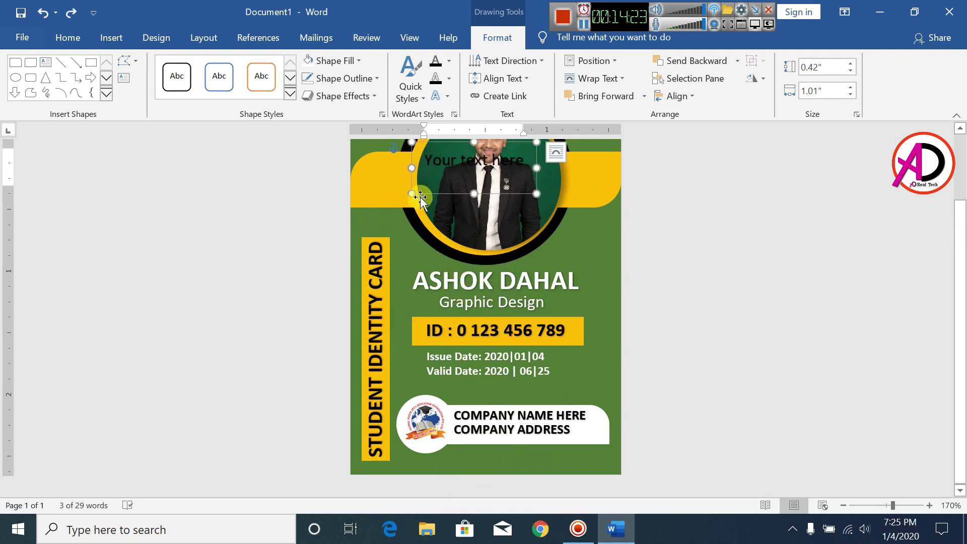
{"action": "left_click_drag", "start_coordinate": [422, 200], "coordinate": [562, 461]}
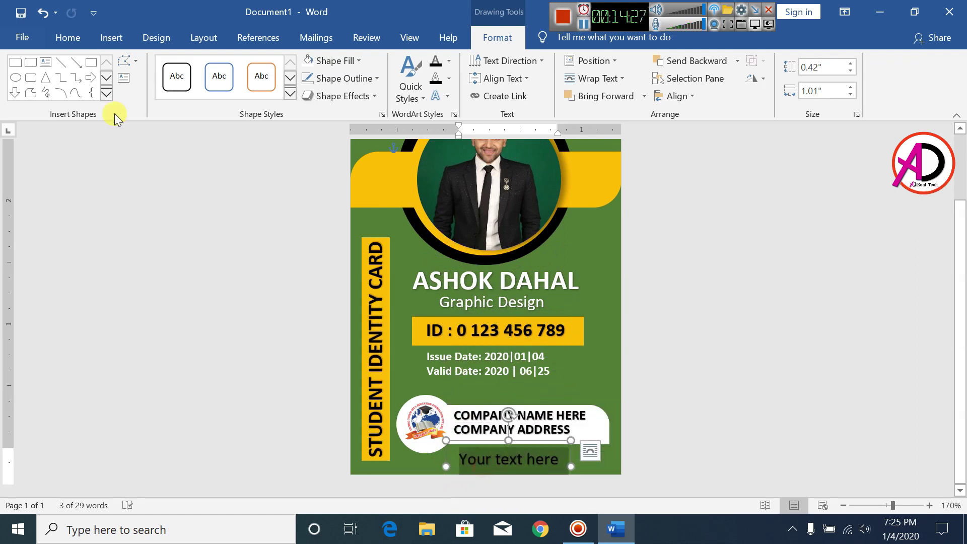
{"action": "left_click", "coordinate": [69, 37]}
{"action": "left_click", "coordinate": [270, 71]}
{"action": "left_click", "coordinate": [271, 70]}
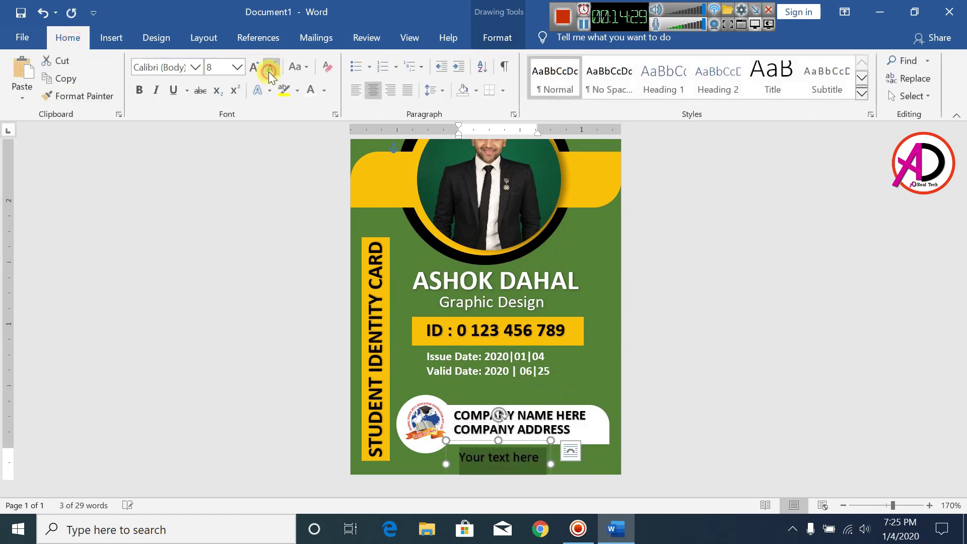
{"action": "left_click", "coordinate": [270, 71]}
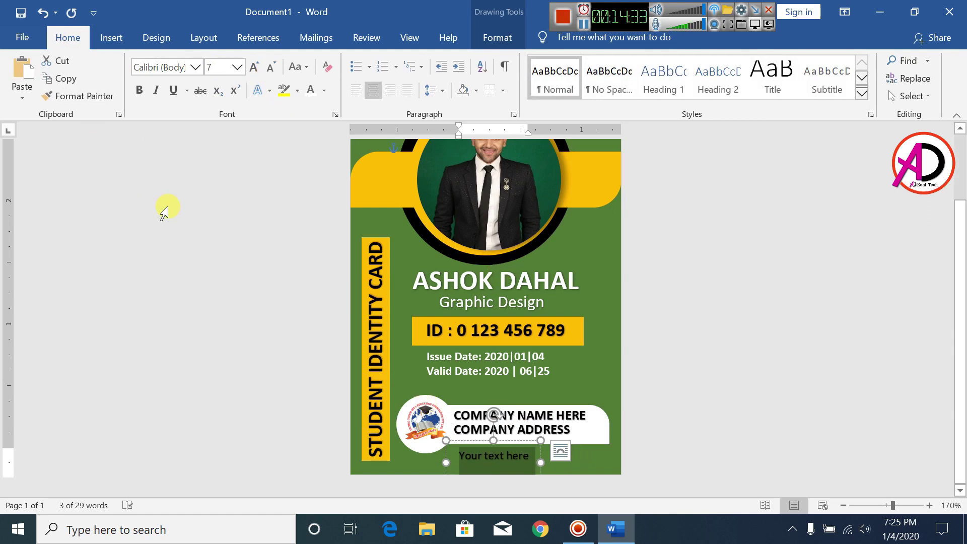
{"action": "type", "text": "W"}
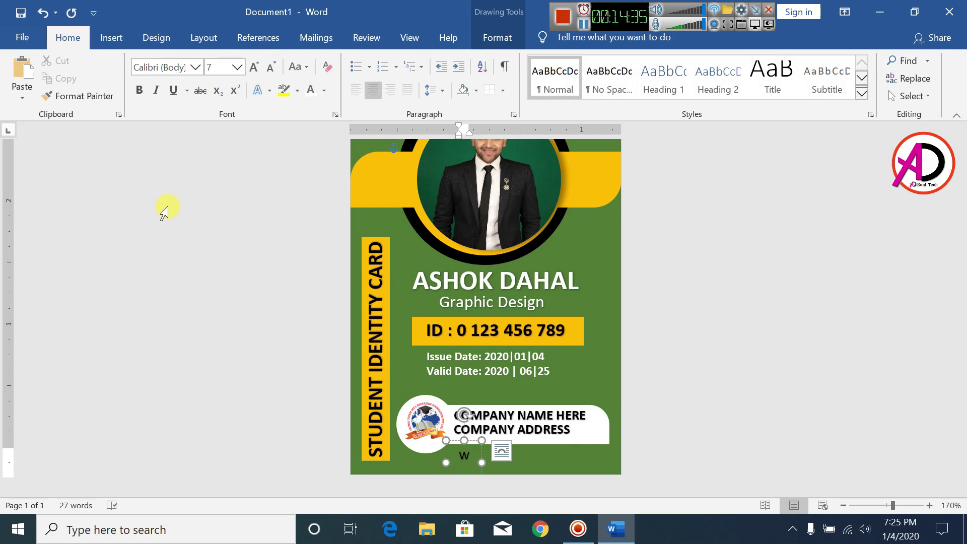
{"action": "type", "text": "ww.we"}
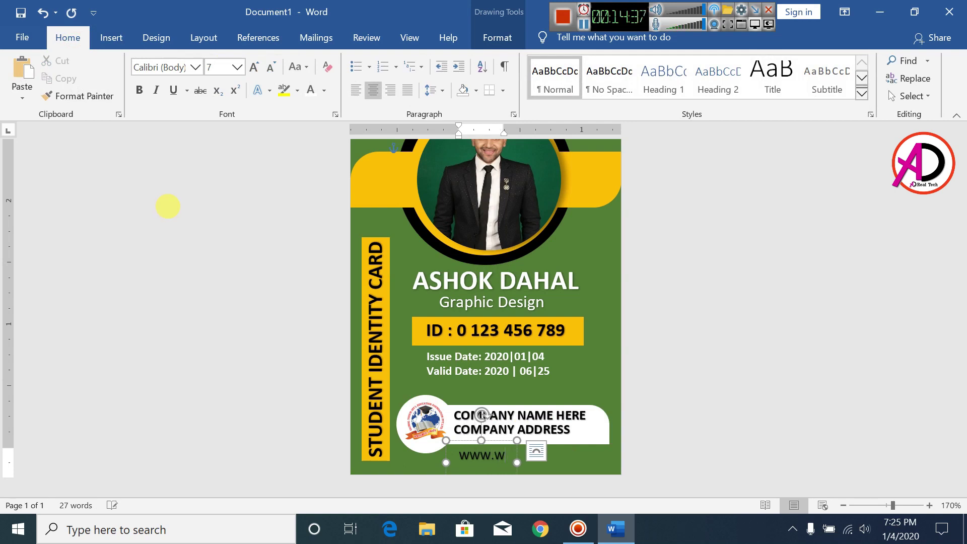
{"action": "key", "text": "BackSpace"}
{"action": "key", "text": "BackSpace"}
{"action": "key", "text": "BackSpace"}
{"action": "key", "text": "BackSpace"}
{"action": "key", "text": "BackSpace"}
{"action": "key", "text": "BackSpace"}
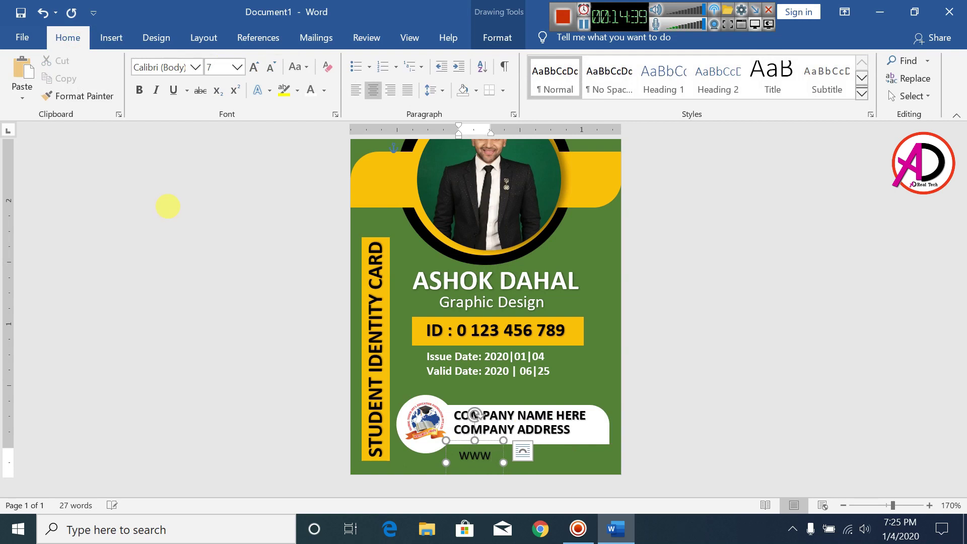
{"action": "type", "text": "www."}
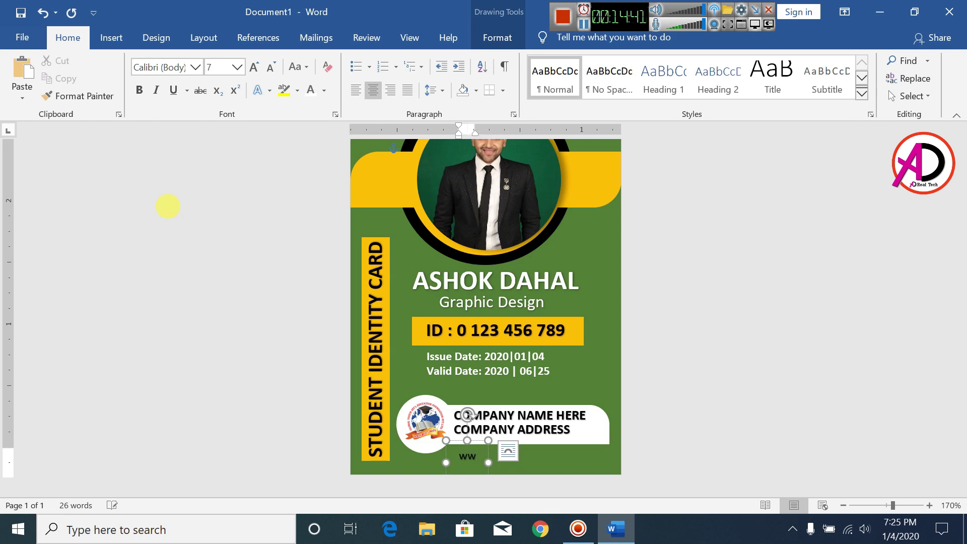
{"action": "type", "text": "se"}
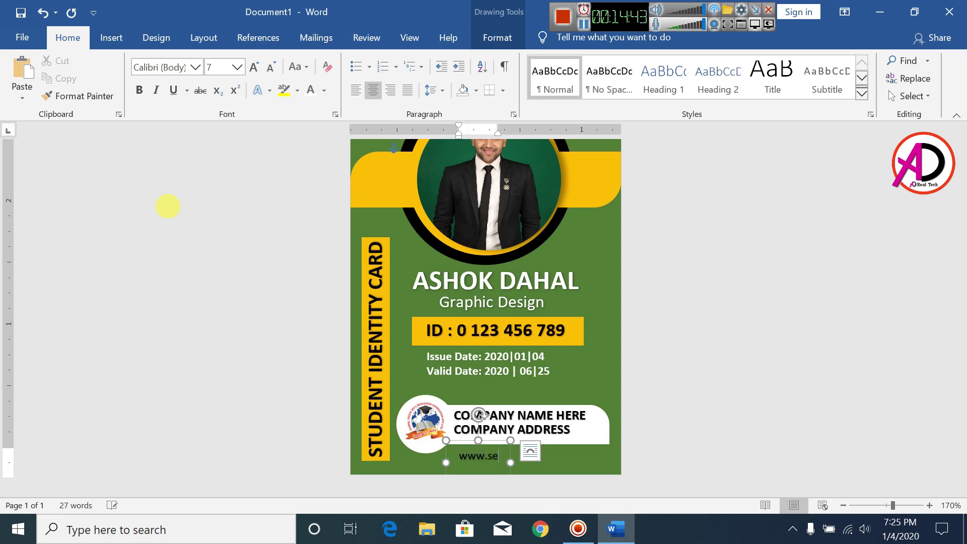
{"action": "type", "text": "bsite.com"}
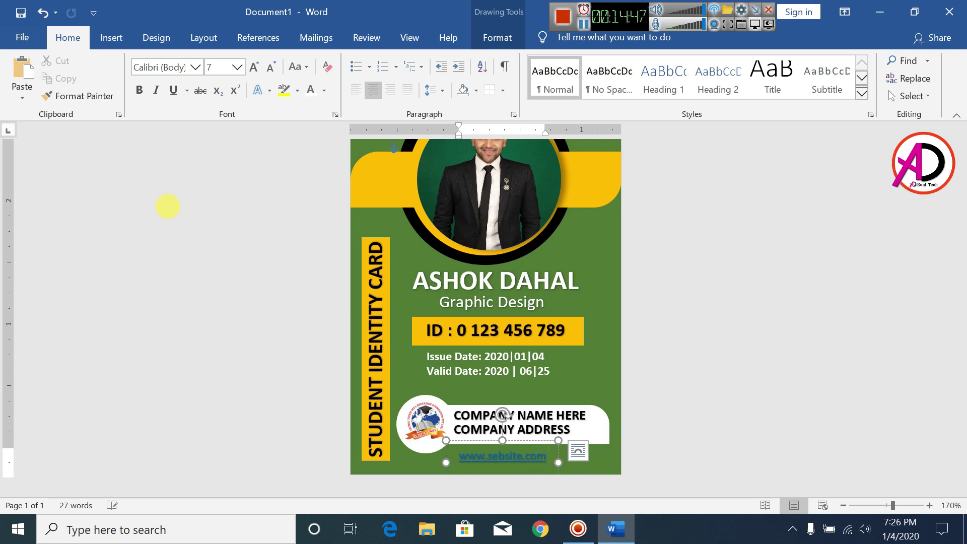
{"action": "key", "text": "ctrl+z"}
{"action": "type", "text": "here"}
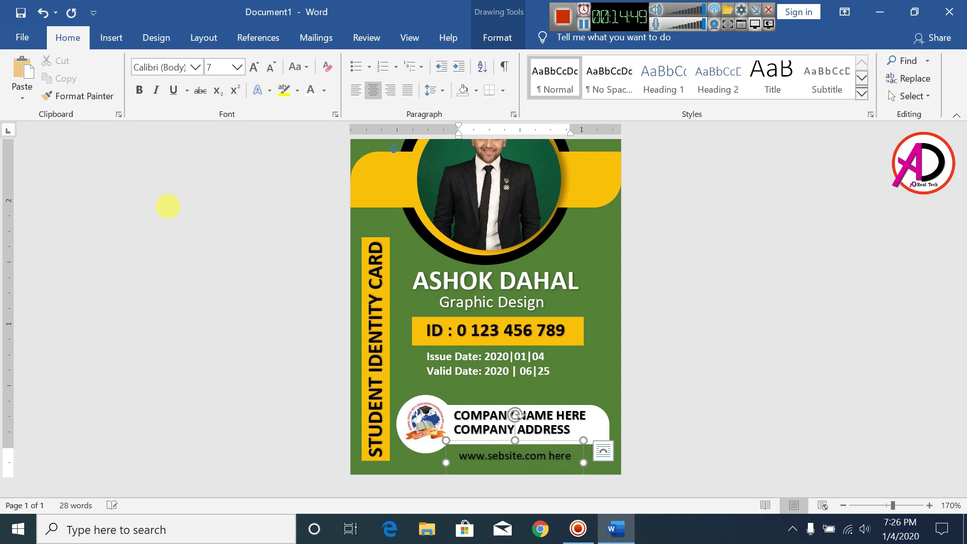
{"action": "key", "text": "BackSpace"}
{"action": "key", "text": "BackSpace"}
{"action": "key", "text": "BackSpace"}
{"action": "key", "text": "BackSpace"}
{"action": "key", "text": "BackSpace"}
{"action": "type", "text": ".np"}
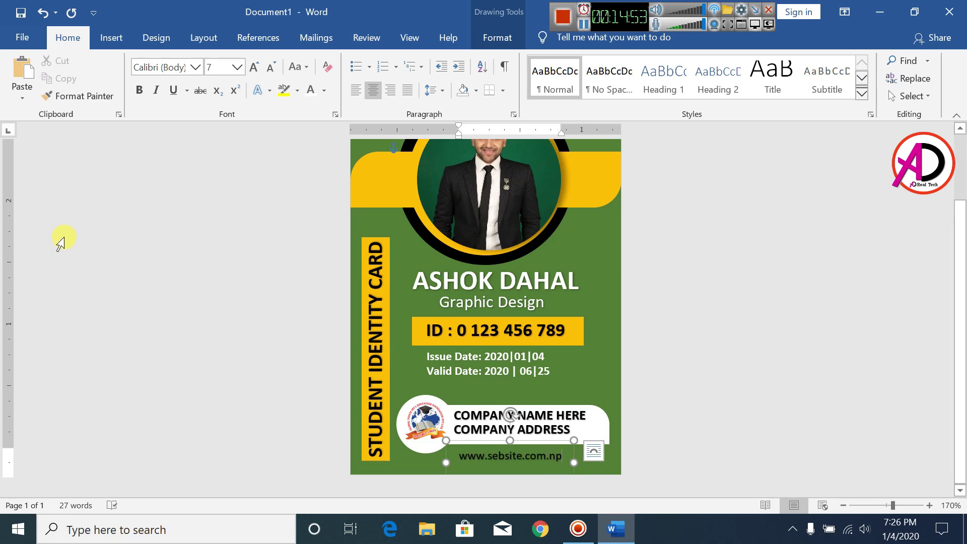
- Nudge the website line slightly right and down
{"action": "key", "text": "ctrl+s"}
{"action": "key", "text": "Escape"}
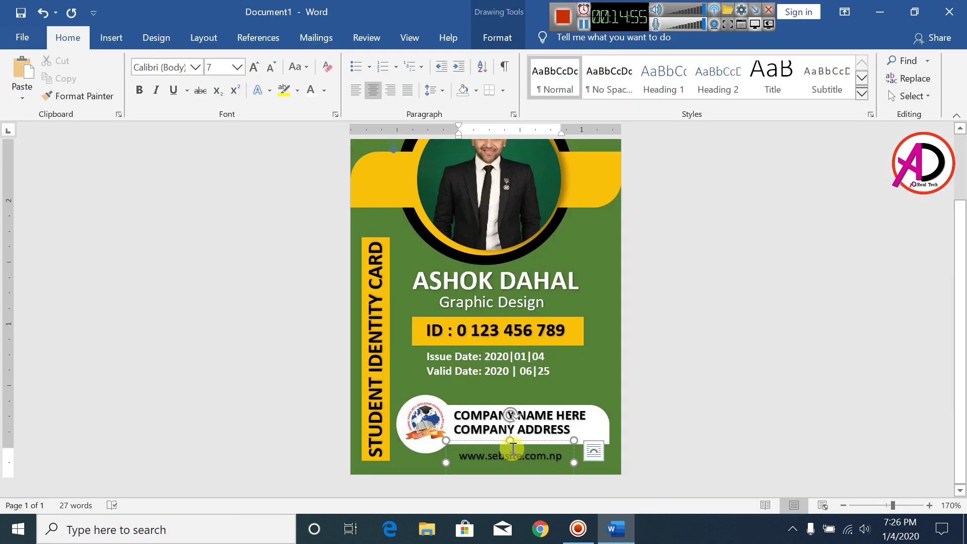
{"action": "left_click_drag", "start_coordinate": [518, 443], "coordinate": [519, 446]}
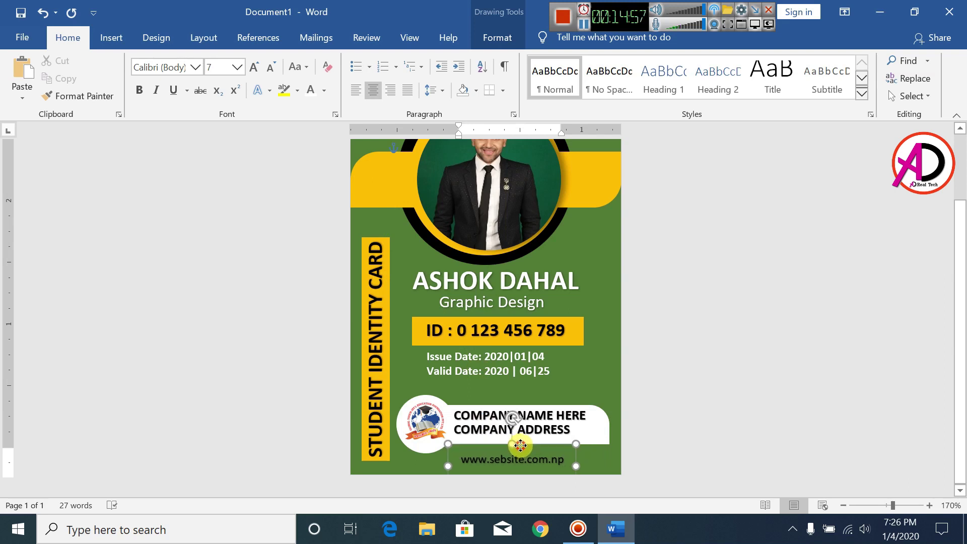
{"action": "left_click", "coordinate": [521, 462]}
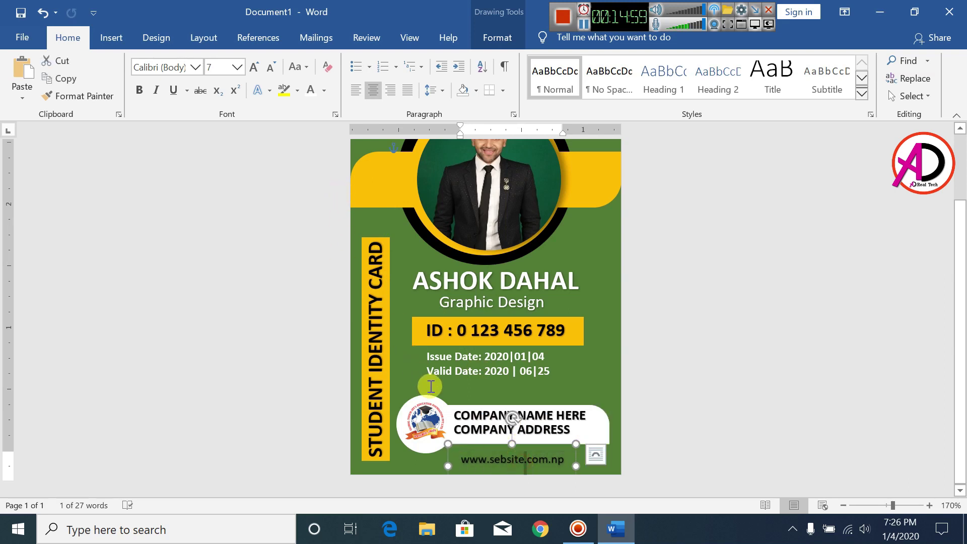
{"action": "key", "text": "ctrl+a"}
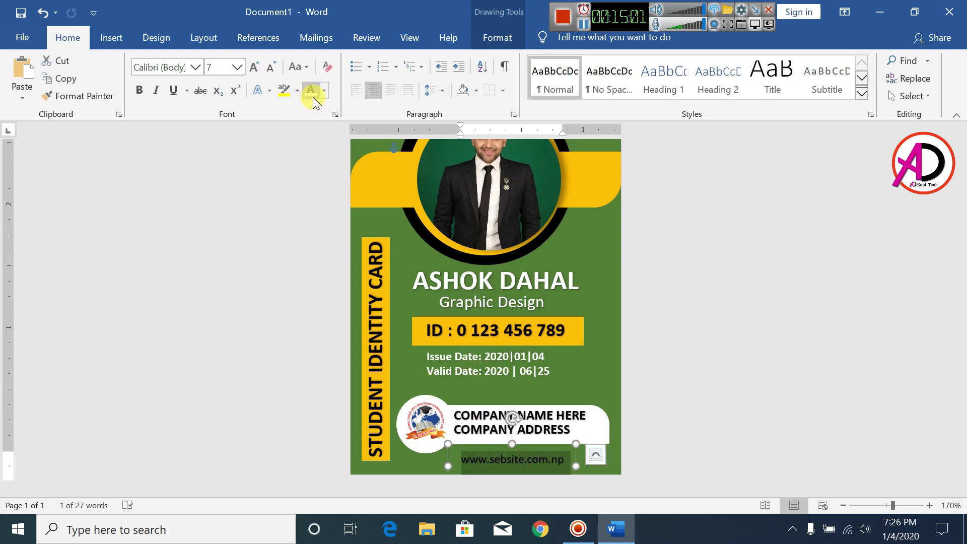
{"action": "left_click", "coordinate": [311, 93]}
{"action": "left_click", "coordinate": [671, 405]}
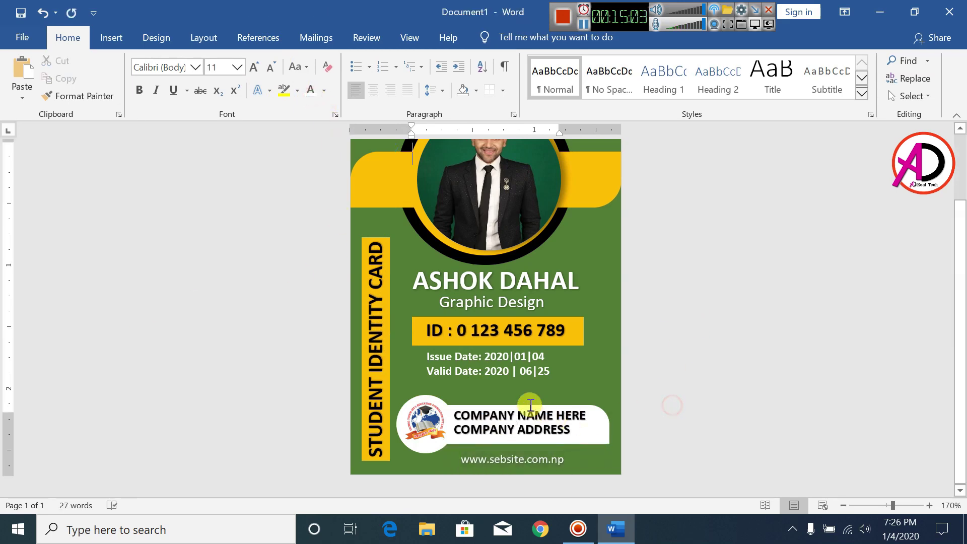
{"action": "scroll", "coordinate": [520, 396], "scroll_direction": "up", "scroll_amount": 3}
{"action": "scroll", "coordinate": [520, 396], "scroll_direction": "down", "scroll_amount": 3}
{"action": "left_click", "coordinate": [496, 442]}
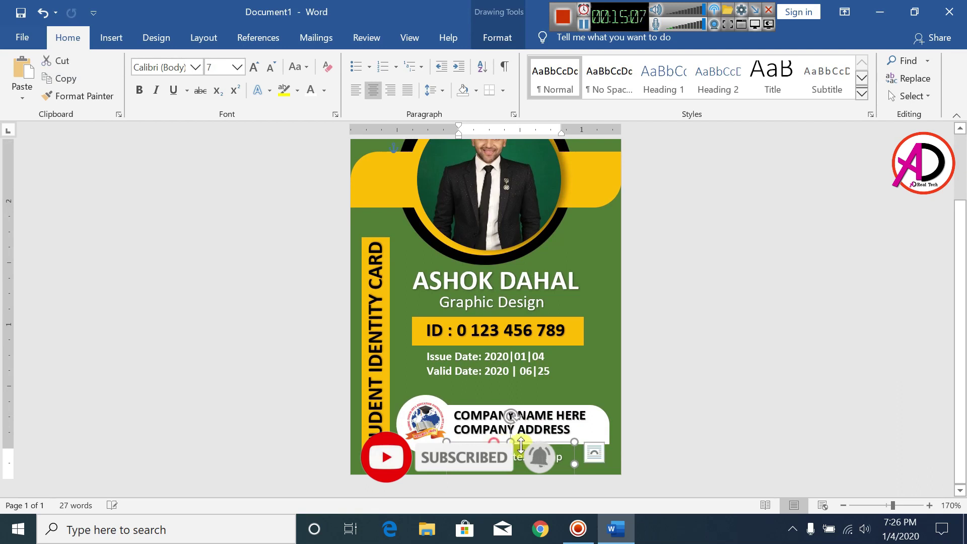
{"action": "left_click", "coordinate": [685, 364]}
{"action": "left_click", "coordinate": [843, 505]}
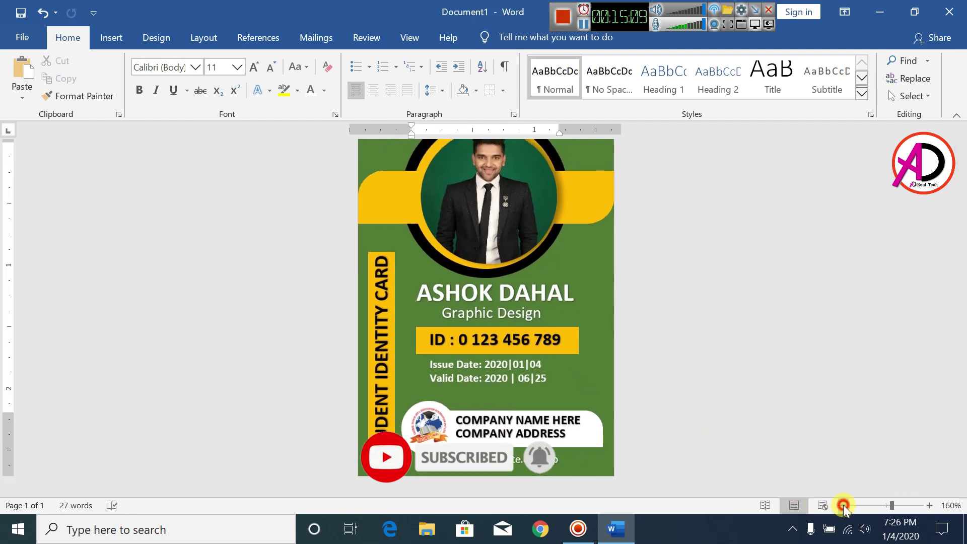
{"action": "left_click", "coordinate": [843, 505]}
{"action": "left_click", "coordinate": [842, 505]}
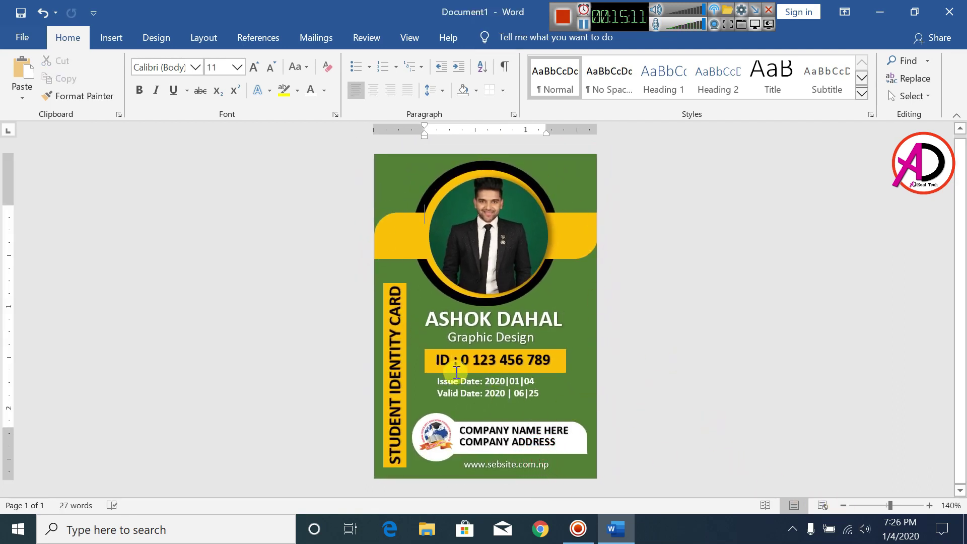